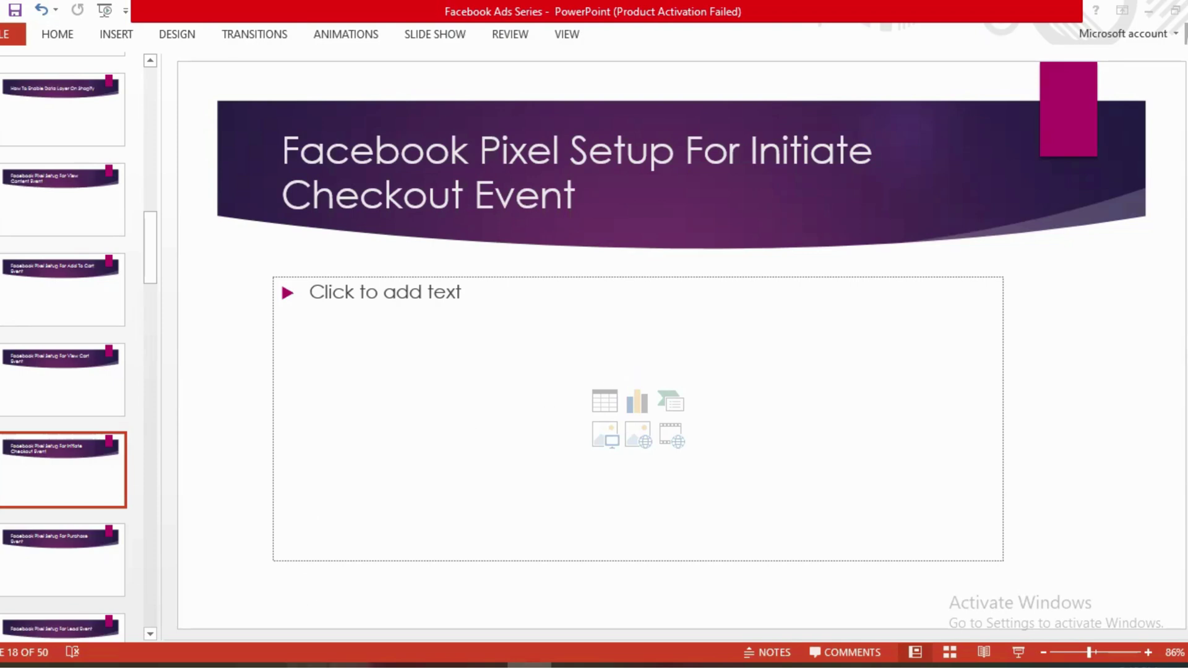
- Leave the Initiate Checkout slide for the DNK store open in GTM preview with Tag Assistant
key("alt+Tab")
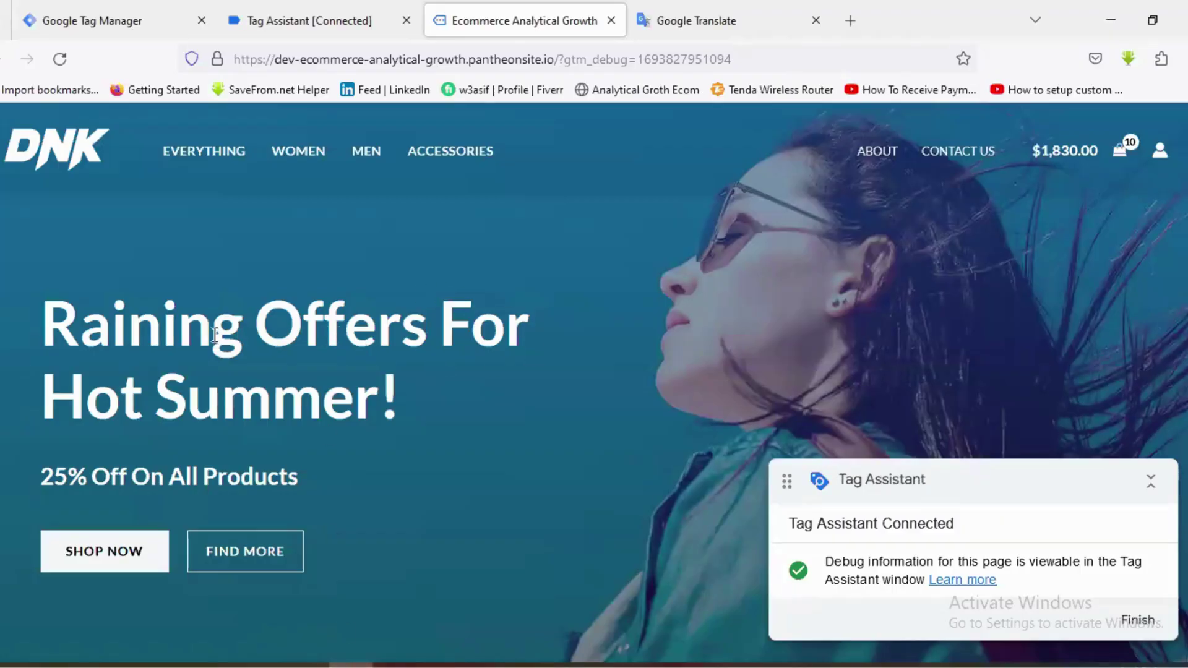
- Add Dark Brown Jeans from Featured Products to the cart, making 11 items at $1,980.00
scroll(214, 334, "down", 12)
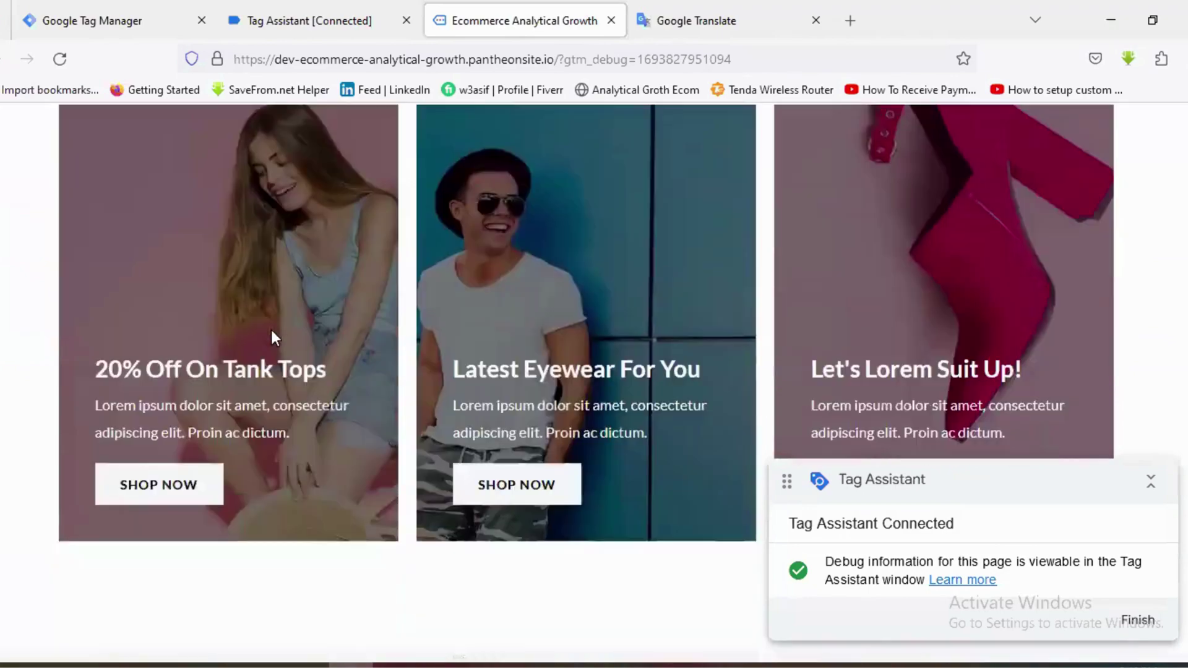
scroll(273, 337, "down", 12)
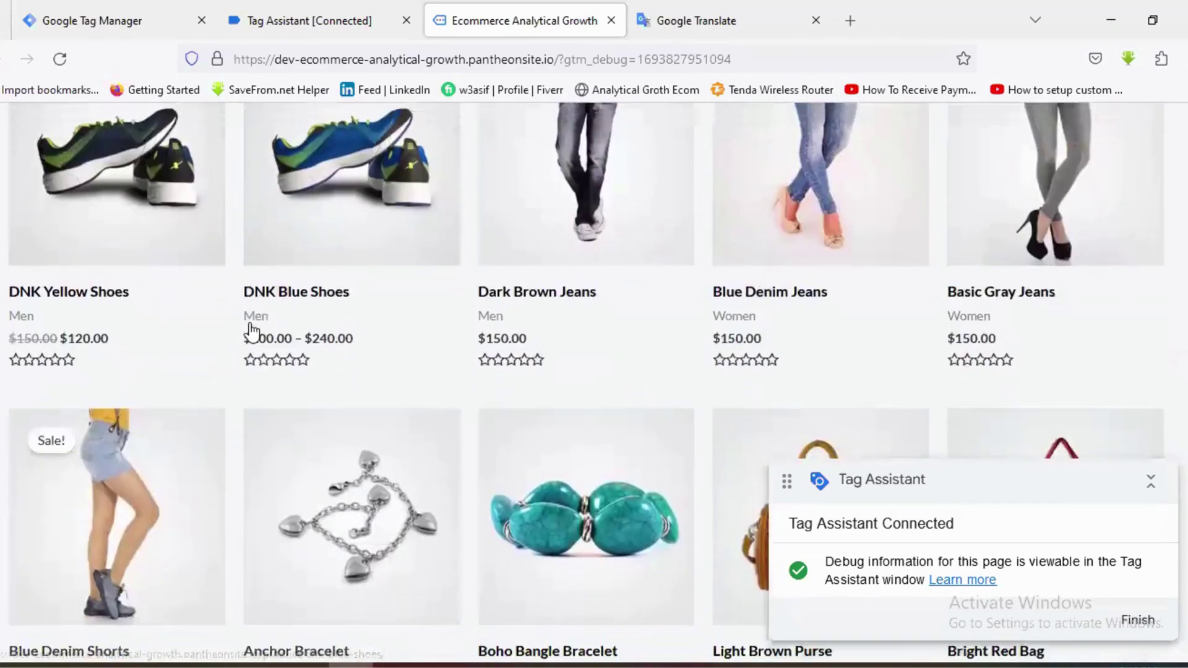
scroll(250, 331, "up", 3)
left_click(559, 368)
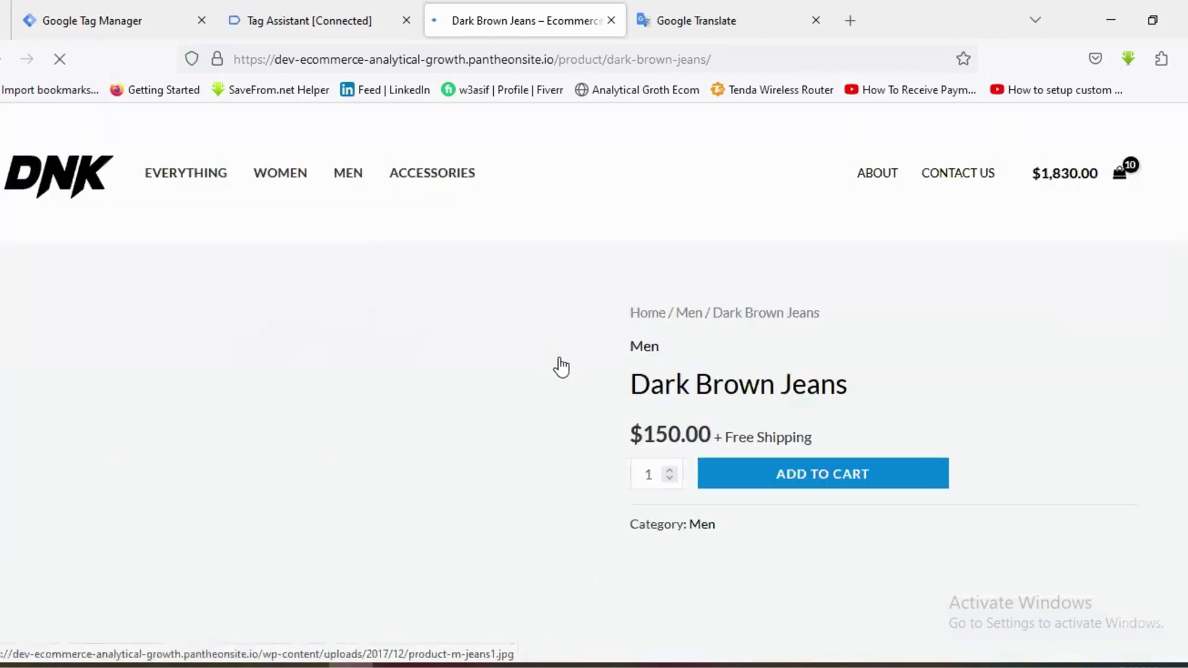
scroll(730, 355, "down", 2)
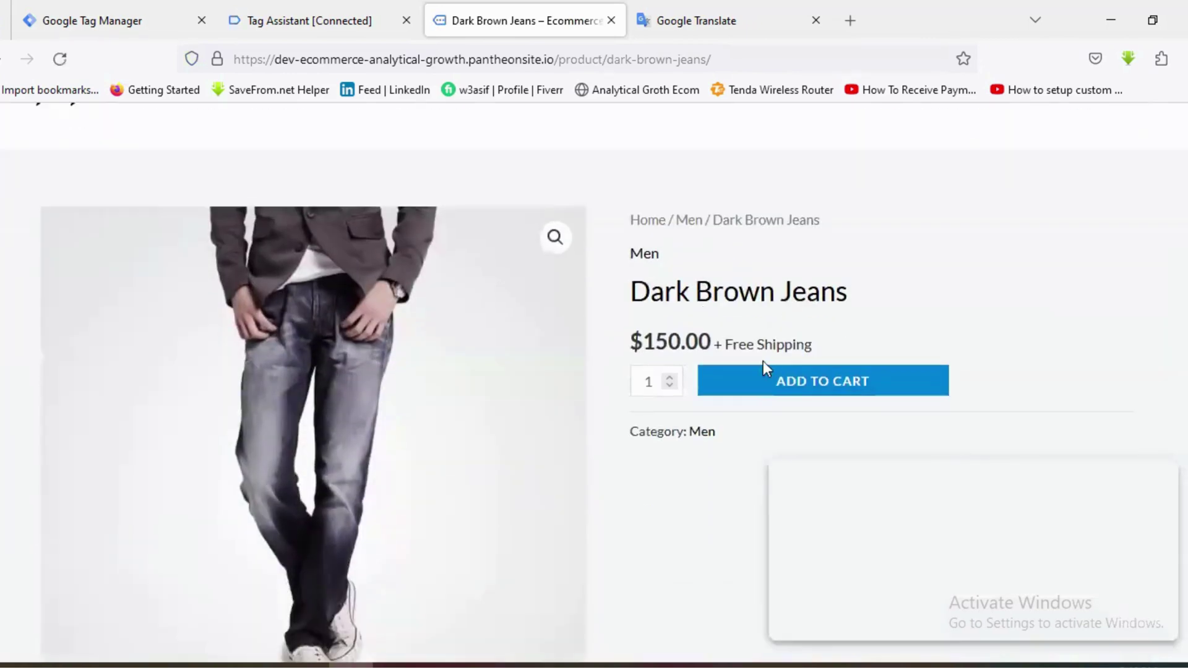
left_click(808, 384)
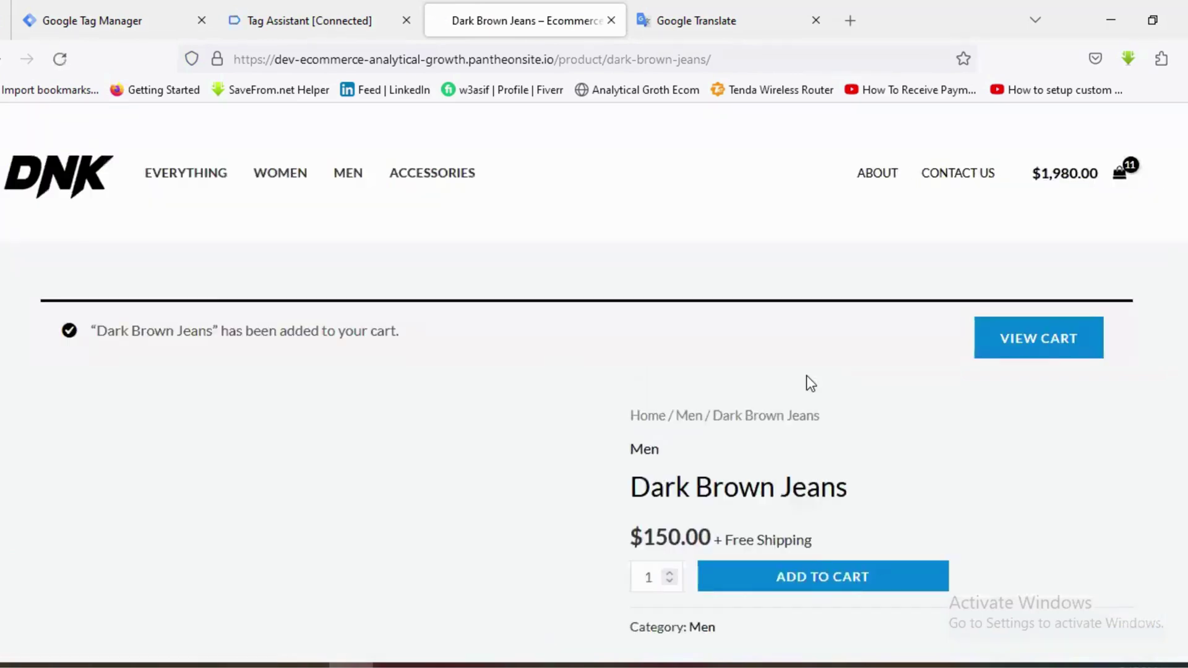
- Open the cart, dismiss the Tag Assistant Connected notice, and check the $1,980.00 cart total
left_click(1032, 350)
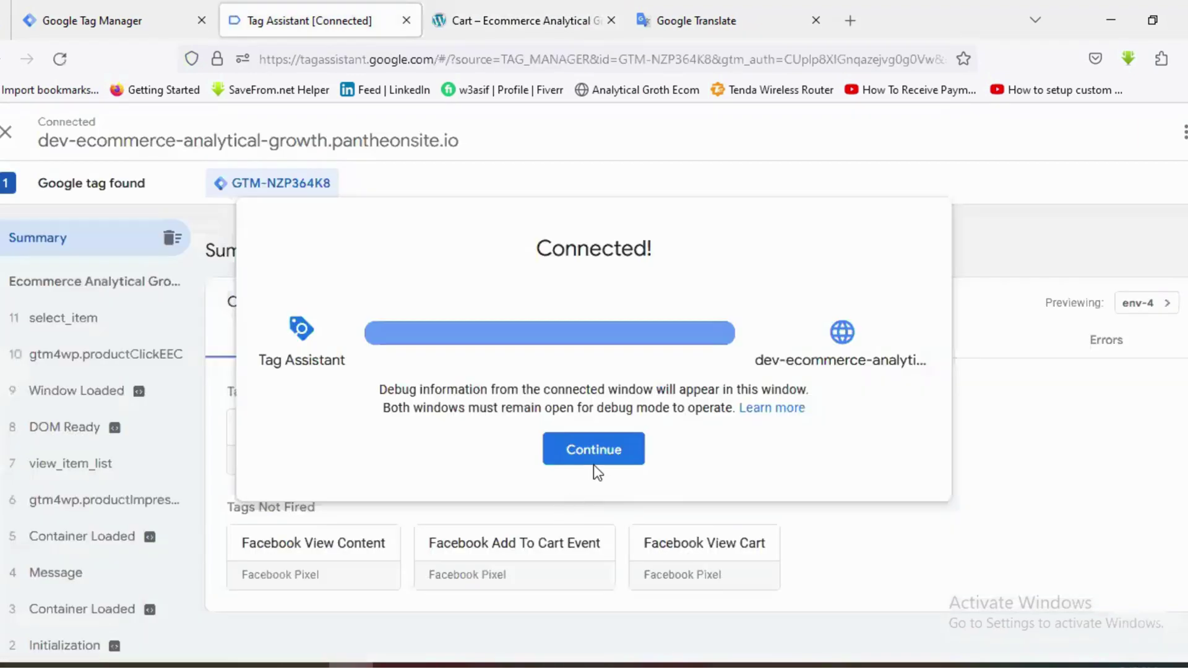
left_click(593, 461)
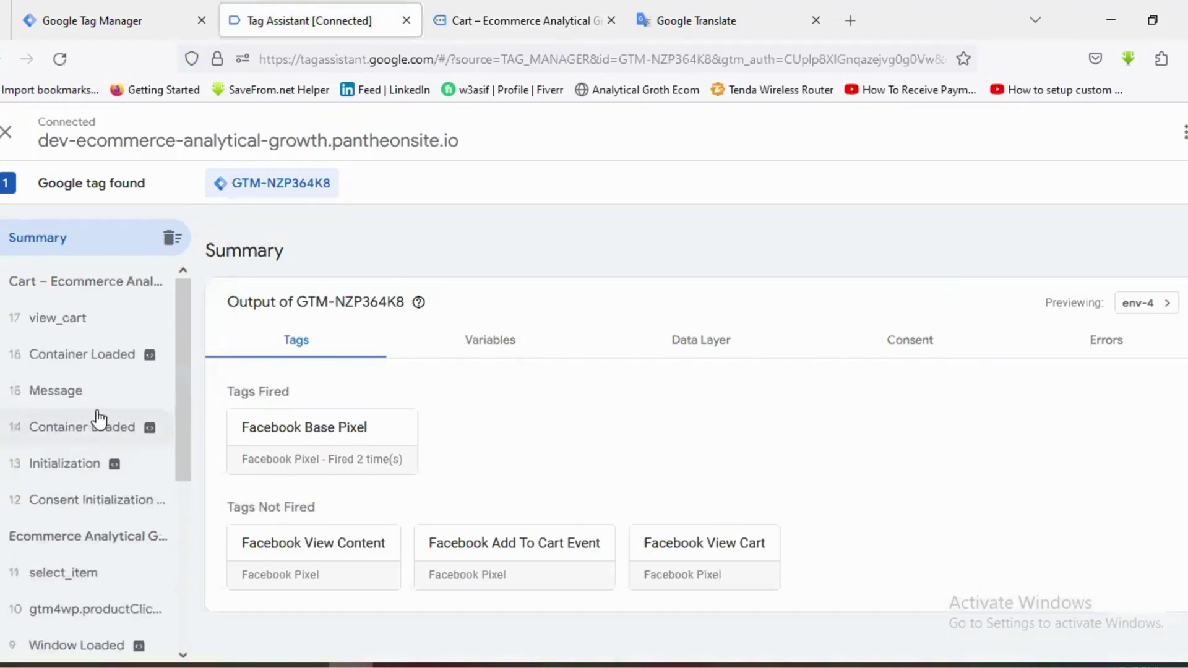
left_click(508, 21)
scroll(709, 399, "down", 12)
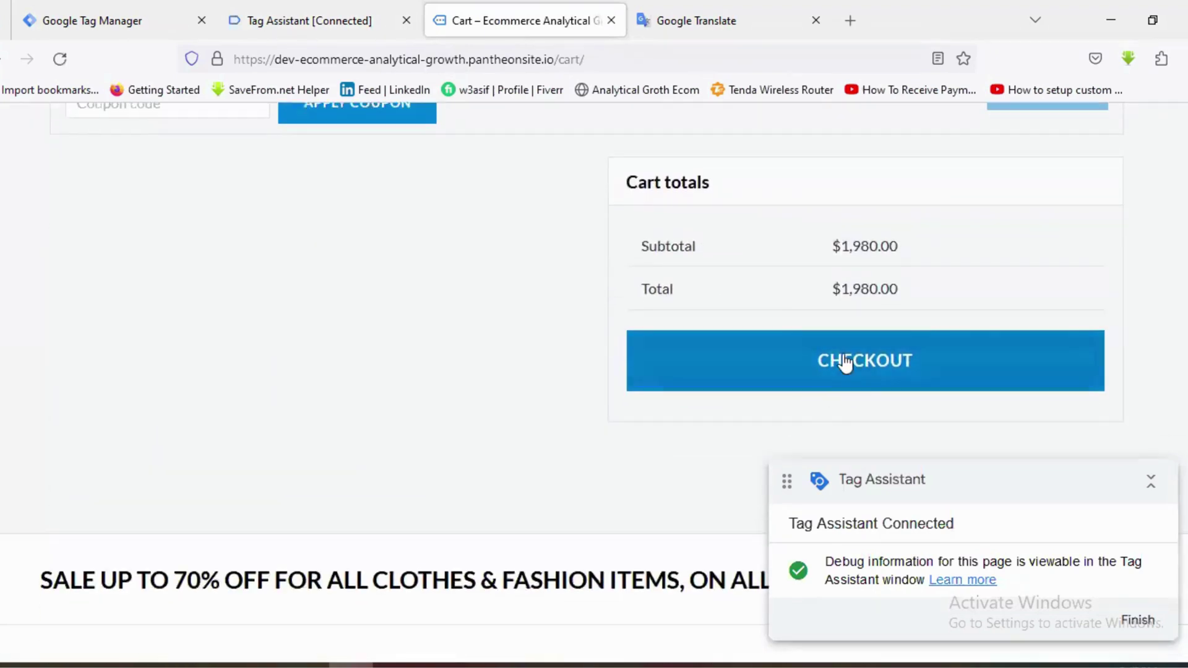
- Proceed to Checkout and check the Tag Assistant summary logging begin_checkout
left_click(845, 364)
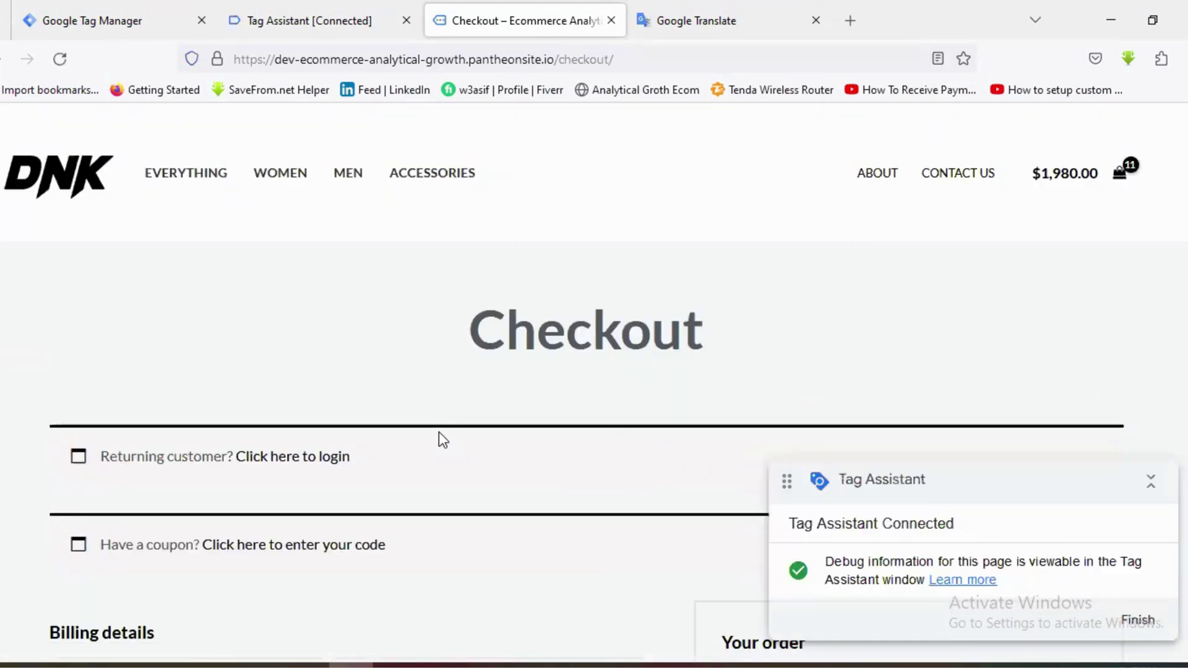
left_click(313, 6)
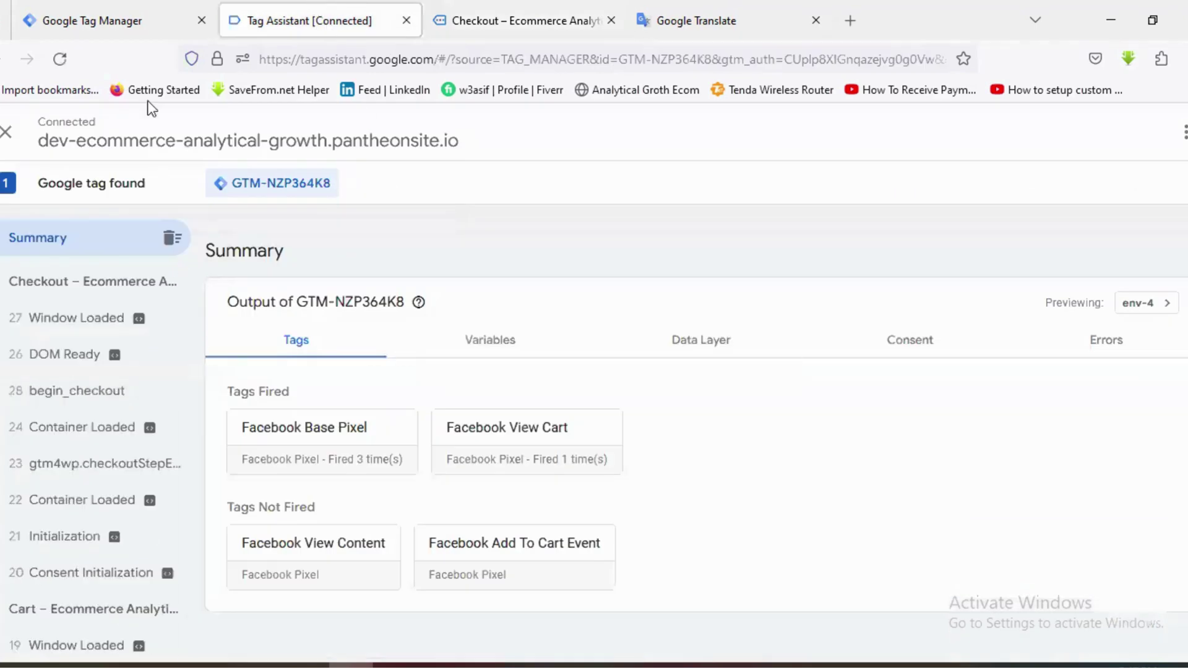
left_click(117, 15)
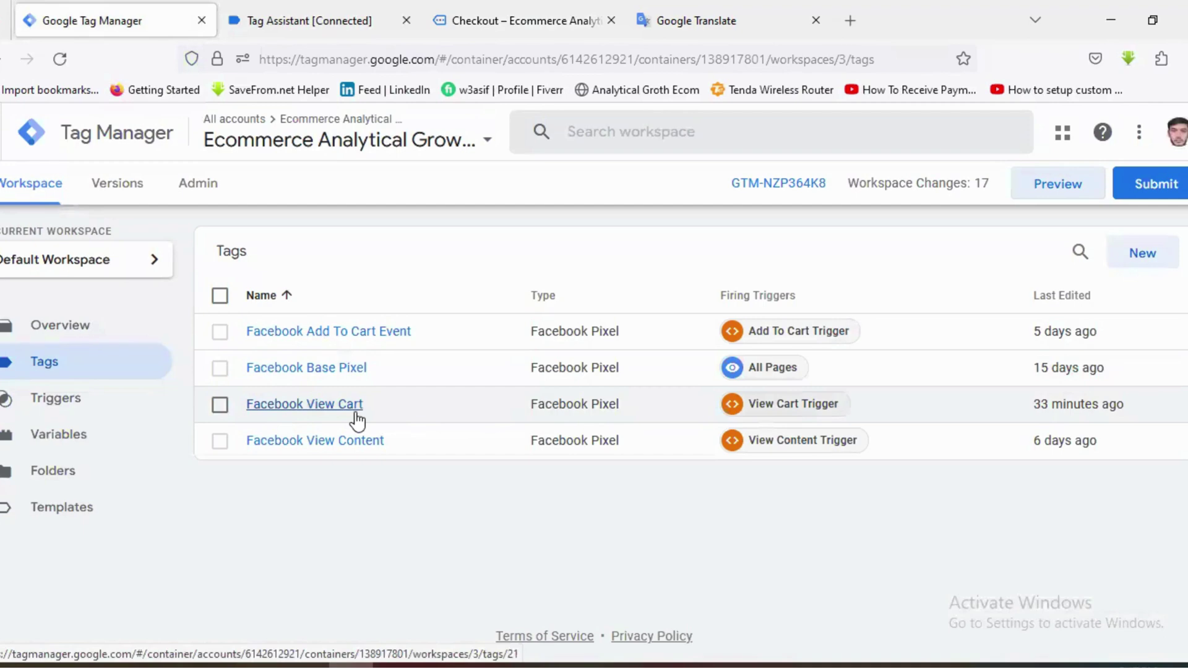
left_click(305, 24)
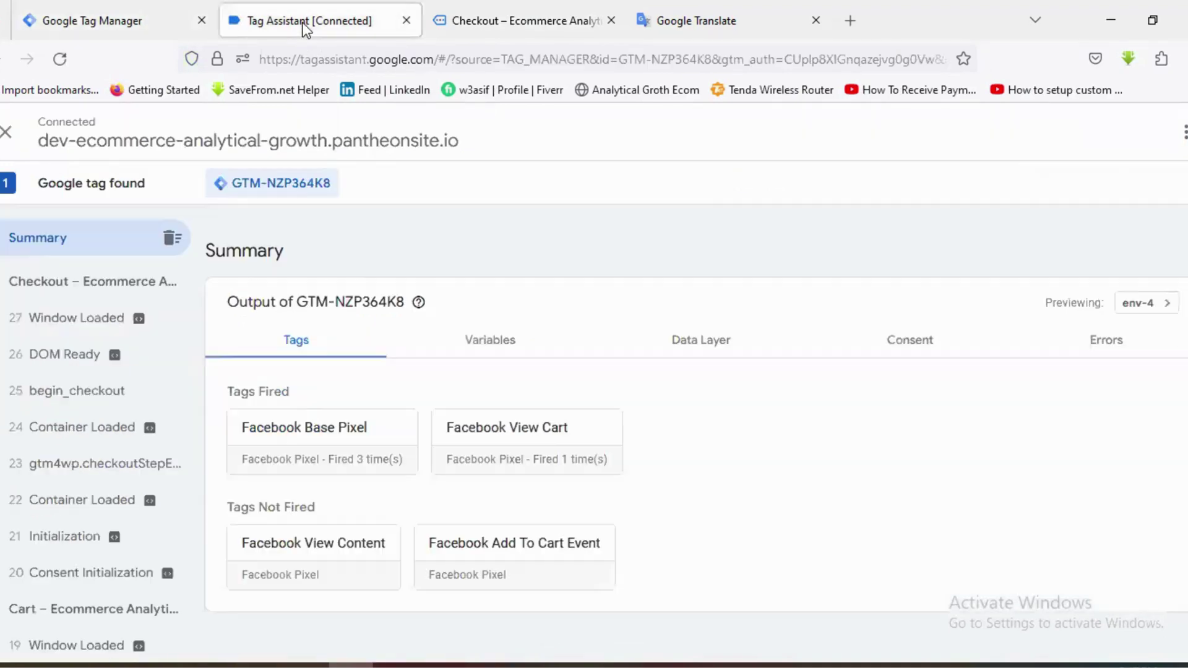
- Review the begin_checkout Data Layer, with products like DNK Blue Shoes and value 1980 USD
left_click(103, 392)
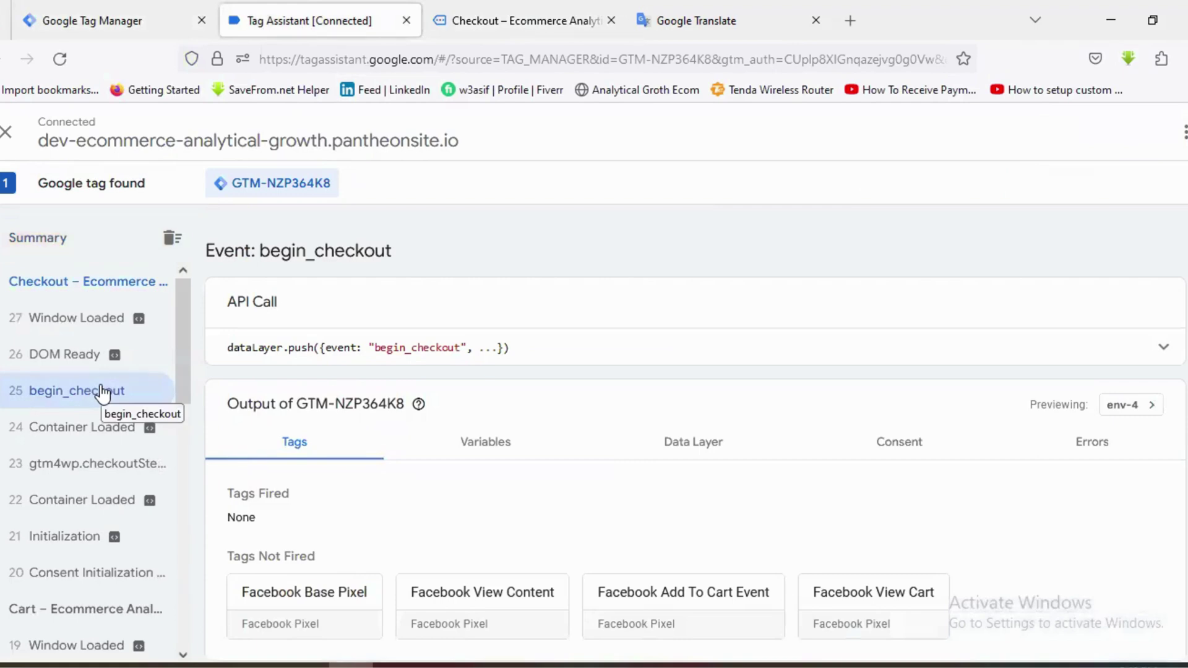
mouse_move(419, 404)
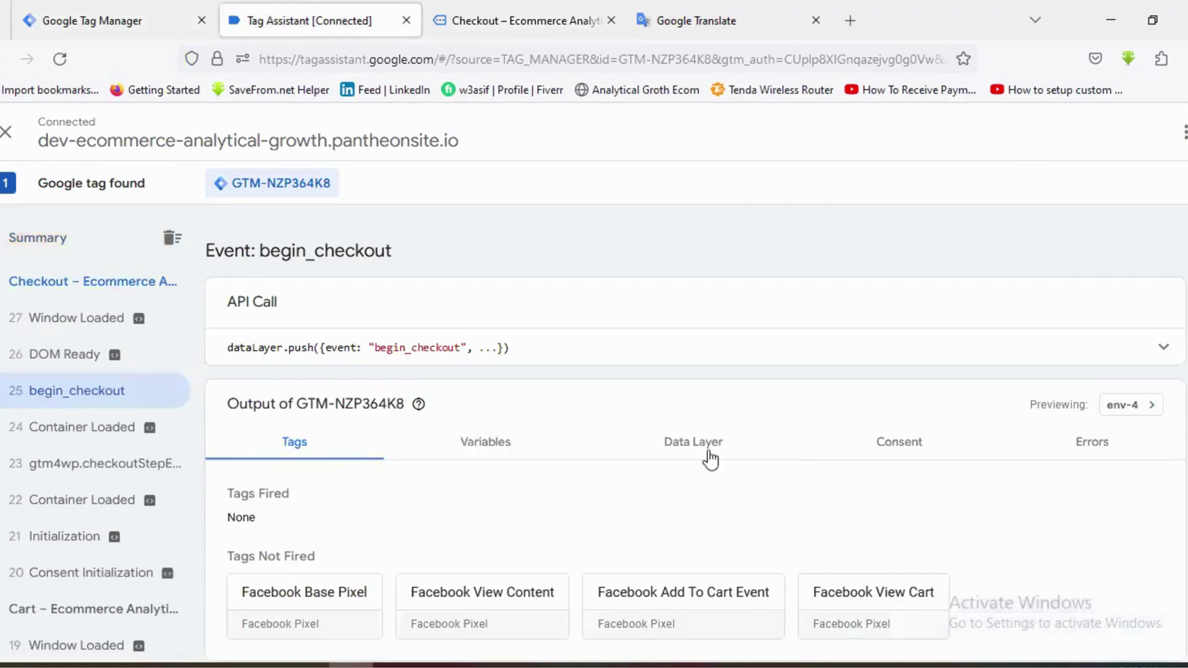
left_click(704, 457)
scroll(456, 500, "down", 3)
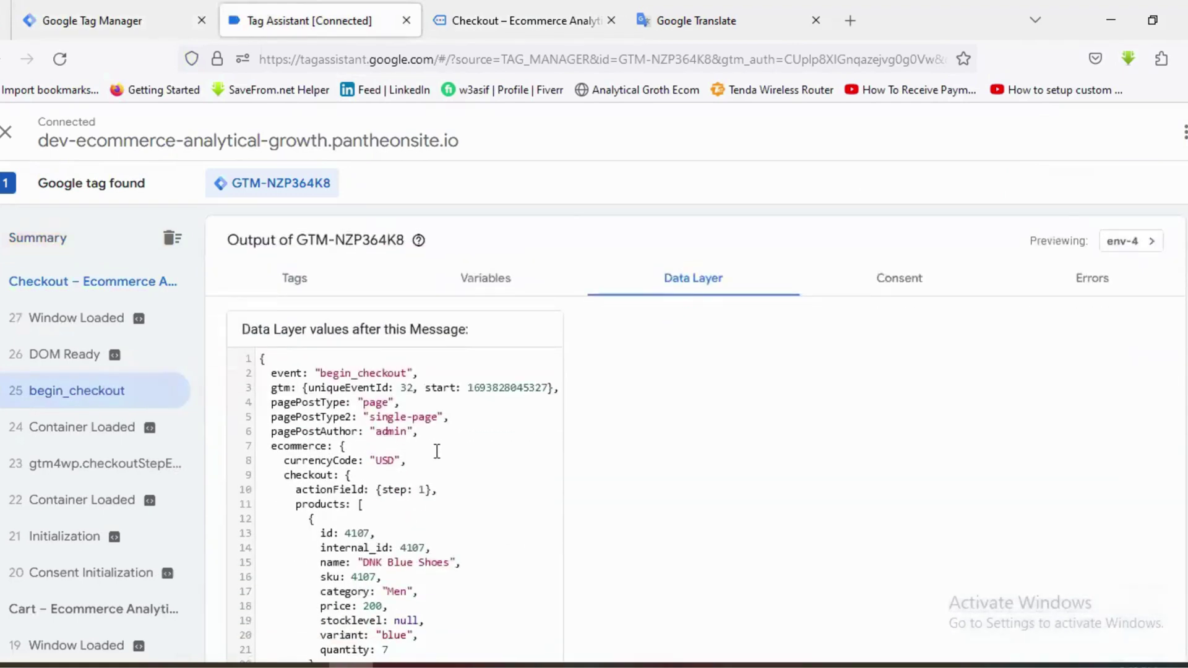
scroll(461, 451, "down", 7)
scroll(461, 444, "down", 10)
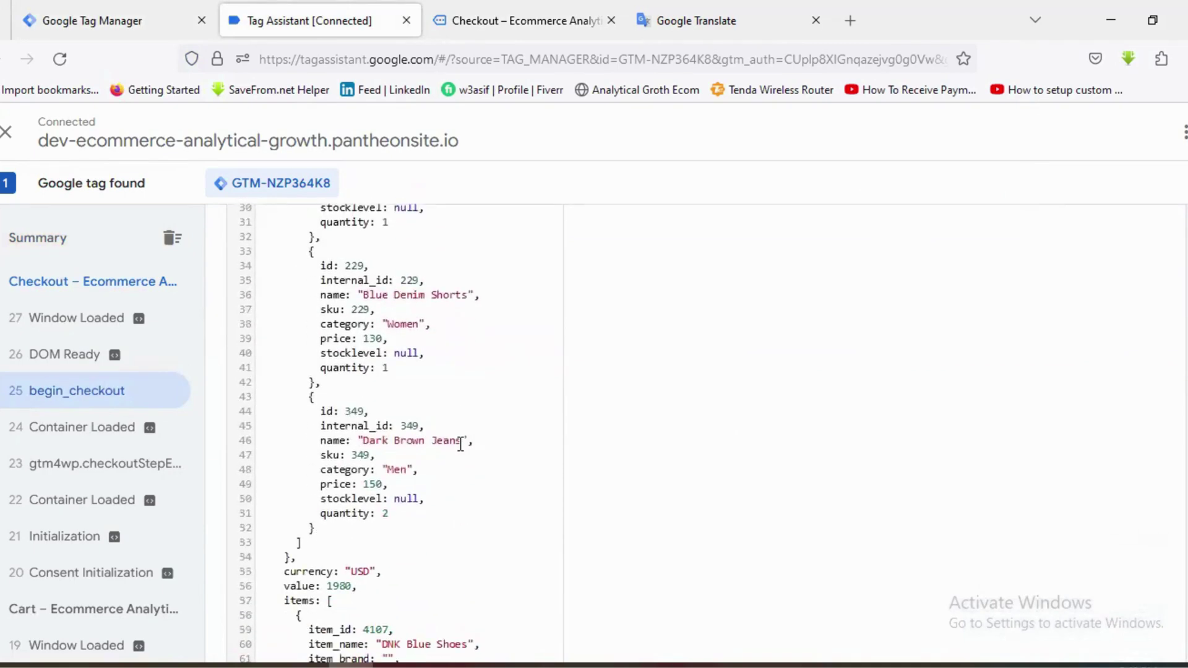
scroll(461, 444, "up", 18)
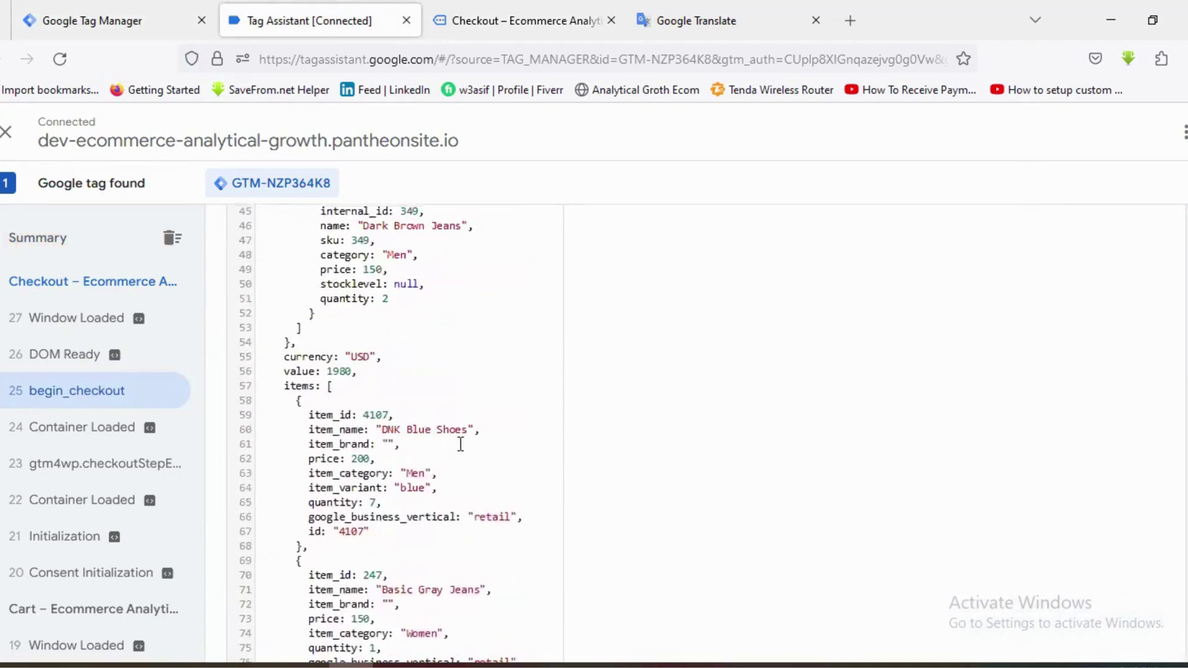
scroll(461, 445, "down", 2)
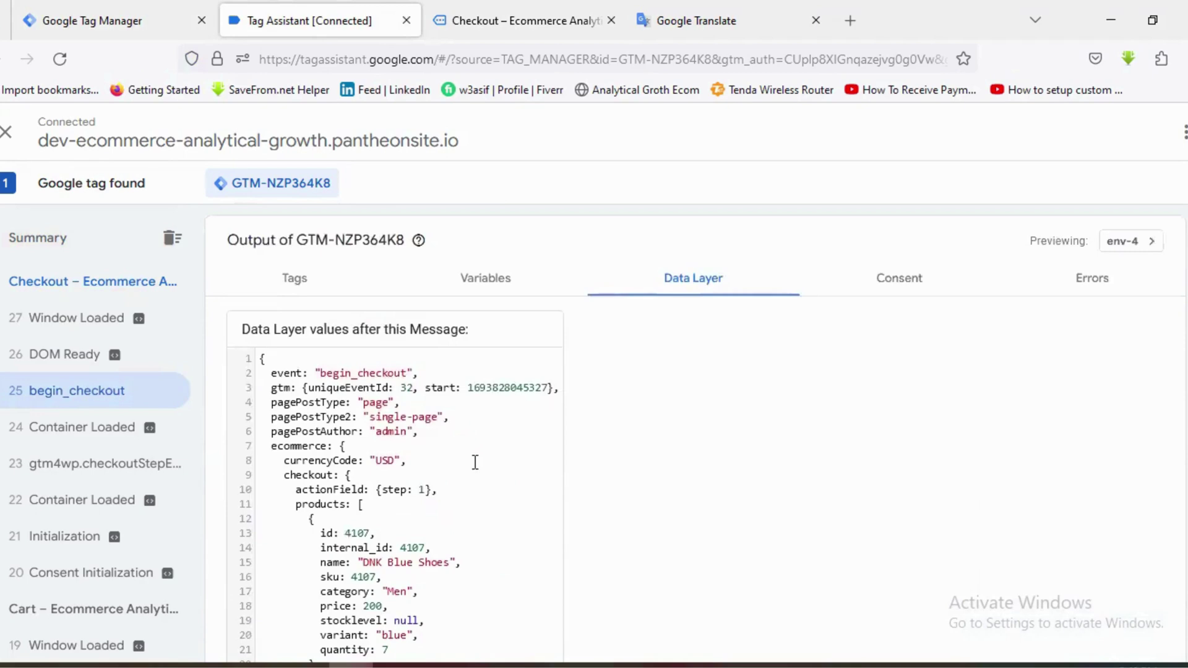
scroll(182, 469, "down", 5)
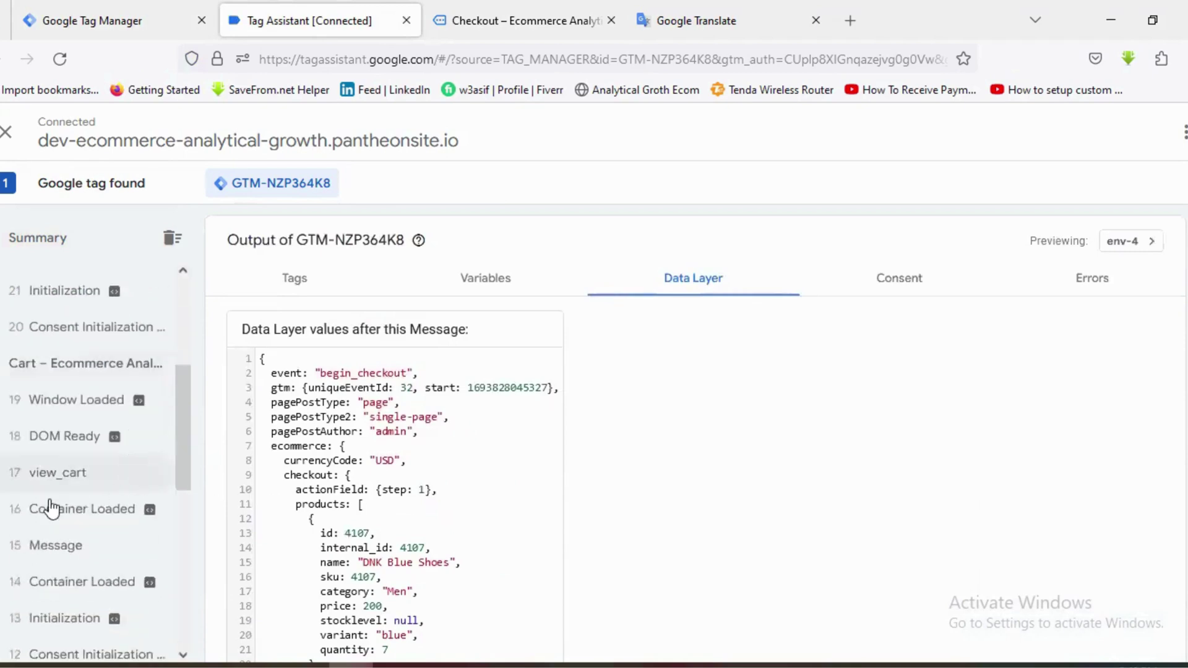
- Review the view_cart event's data layer in Tag Assistant
left_click(74, 484)
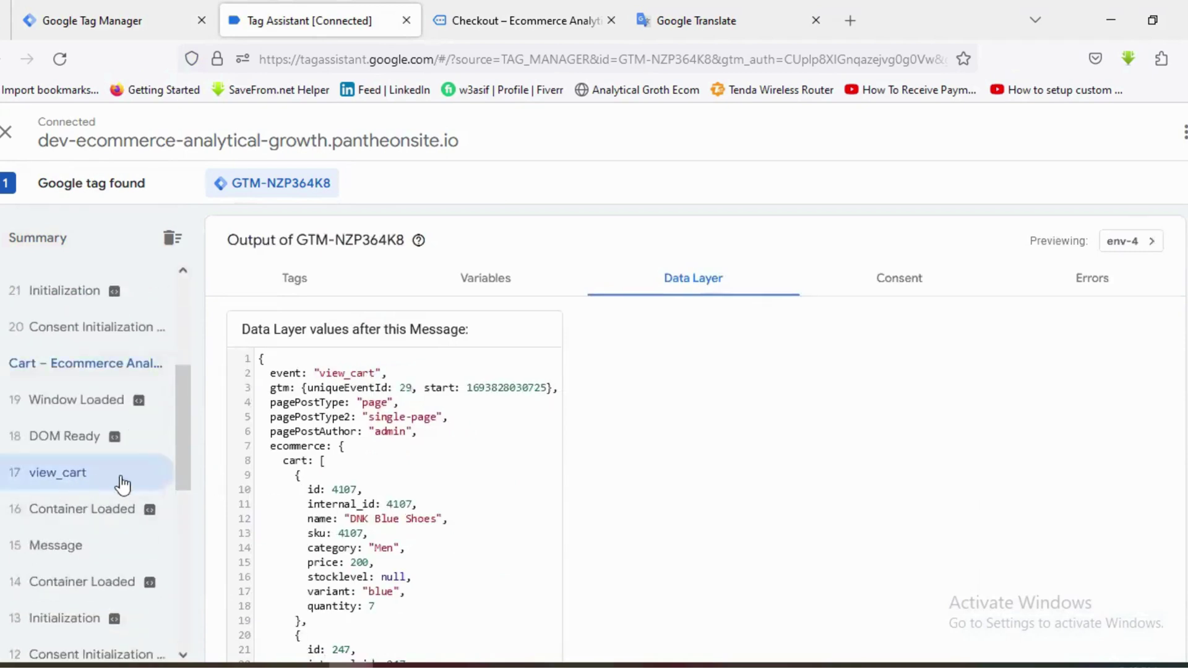
scroll(431, 476, "up", 2)
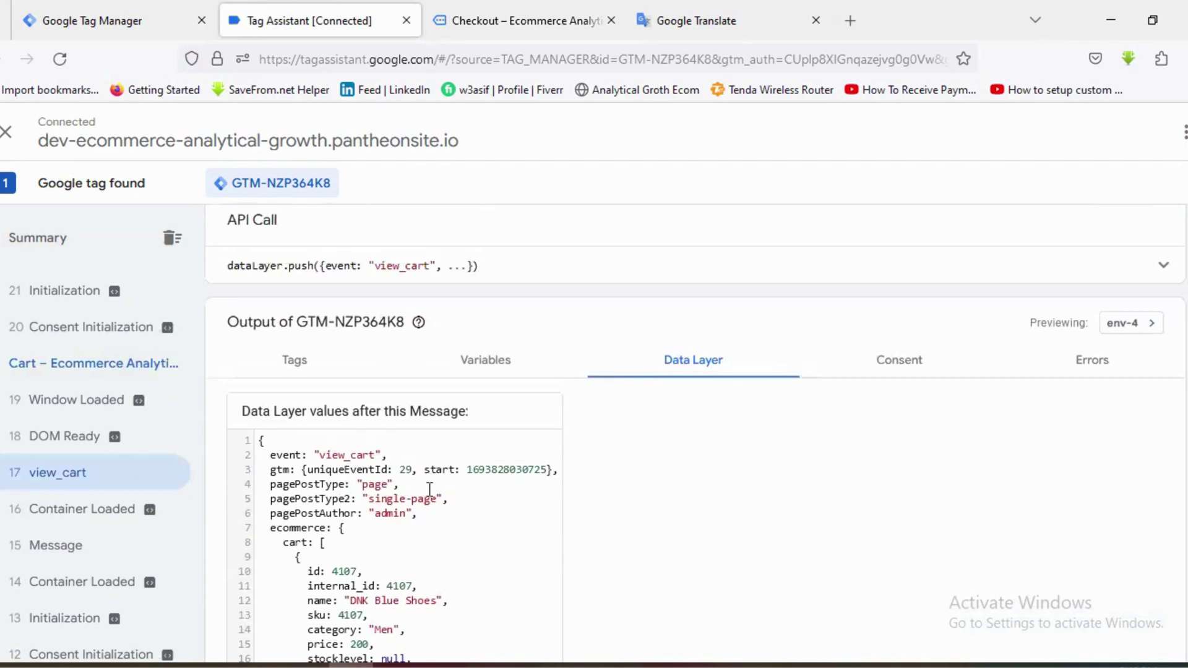
scroll(448, 487, "down", 10)
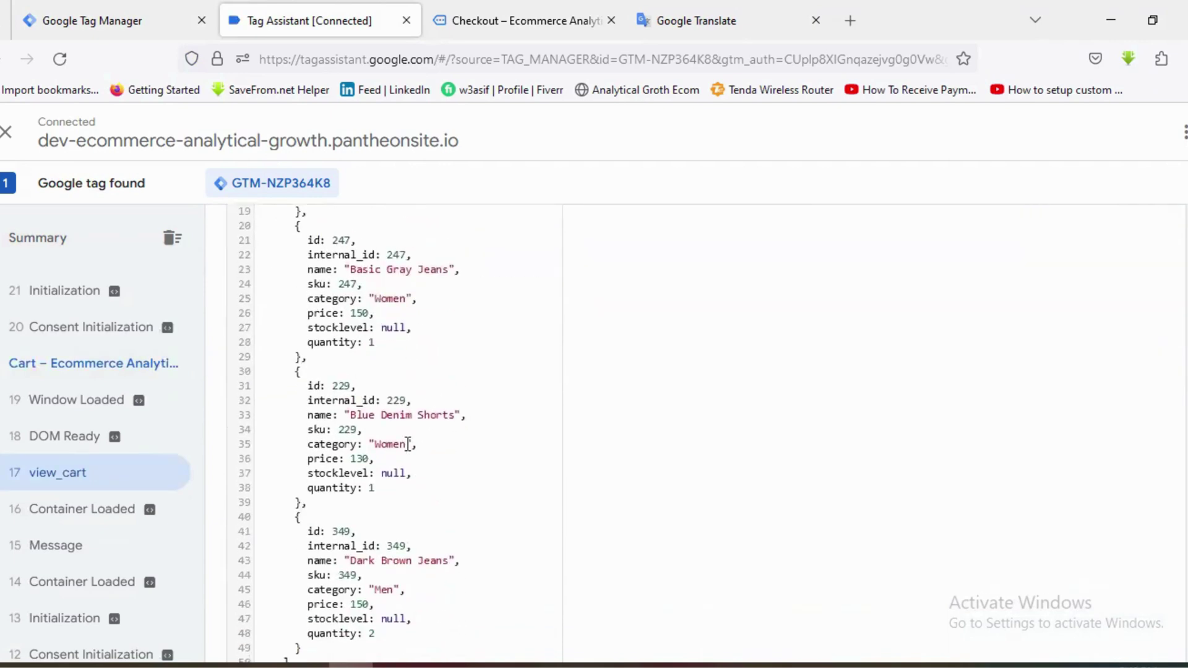
scroll(437, 464, "down", 8)
scroll(446, 466, "up", 15)
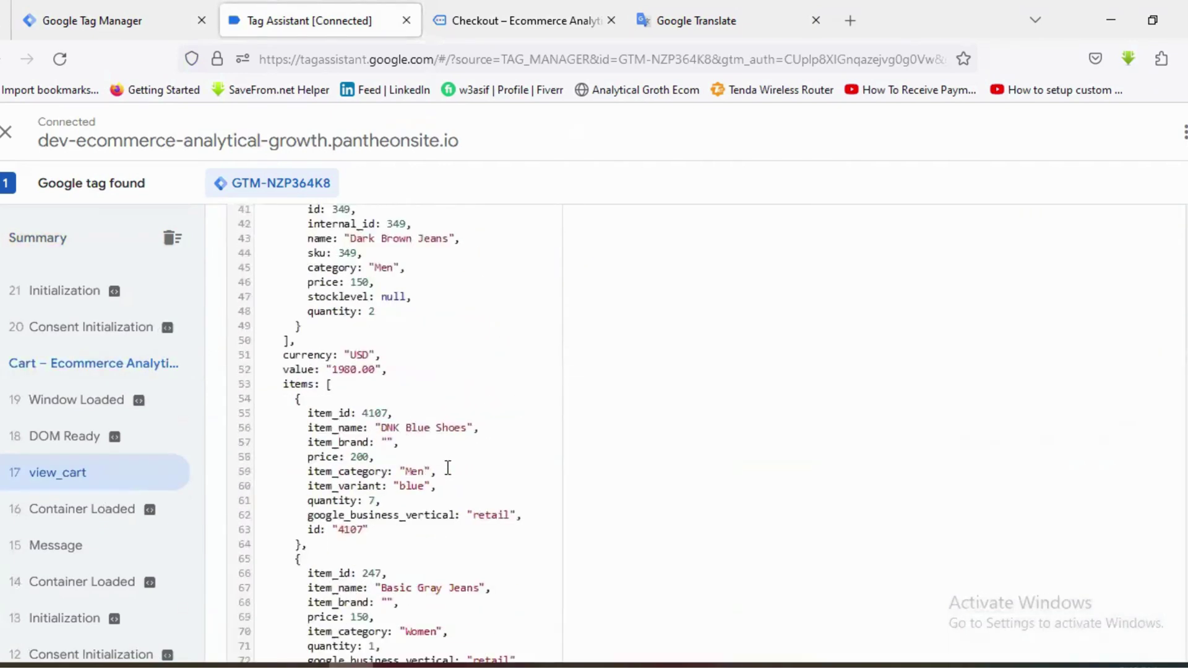
scroll(446, 467, "up", 4)
scroll(447, 466, "down", 4)
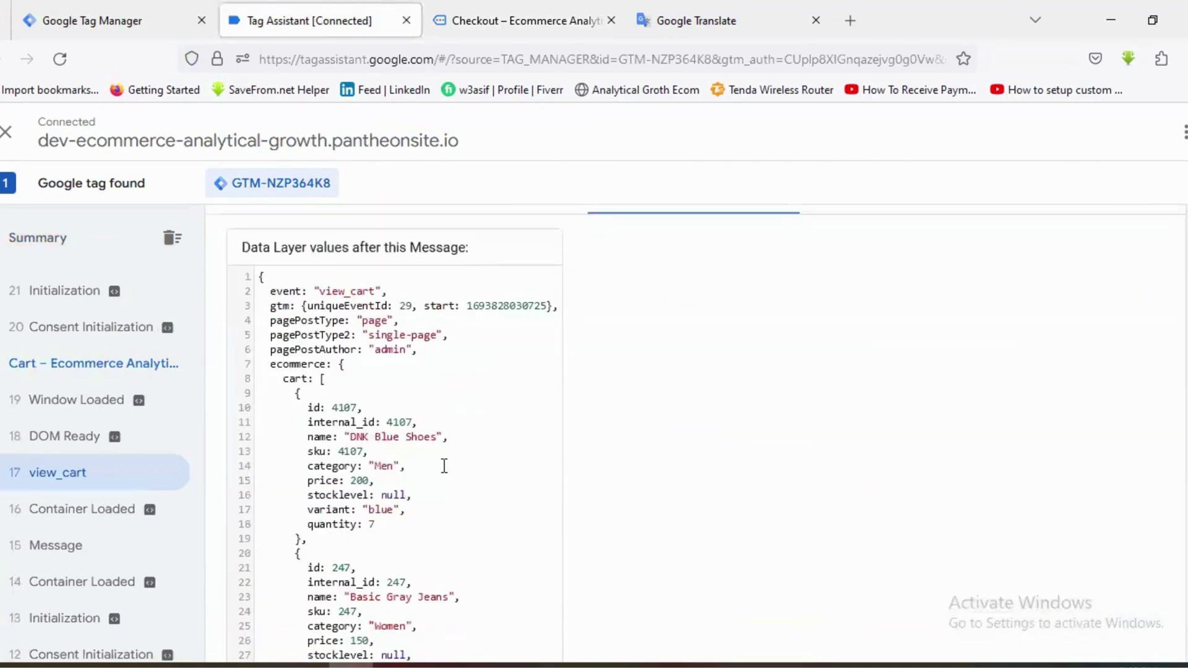
scroll(411, 393, "down", 1)
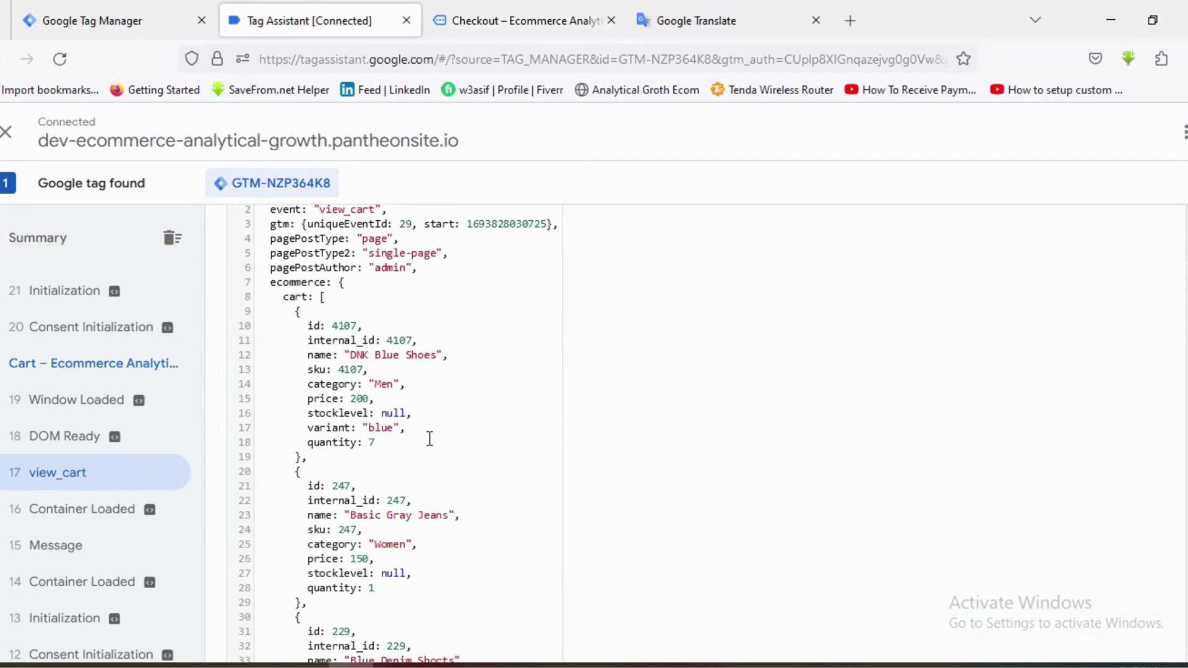
scroll(430, 439, "down", 7)
scroll(402, 477, "down", 3)
scroll(417, 483, "up", 3)
scroll(408, 482, "up", 4)
scroll(93, 483, "up", 3)
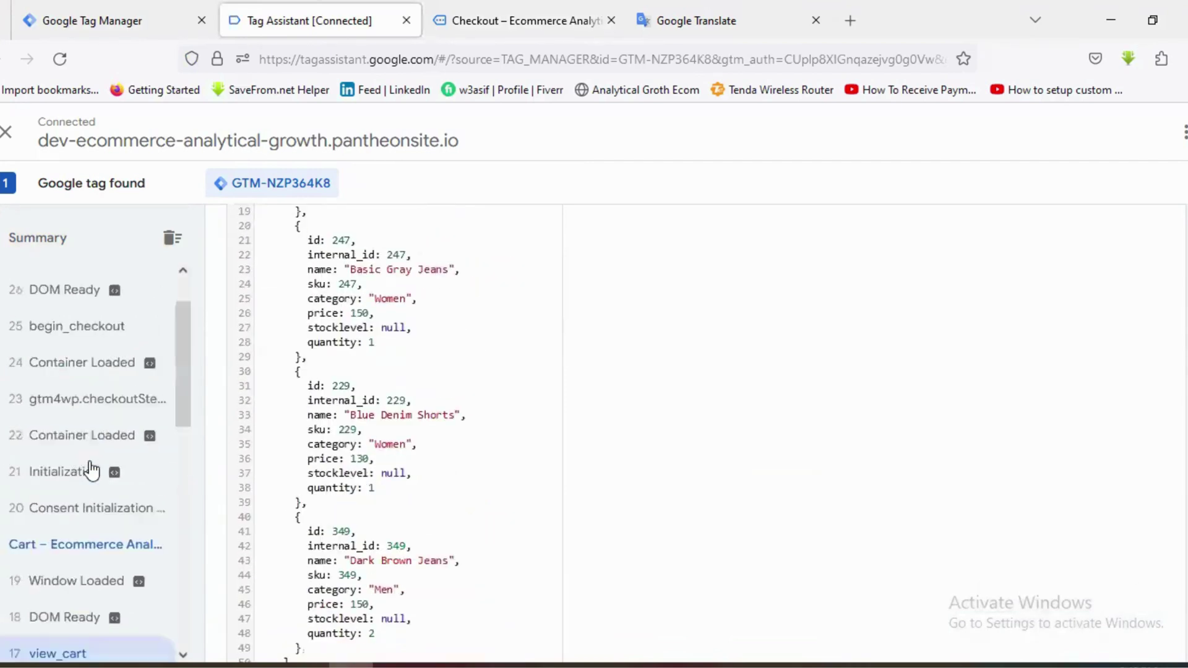
scroll(91, 470, "up", 1)
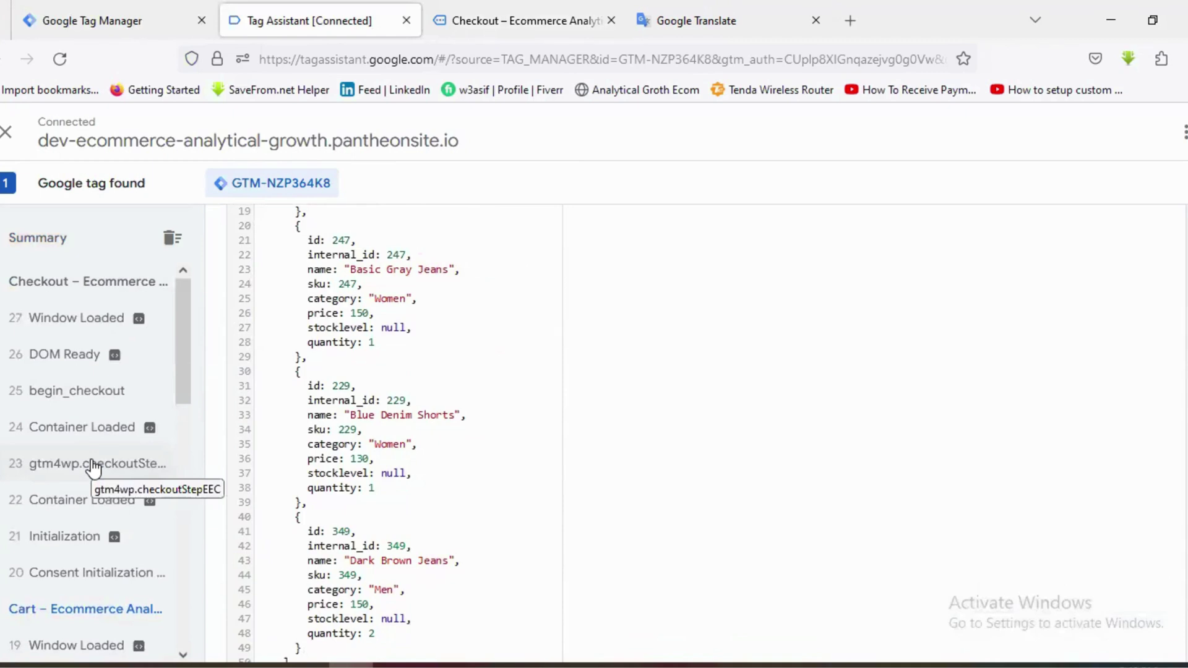
scroll(96, 488, "down", 3)
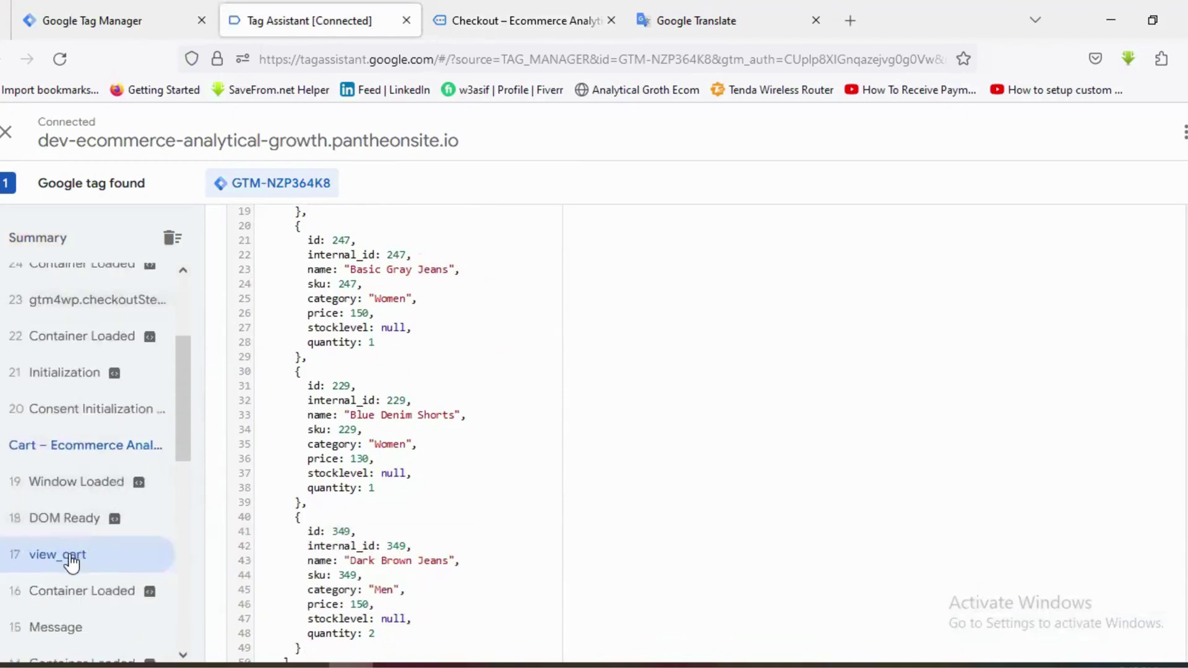
scroll(94, 566, "up", 1)
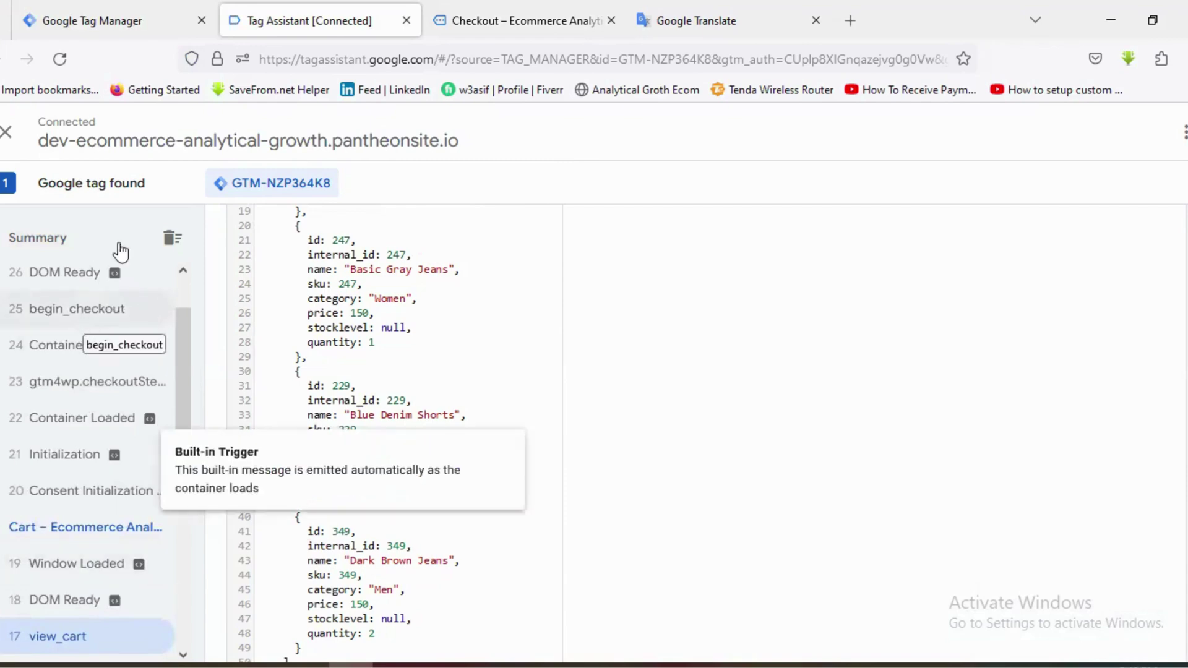
- Open the container's Variables list in Tag Manager, then view the InitiateCheckout parameter notes
left_click(134, 9)
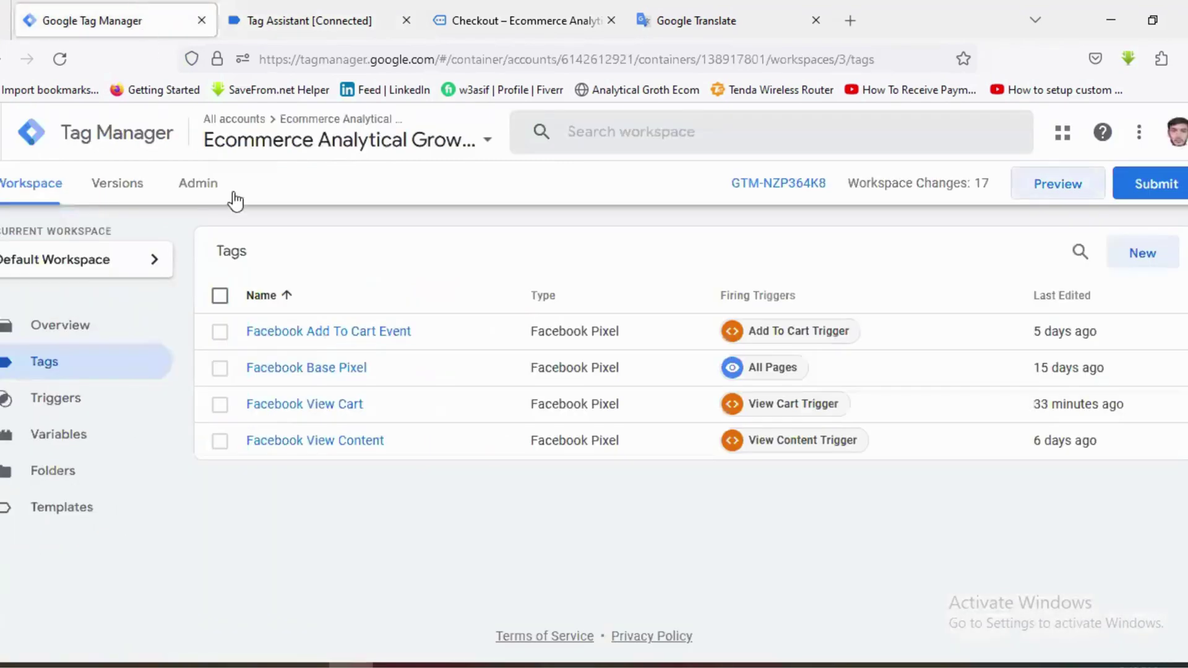
left_click(66, 448)
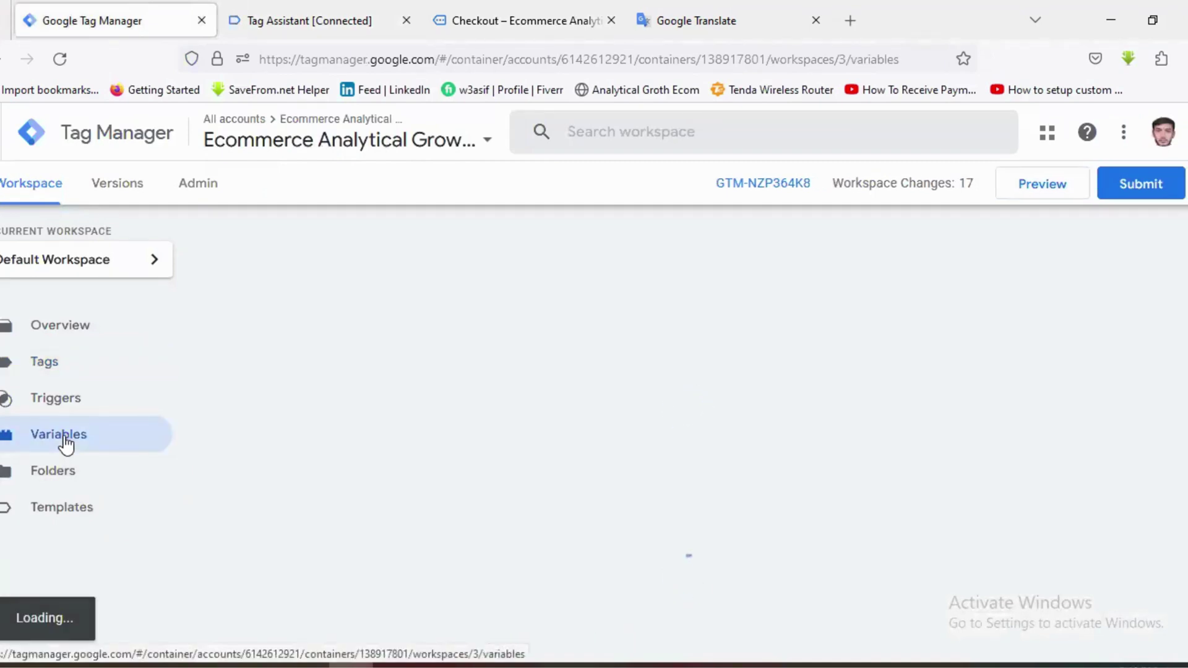
left_click(696, 20)
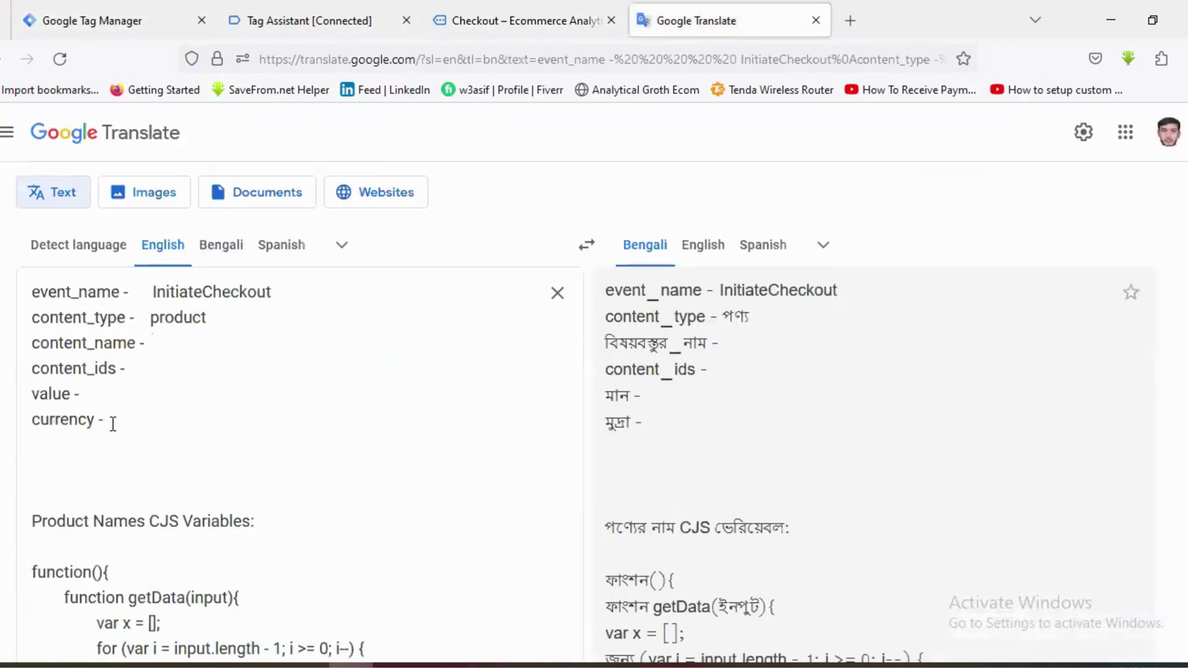
- Highlight the InitiateCheckout parameter lines, content_name through currency, then return to Tag Manager Variables
left_click_drag(110, 425, 36, 281)
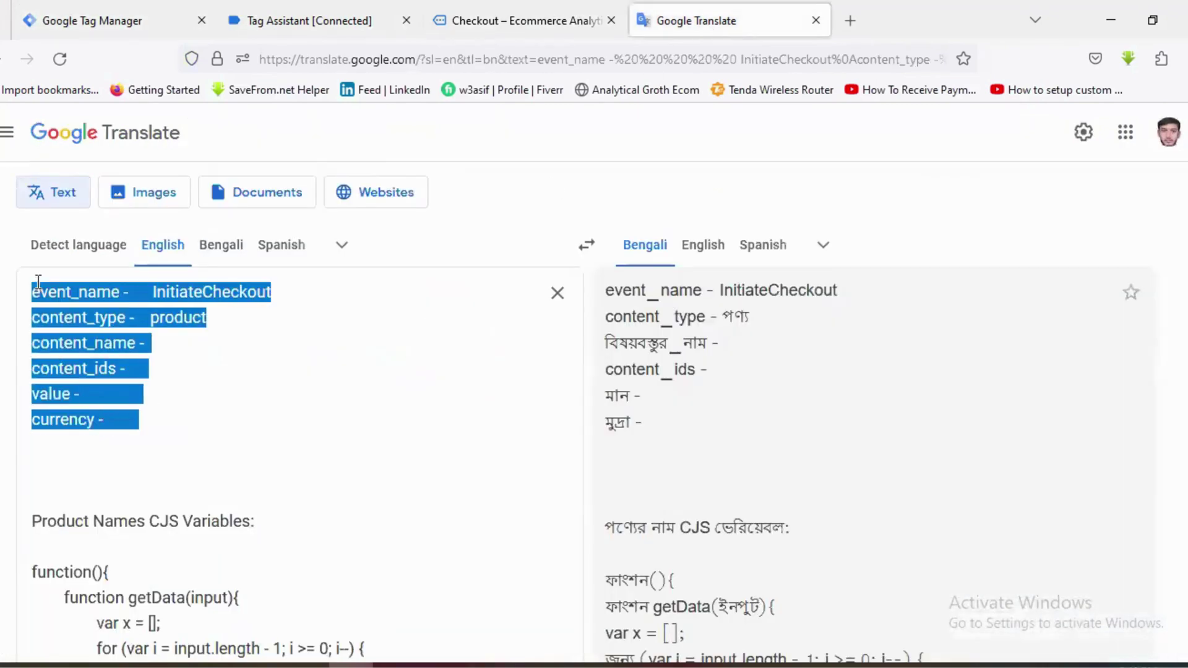
left_click(154, 352)
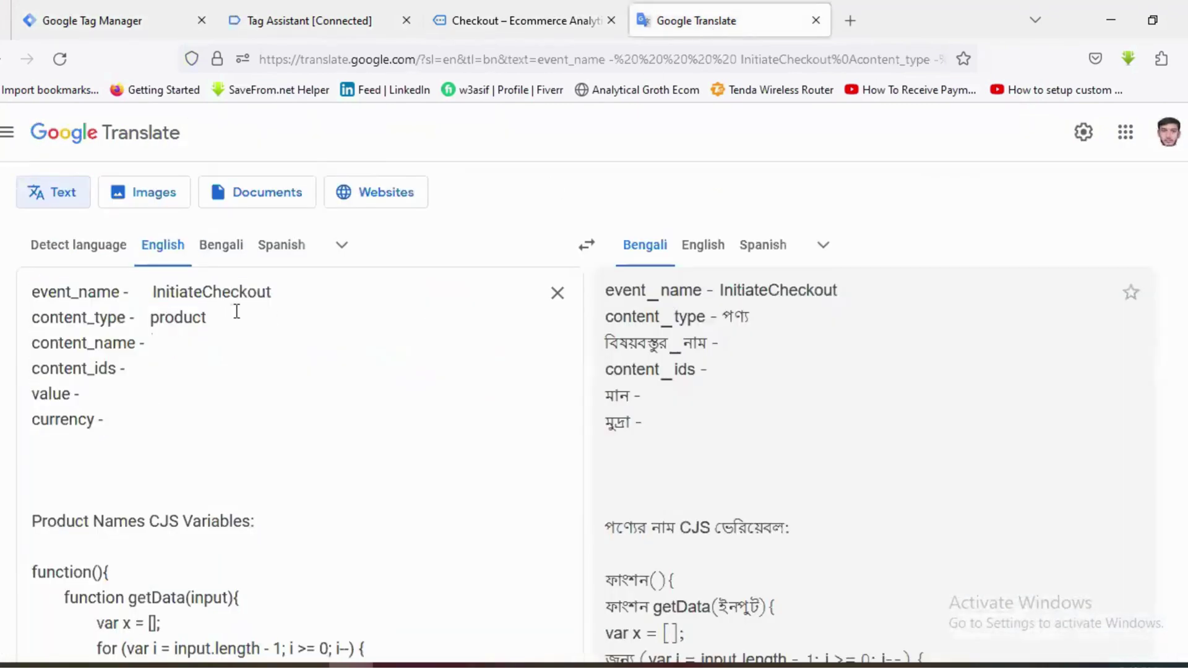
left_click_drag(118, 430, 31, 288)
left_click(108, 438)
left_click_drag(109, 427, 31, 288)
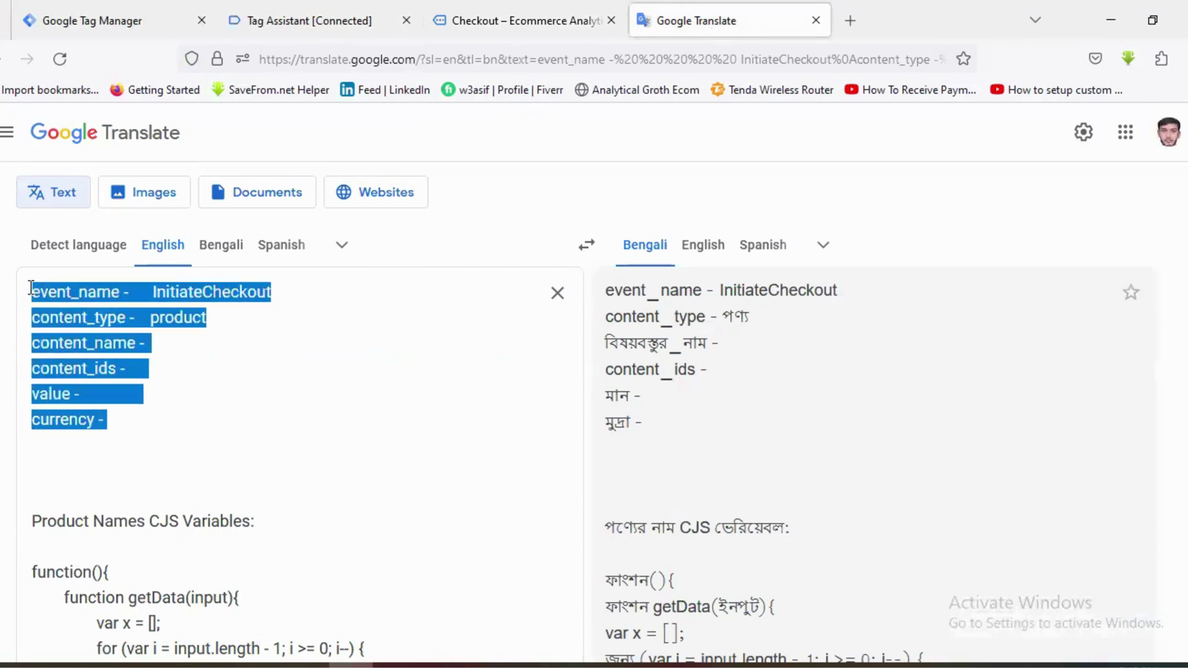
left_click(66, 311)
left_click_drag(117, 419, 25, 302)
left_click(133, 20)
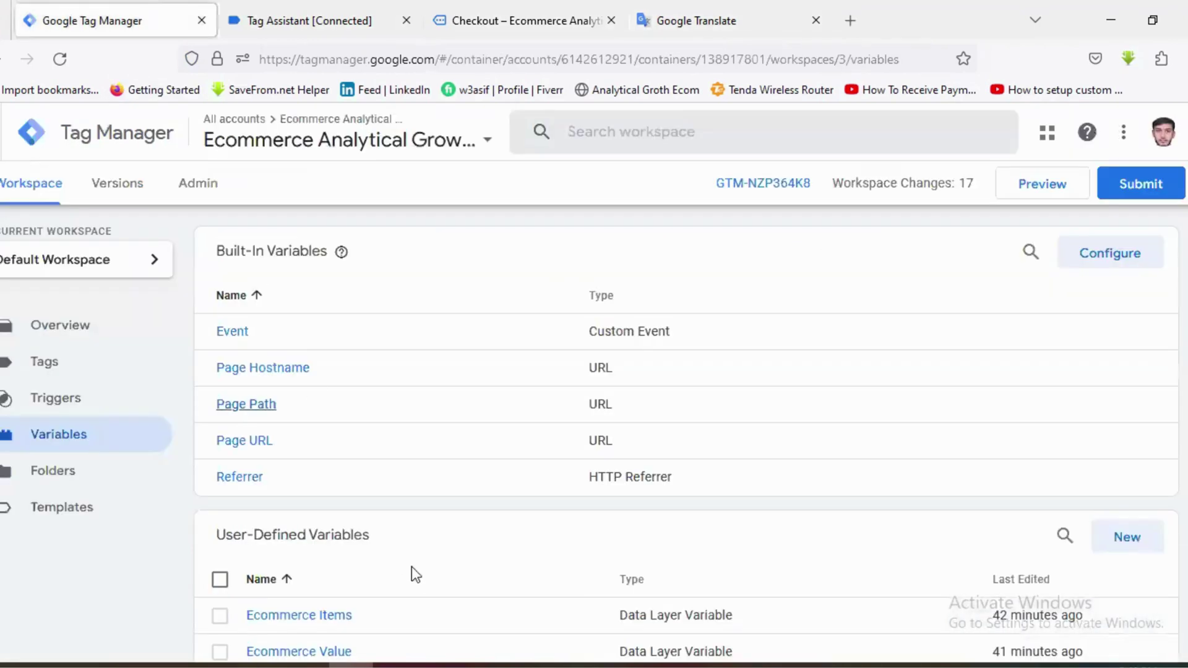
- Scroll through the user-defined variables and compare them with the checkout parameter notes
scroll(414, 557, "down", 4)
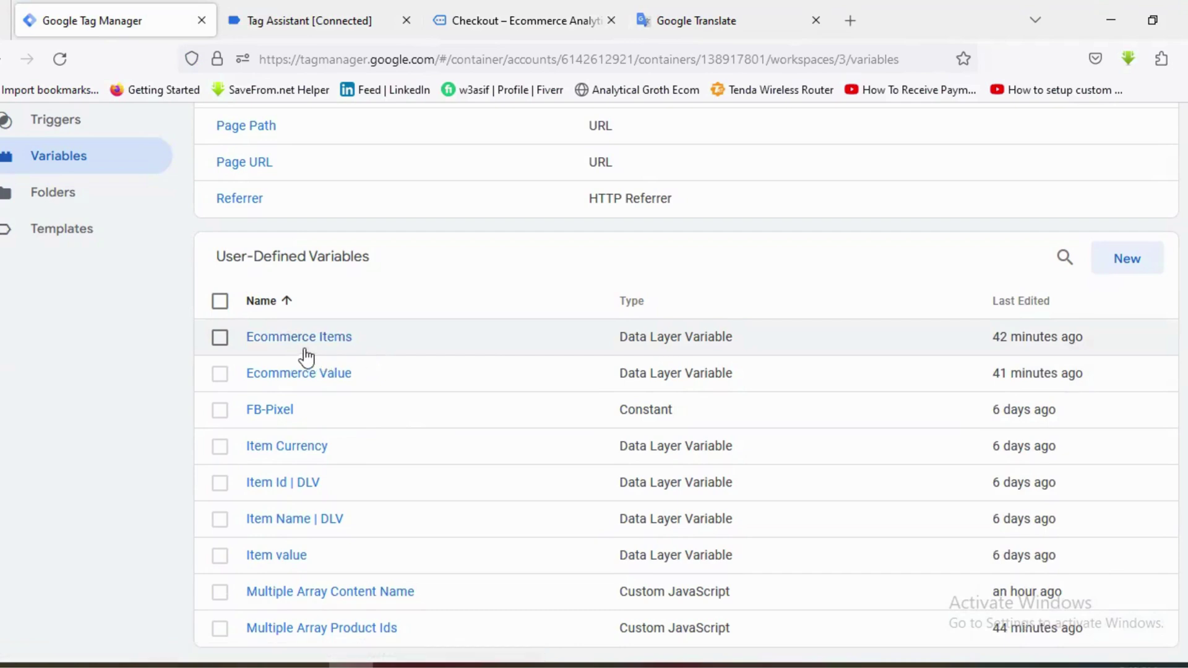
scroll(384, 409, "down", 2)
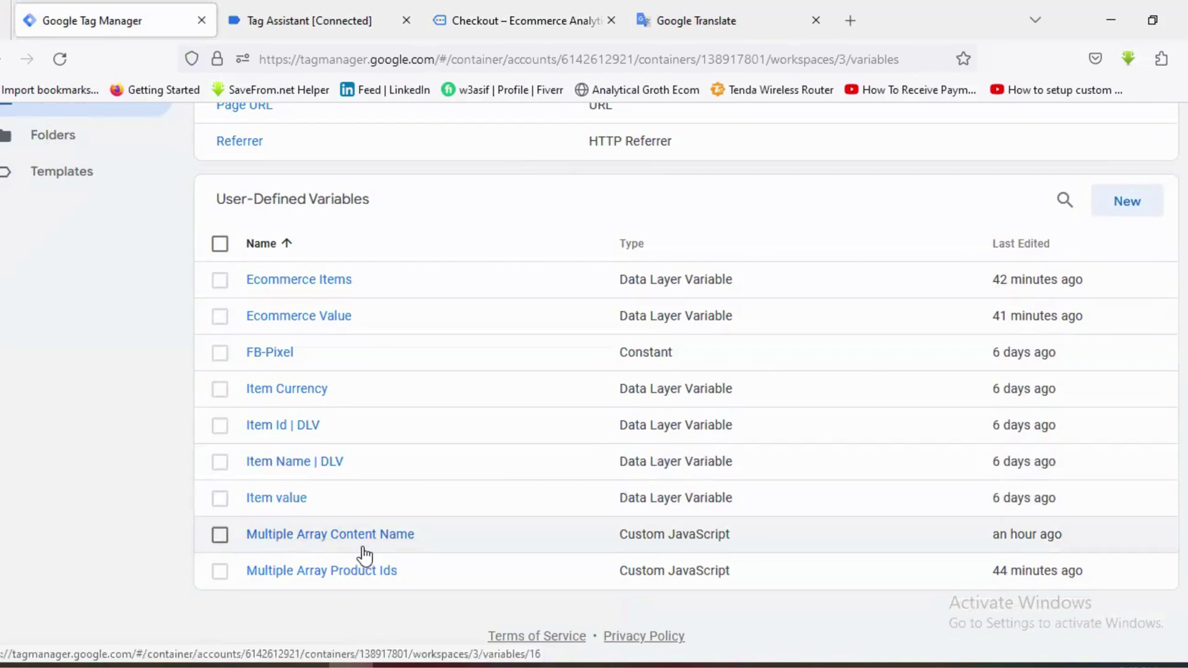
left_click(698, 14)
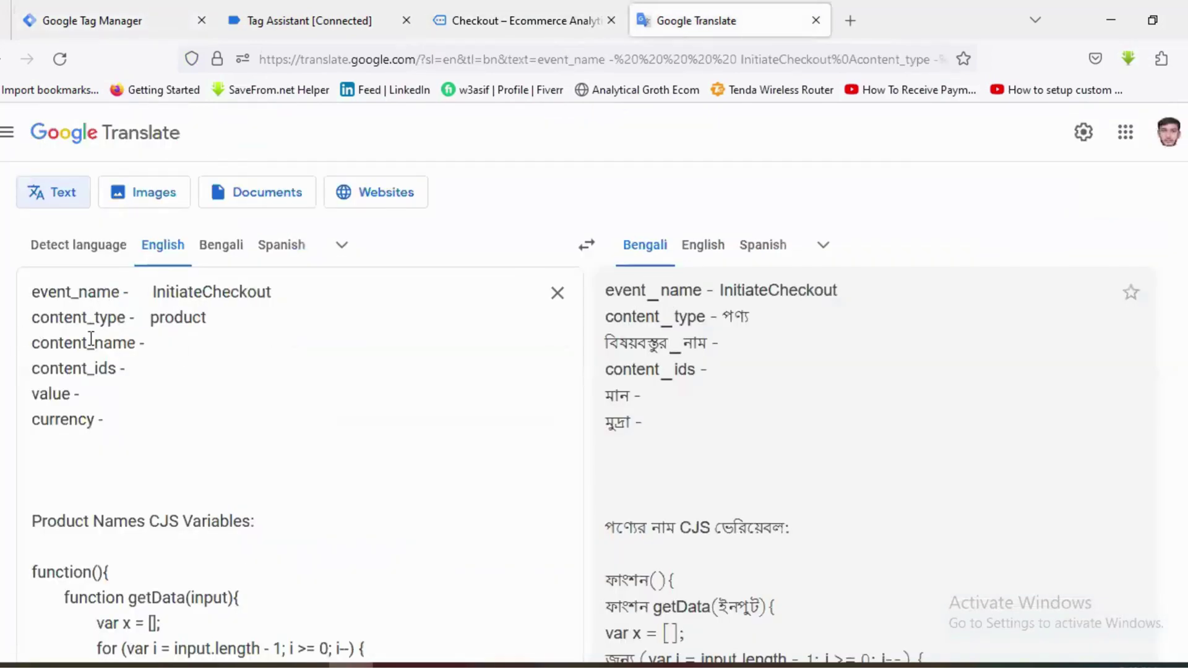
left_click(99, 13)
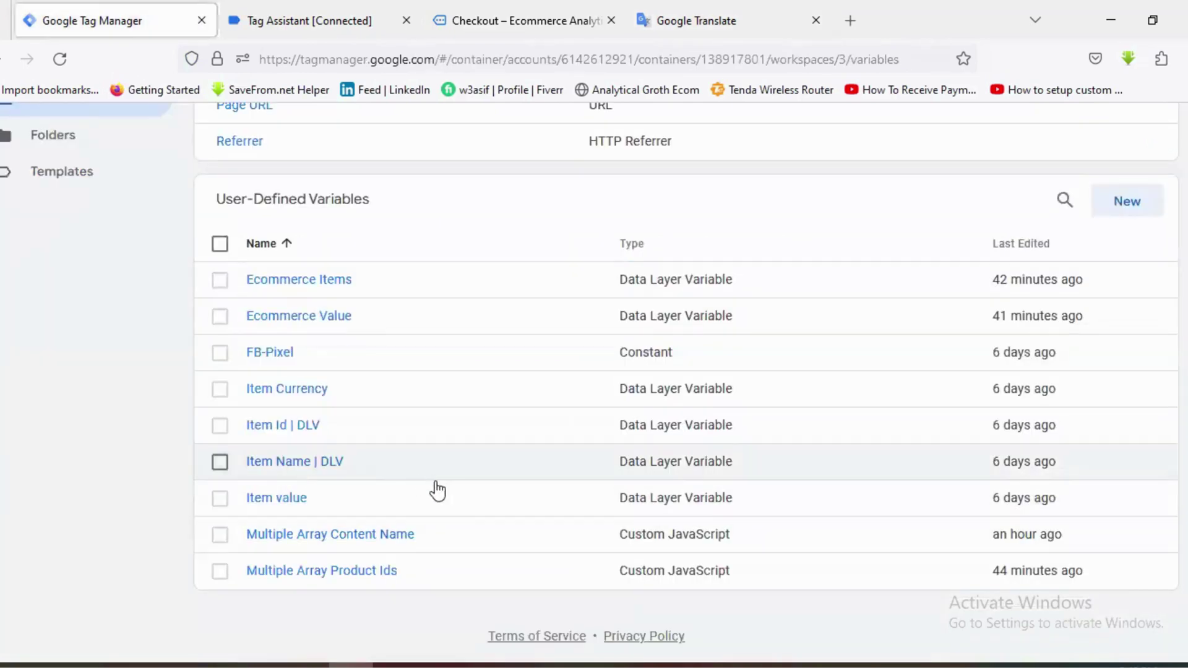
- Inspect the Multiple Array Content Name and Multiple Array Product Ids variables
left_click(365, 540)
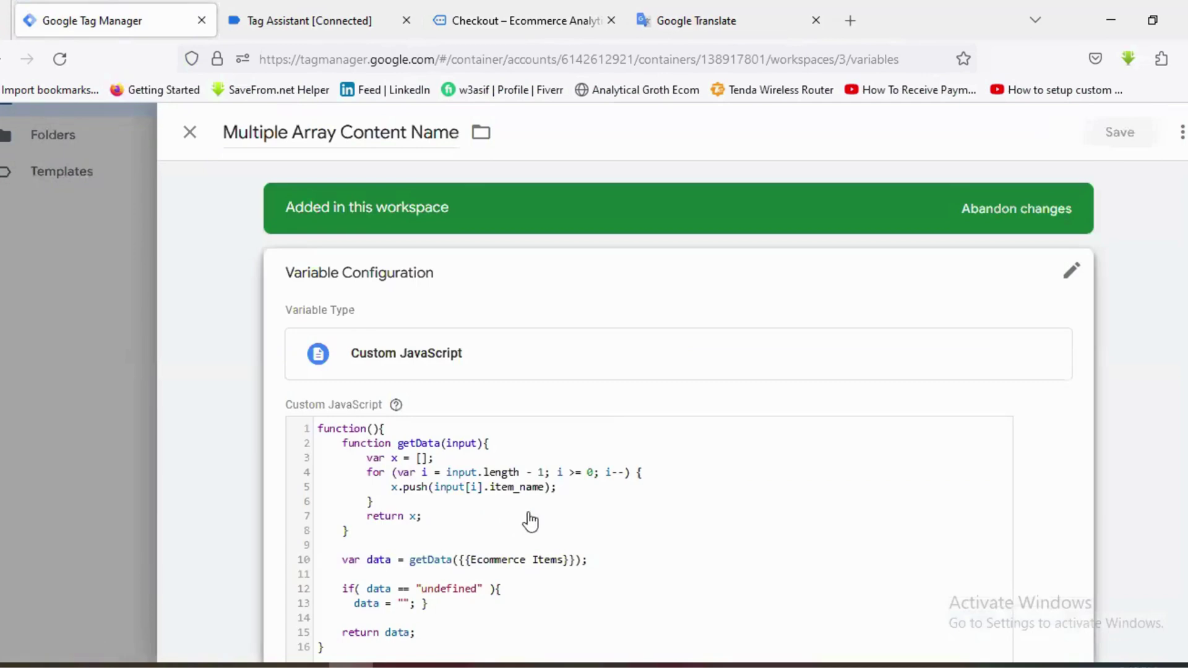
scroll(406, 455, "down", 3)
scroll(472, 464, "down", 1)
scroll(477, 477, "up", 3)
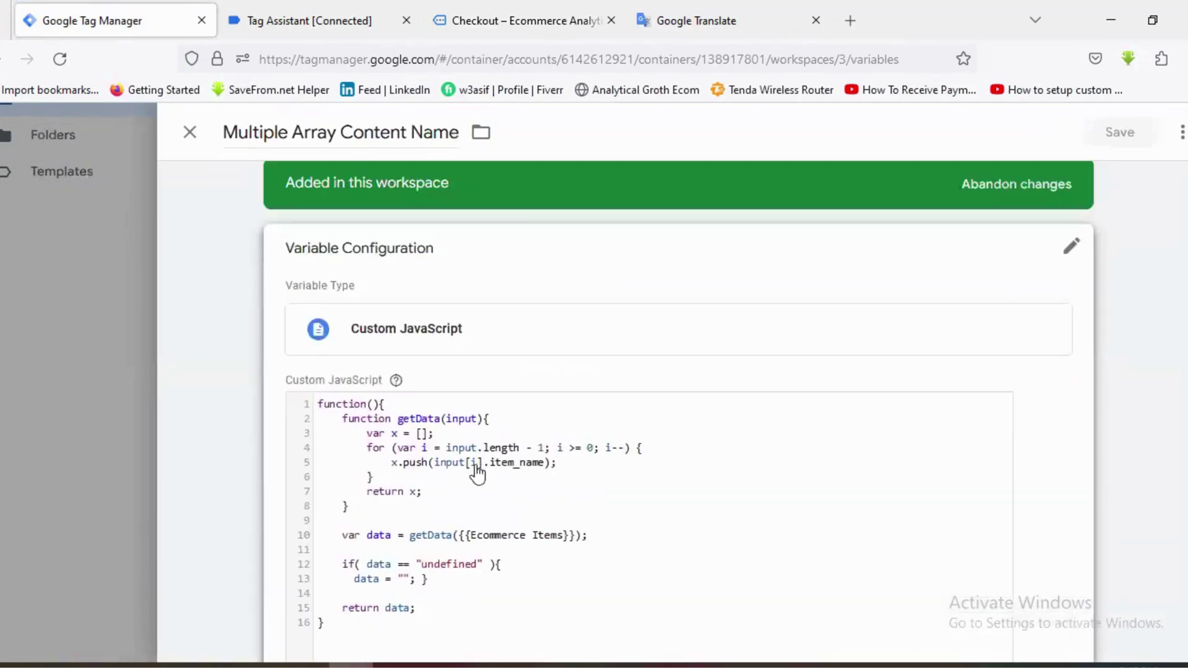
left_click(191, 132)
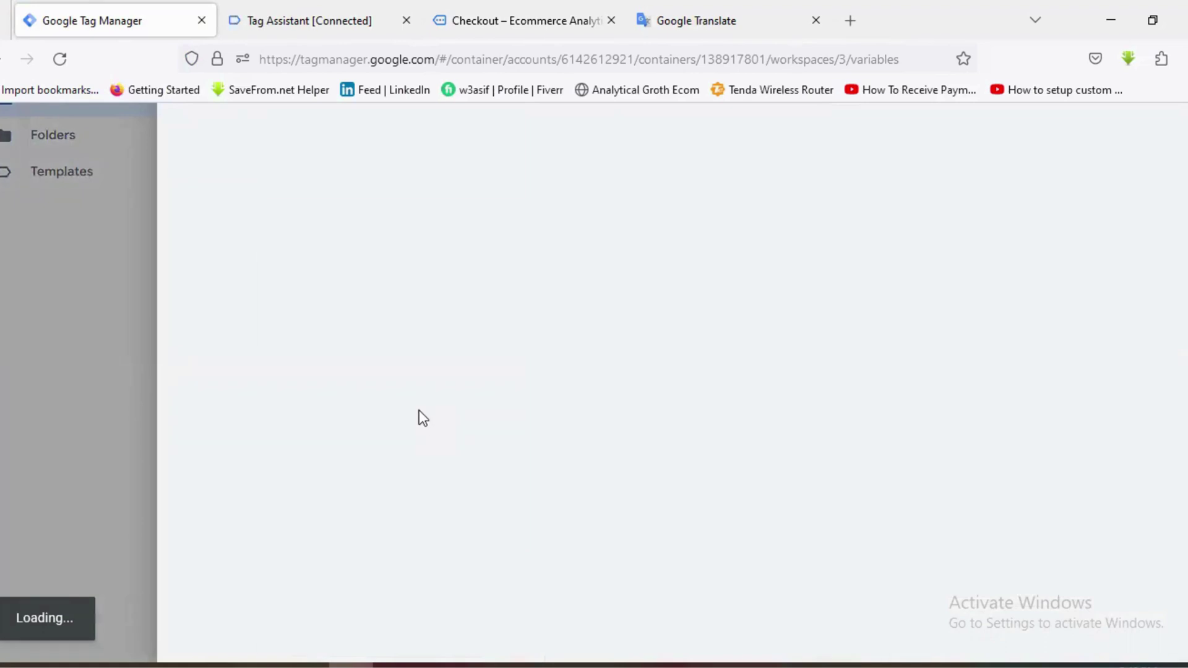
scroll(461, 485, "down", 2)
scroll(460, 486, "down", 2)
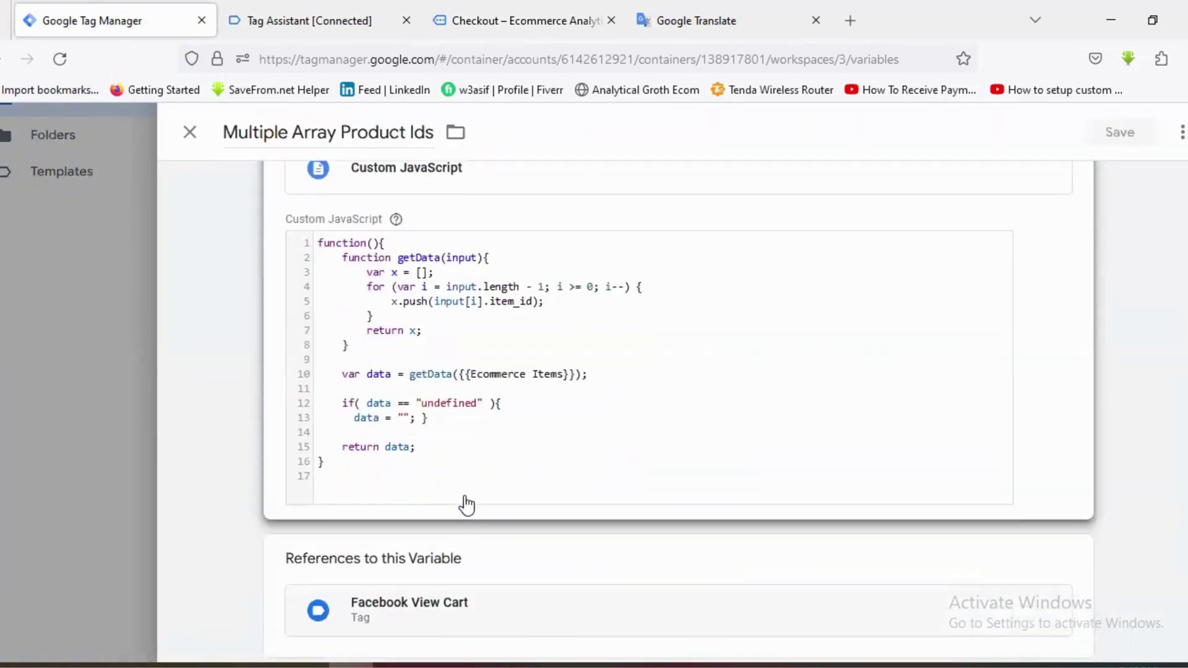
scroll(464, 504, "up", 3)
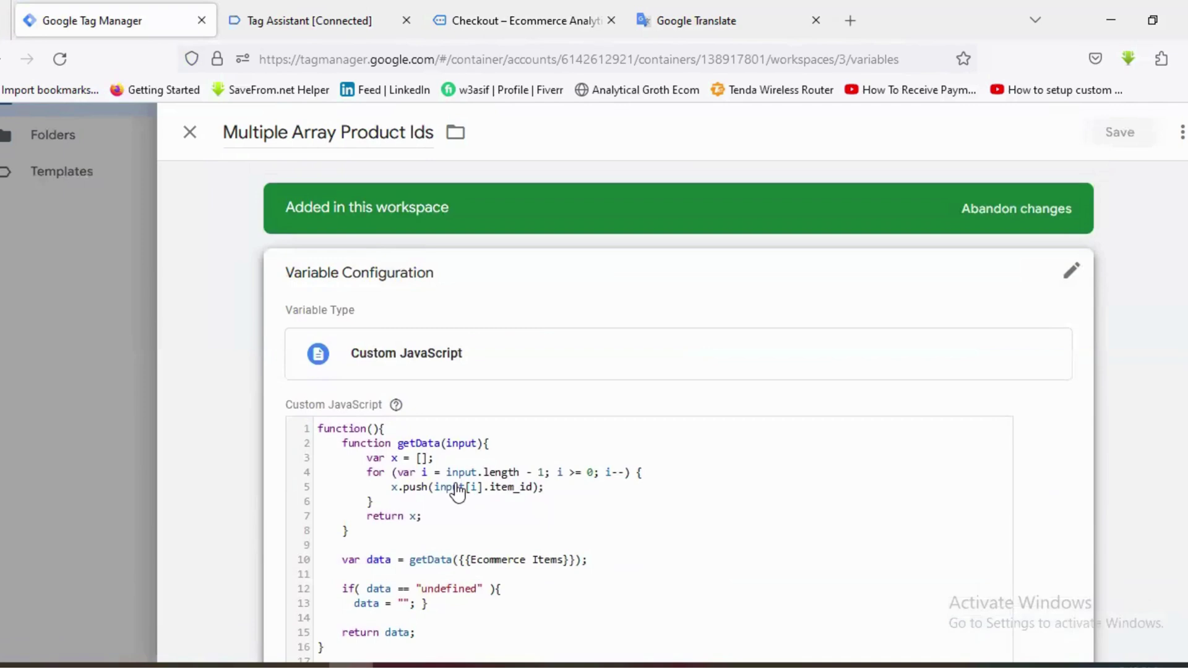
scroll(464, 492, "down", 2)
scroll(369, 392, "up", 2)
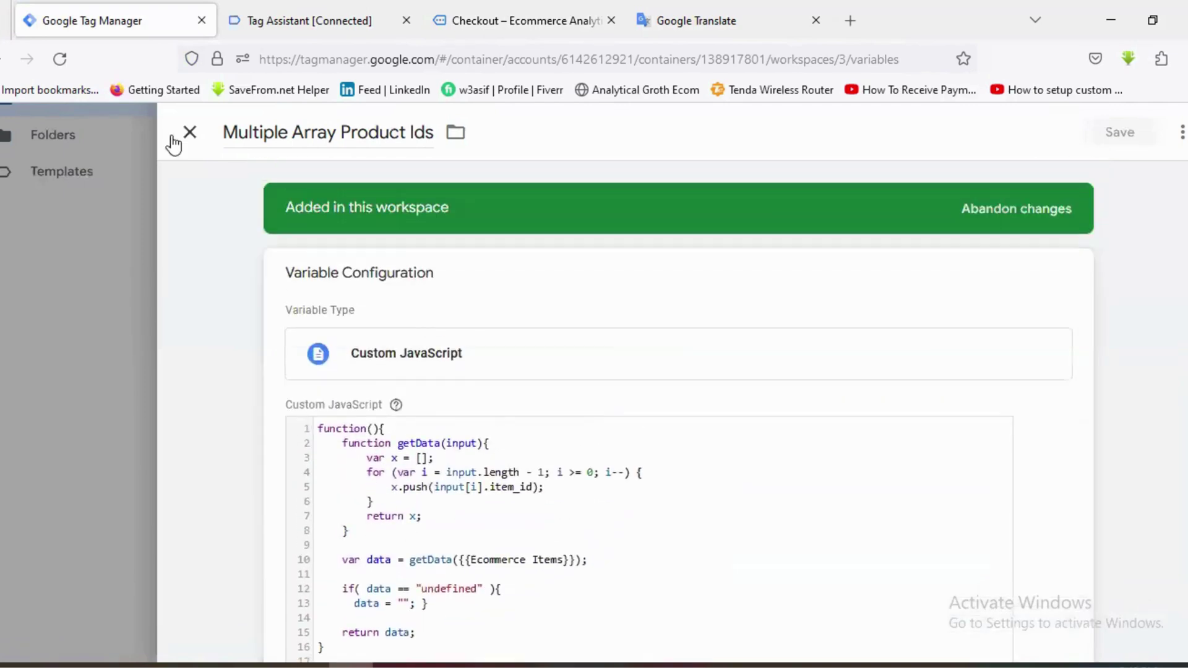
left_click(188, 132)
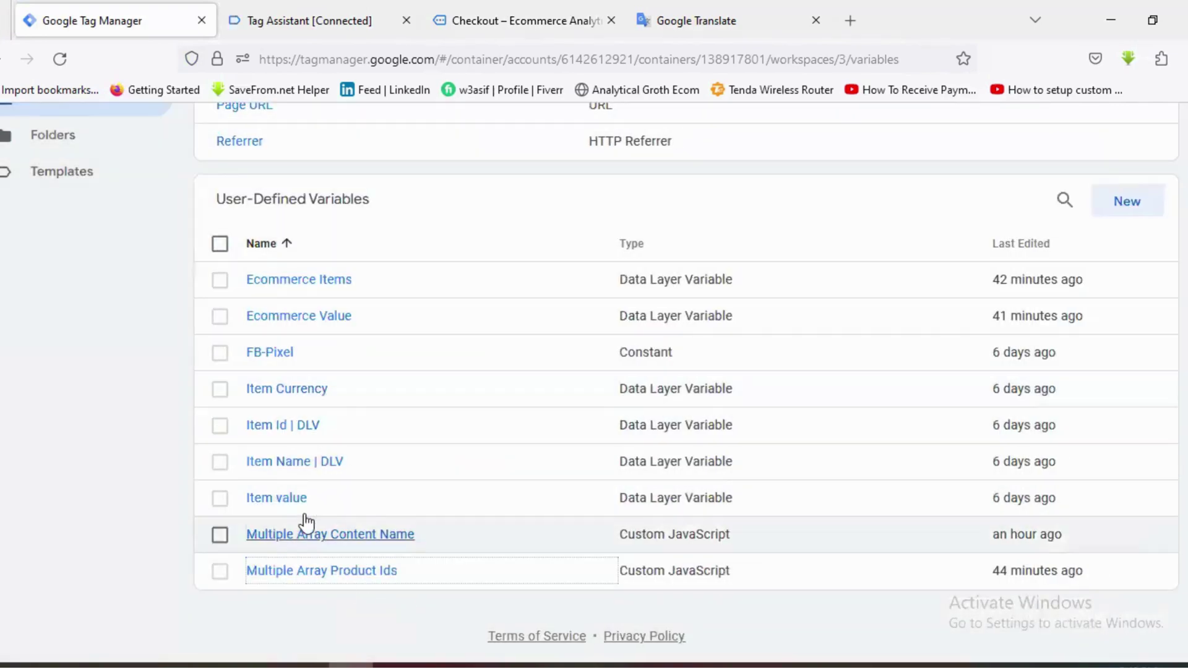
- Check the Ecommerce Value variable, then go to the Triggers list
scroll(291, 471, "up", 2)
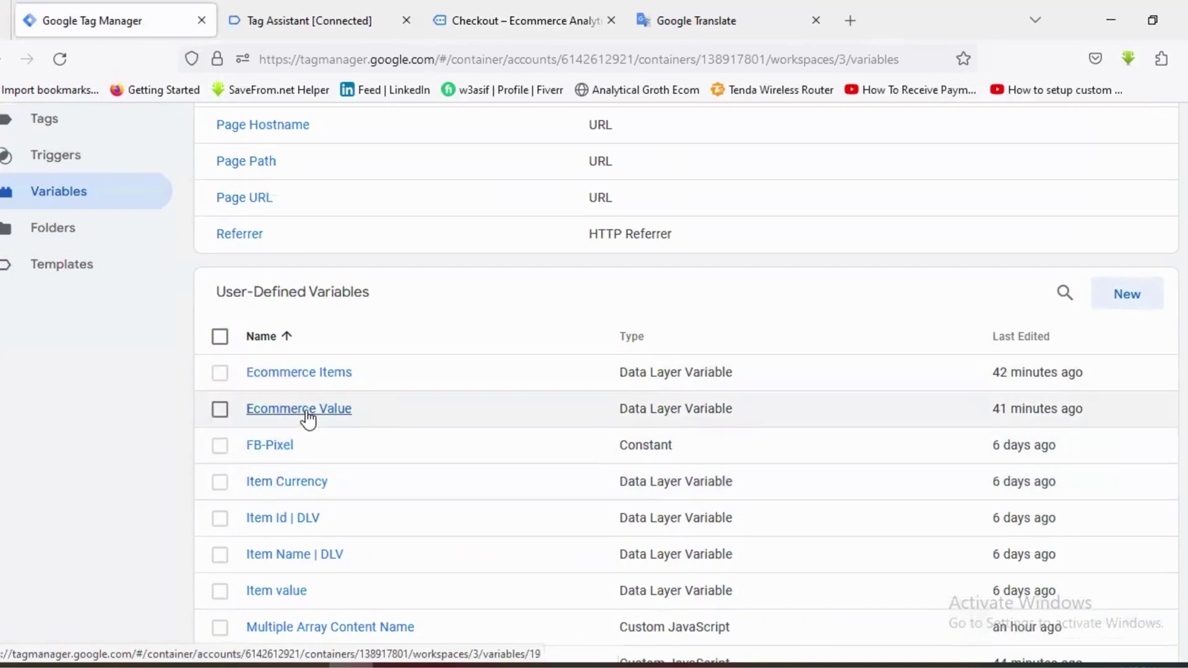
left_click(305, 410)
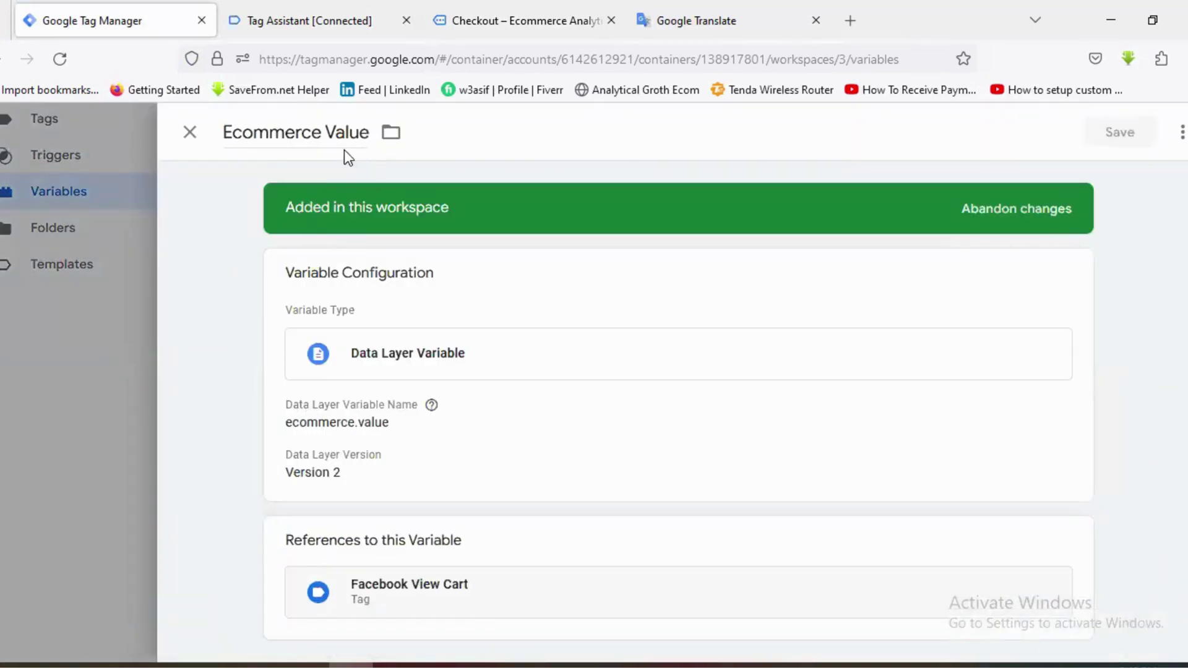
left_click(192, 135)
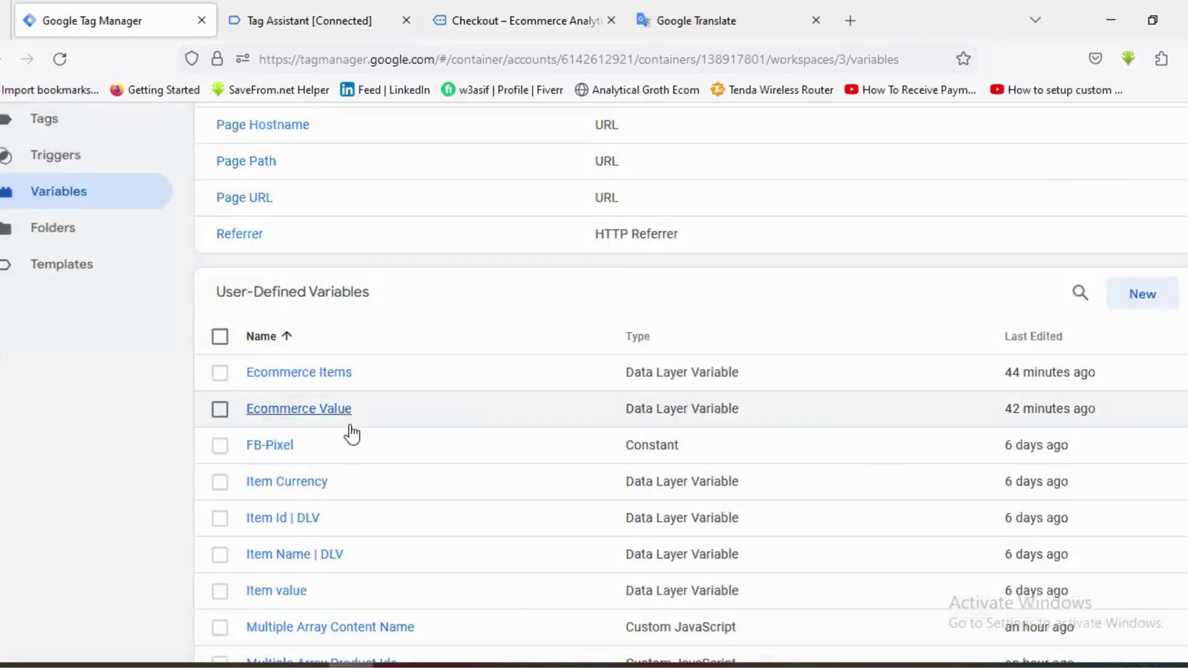
scroll(359, 433, "down", 2)
scroll(399, 451, "up", 2)
scroll(414, 473, "down", 2)
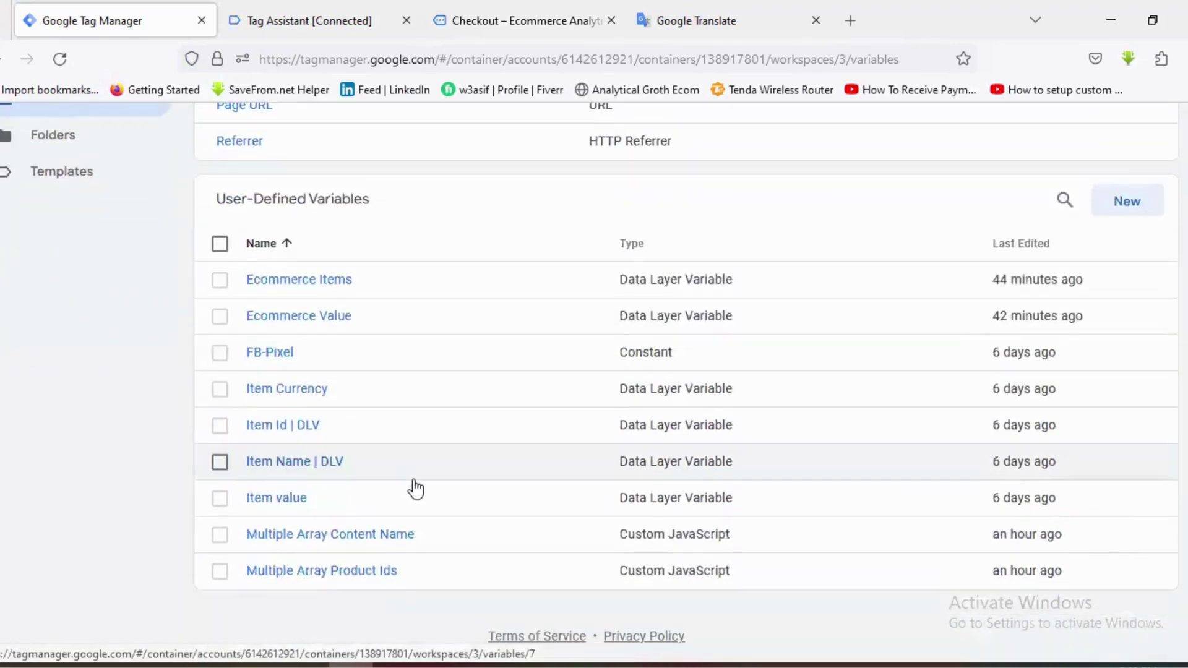
scroll(423, 499, "up", 3)
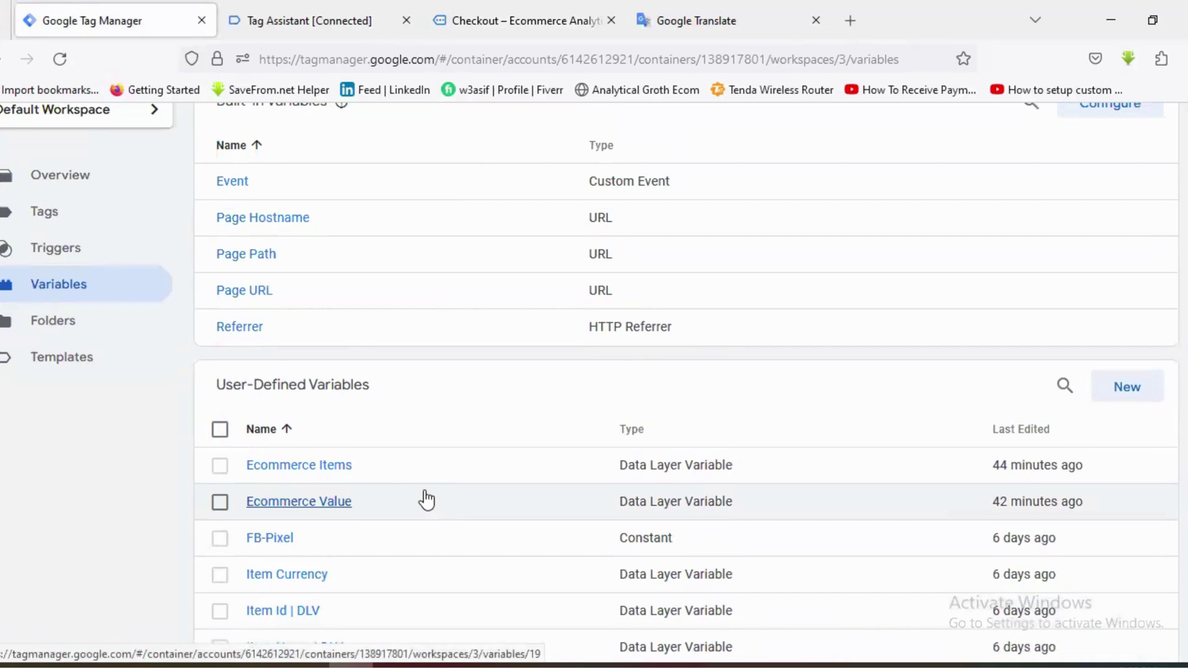
scroll(433, 511, "down", 1)
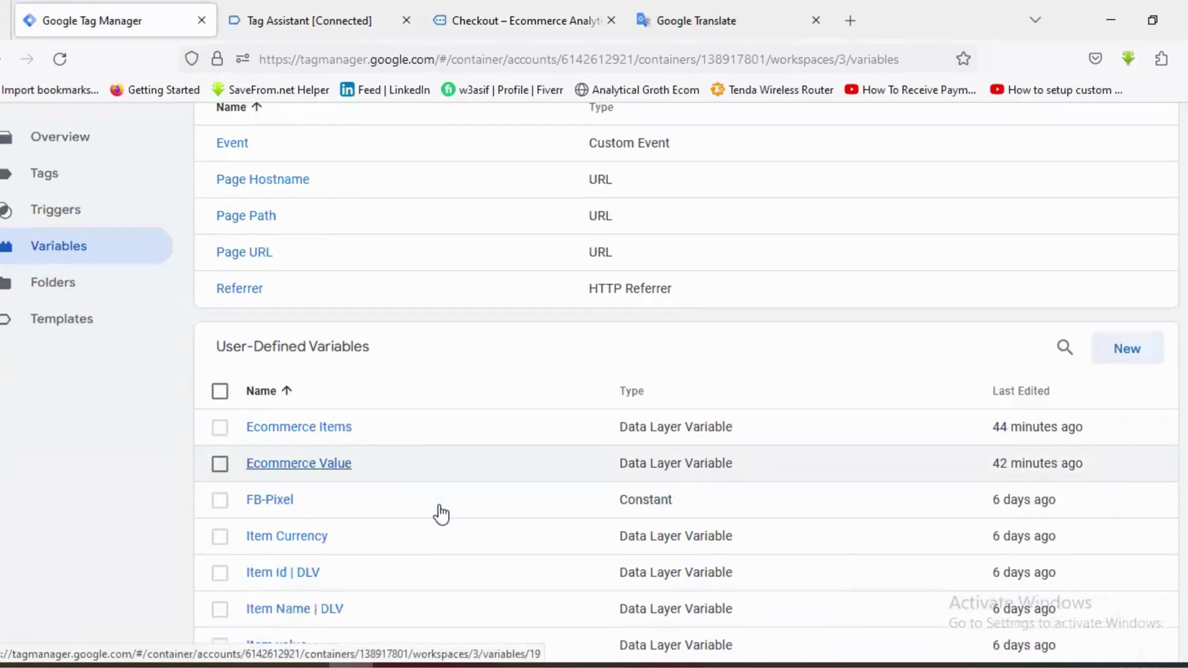
scroll(440, 523, "down", 3)
scroll(440, 526, "up", 6)
scroll(467, 542, "up", 1)
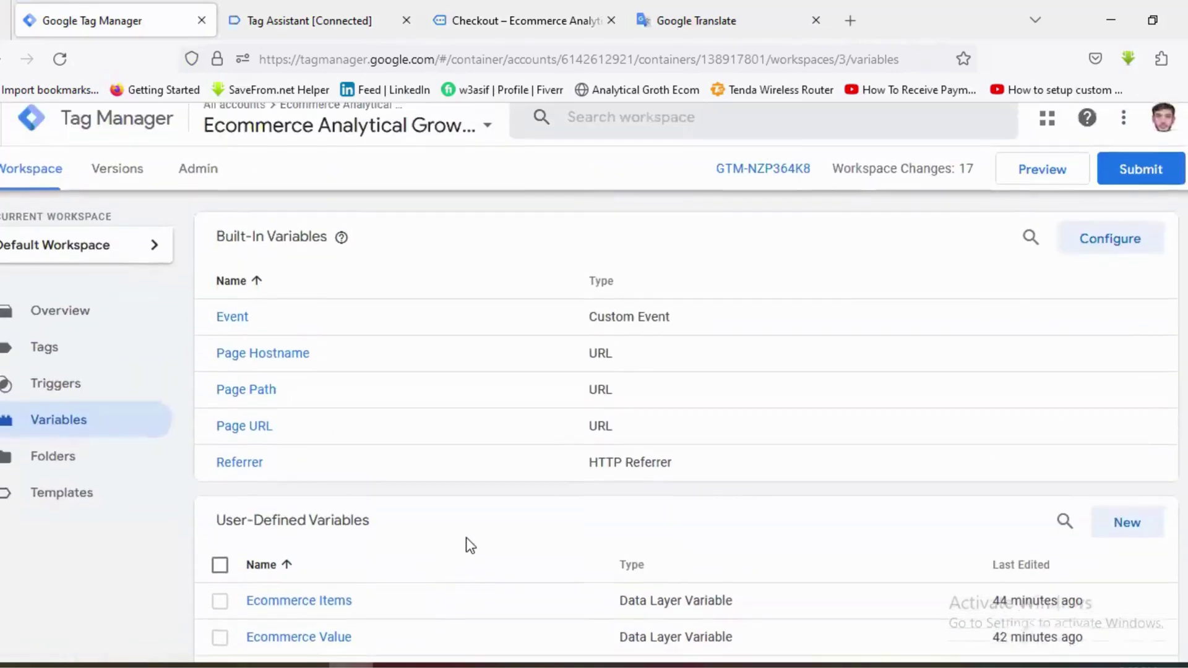
left_click(74, 407)
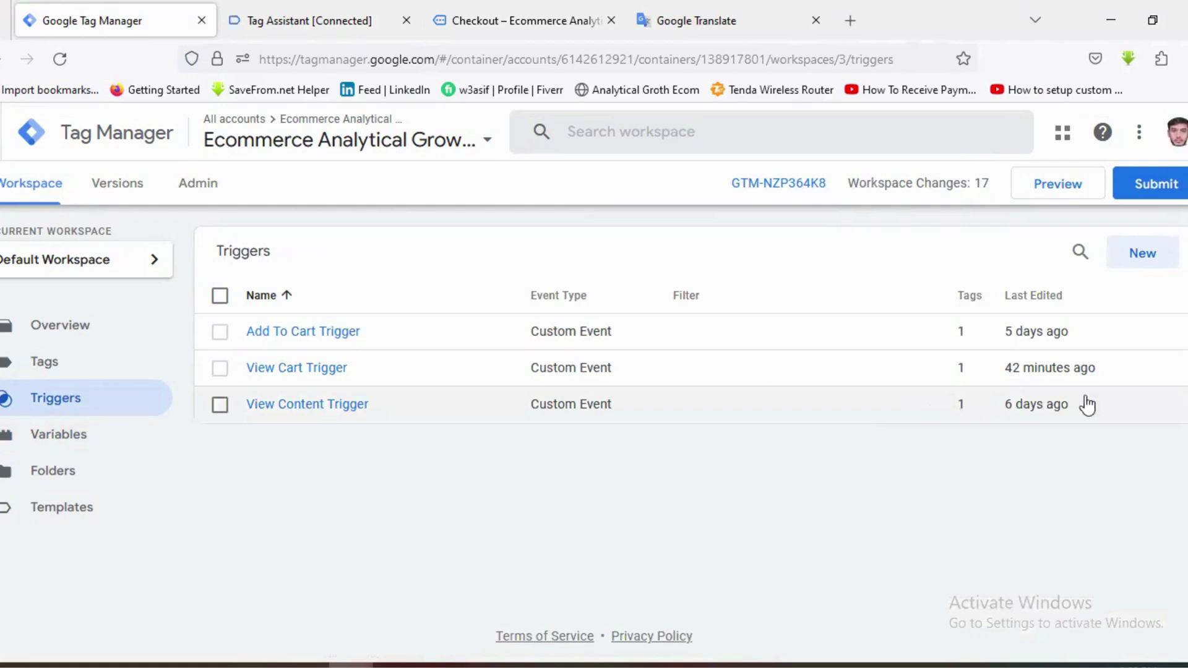
- Create a new trigger named 'Begin Checkout Trigger'
left_click(1145, 255)
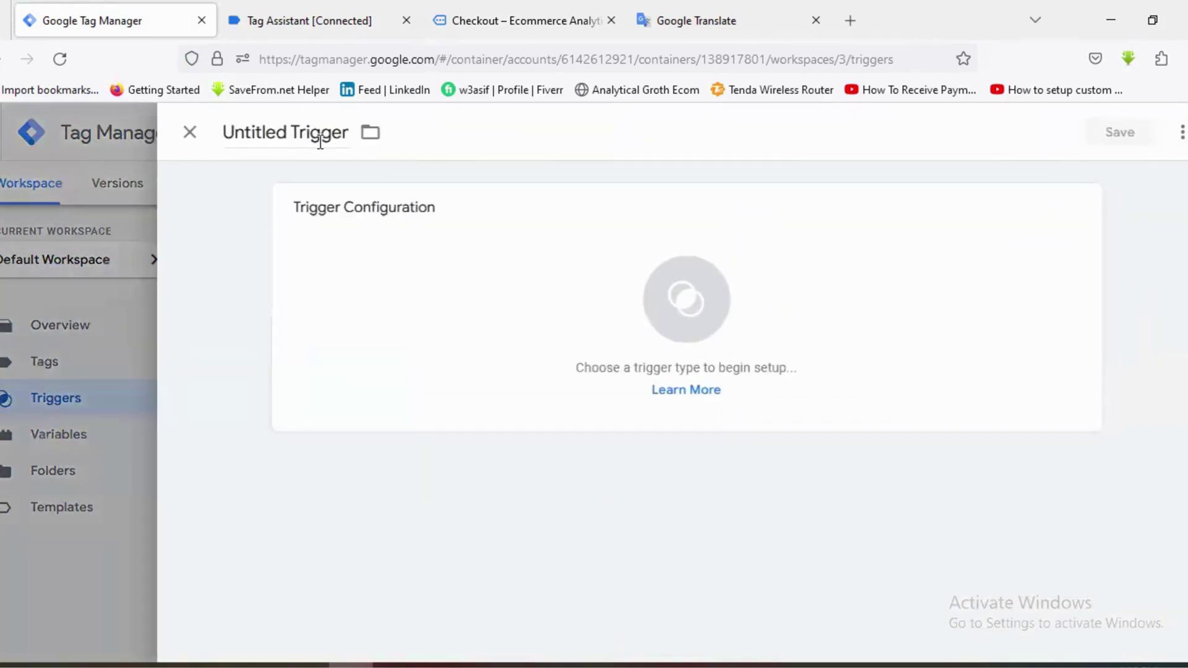
left_click(265, 134)
key("ctrl+a")
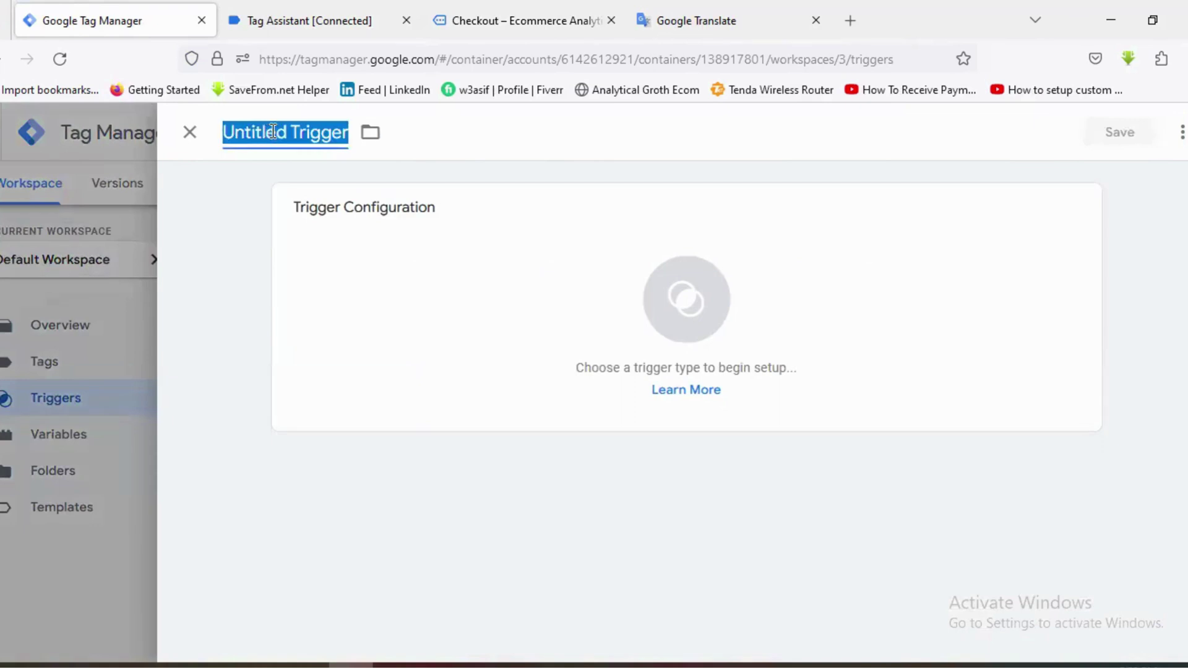
key("BackSpace")
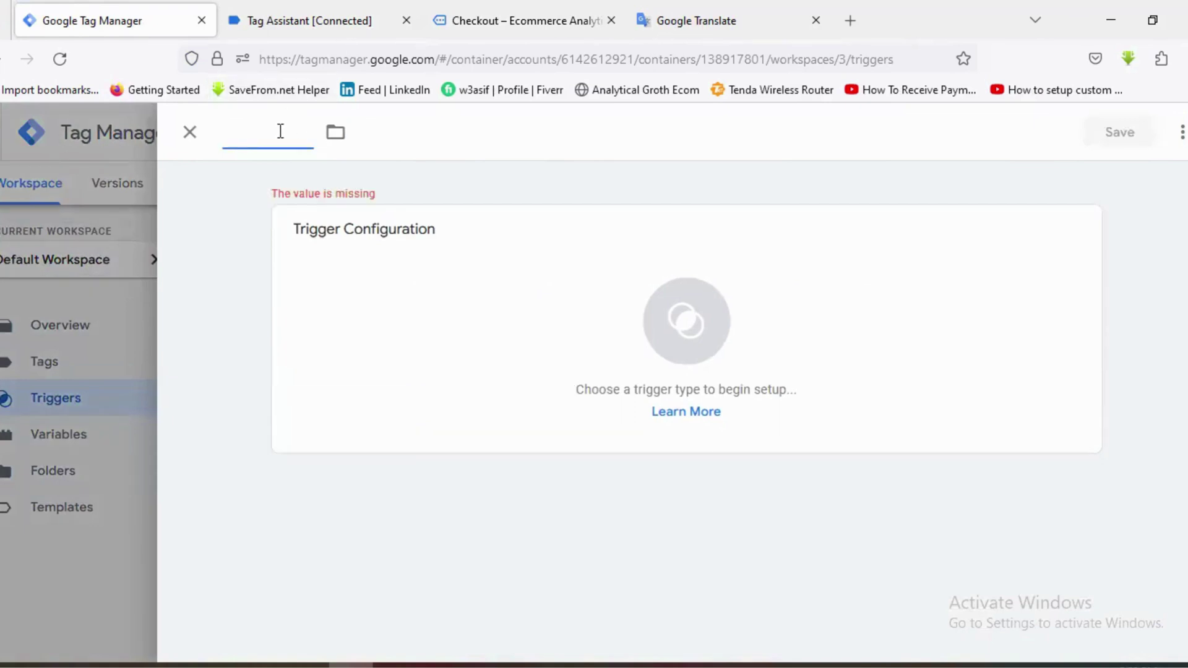
type("Begin Checkout")
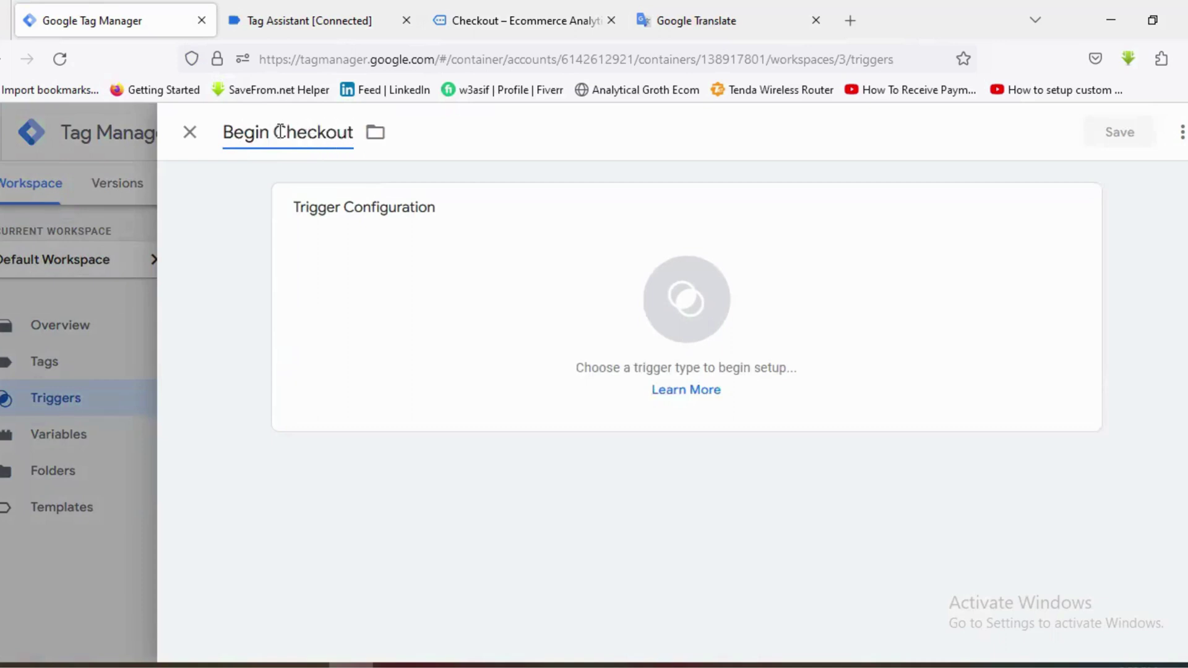
type(" Trigger")
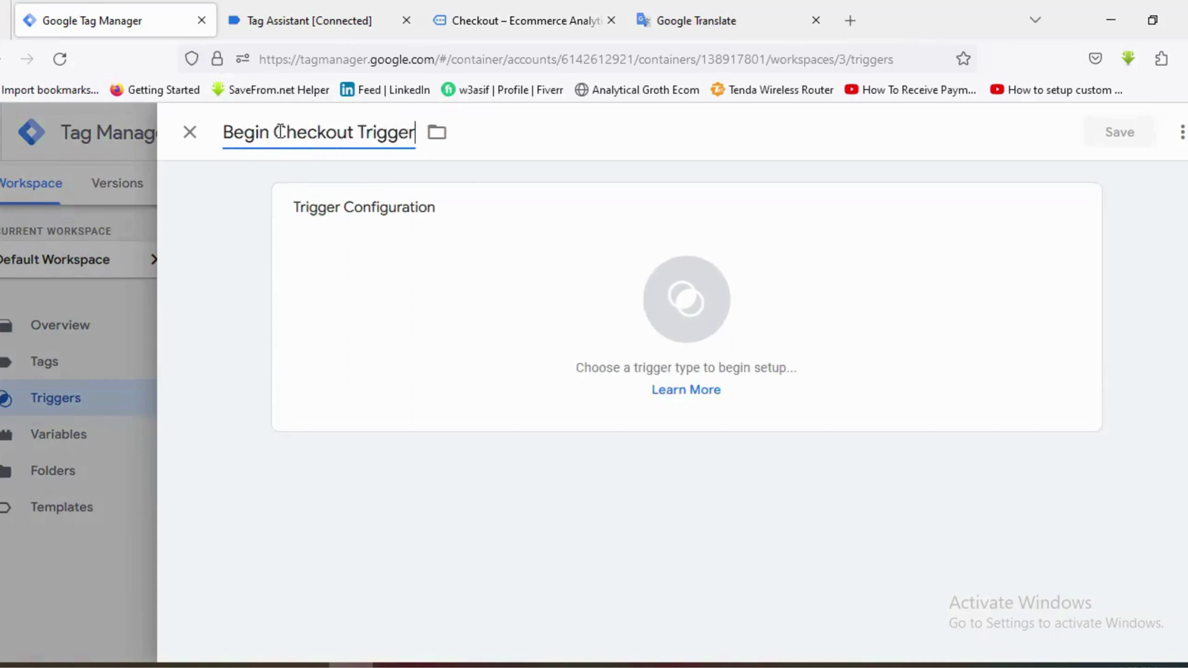
- Set its type to Custom Event, then go to Tag Assistant for the event name
left_click(673, 339)
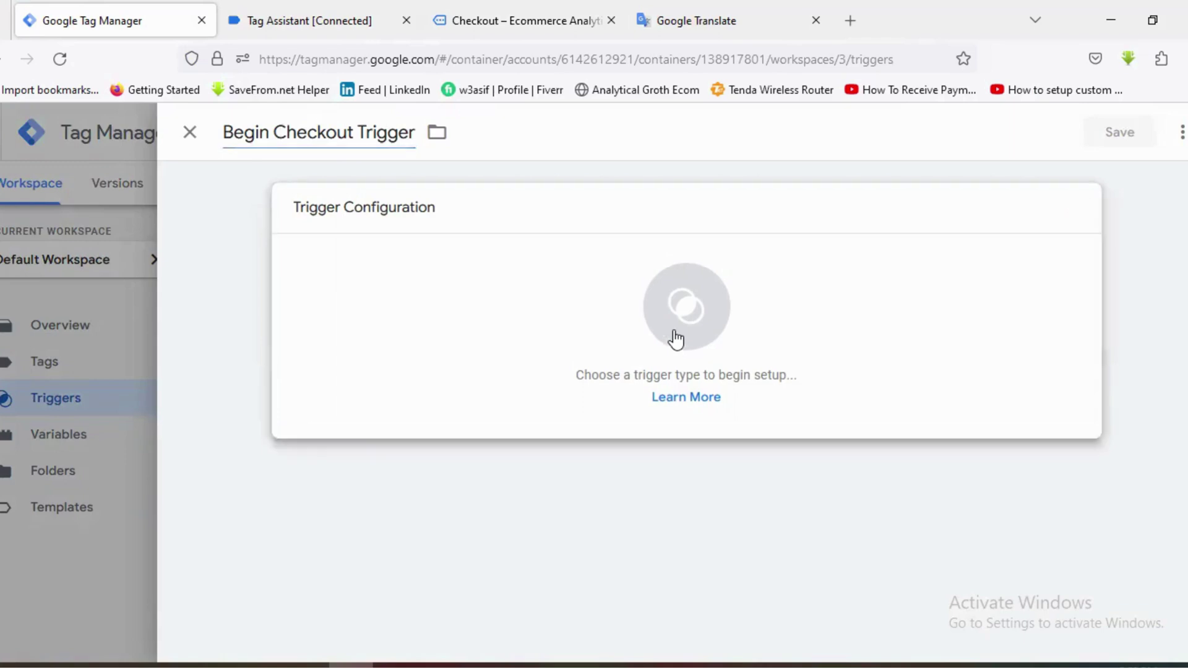
scroll(812, 427, "down", 8)
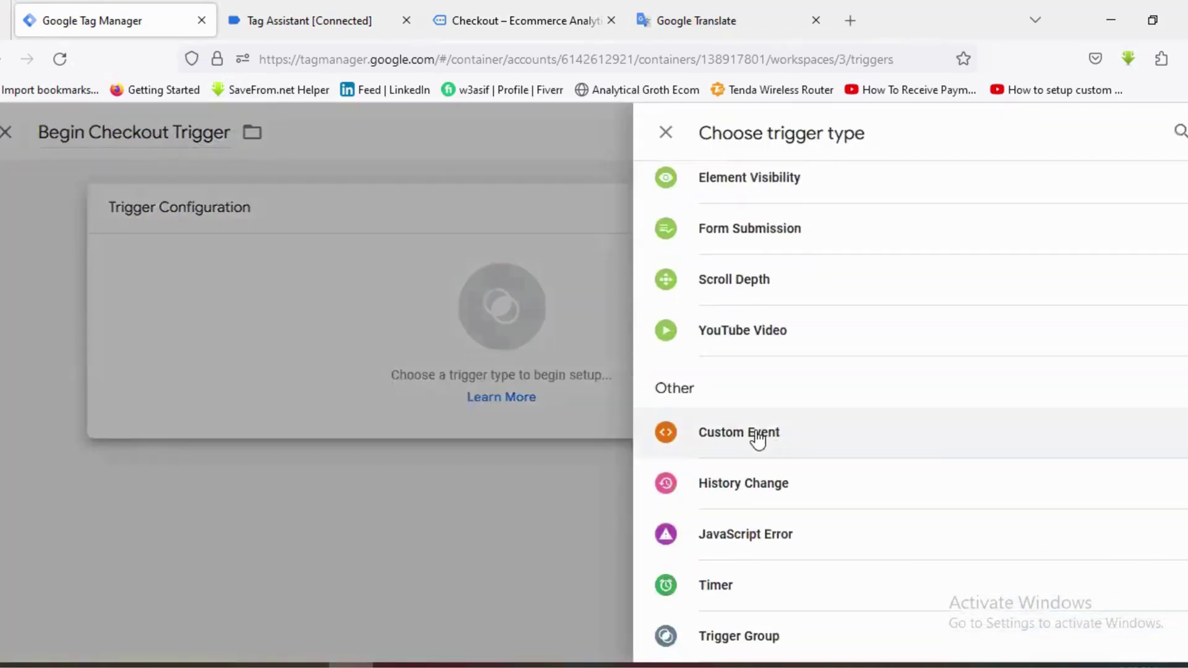
left_click(754, 432)
left_click(398, 397)
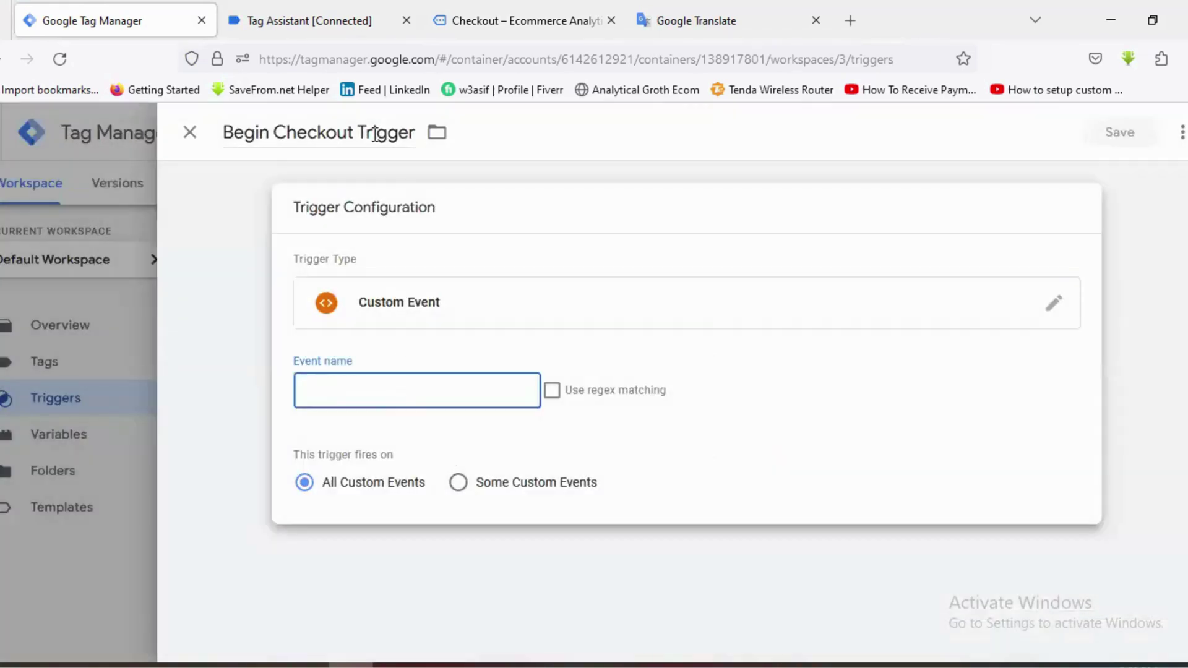
left_click(324, 28)
scroll(99, 377, "up", 2)
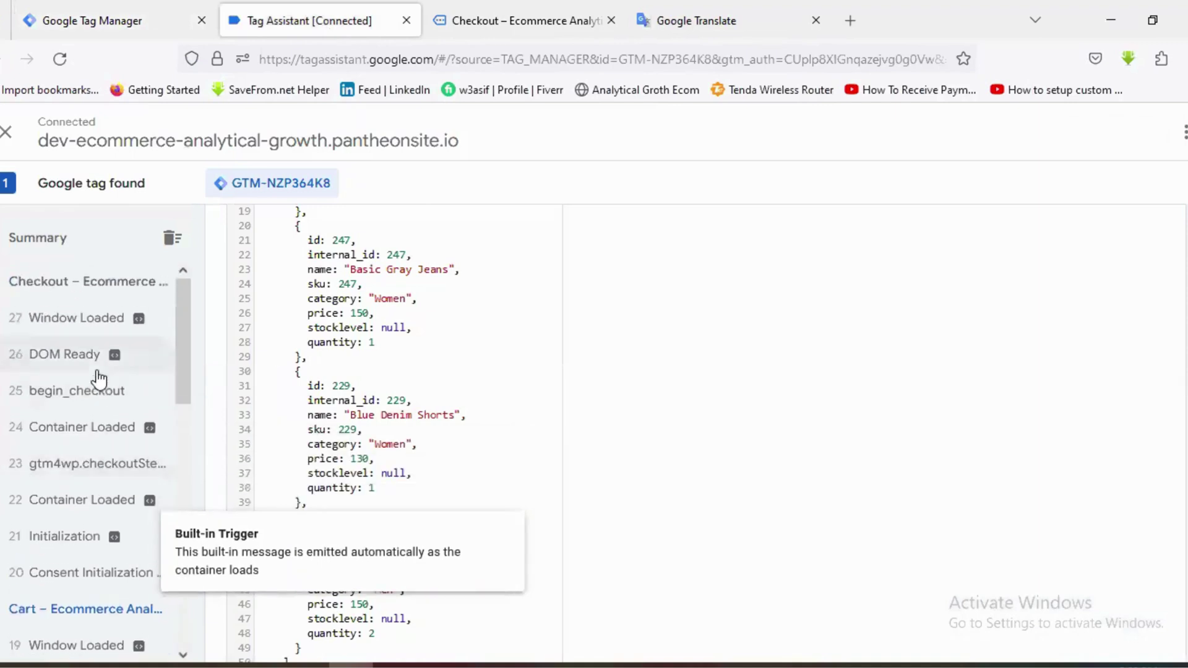
- Copy the begin_checkout event name from its Data Layer and return to the trigger editor
left_click(99, 396)
scroll(375, 396, "up", 5)
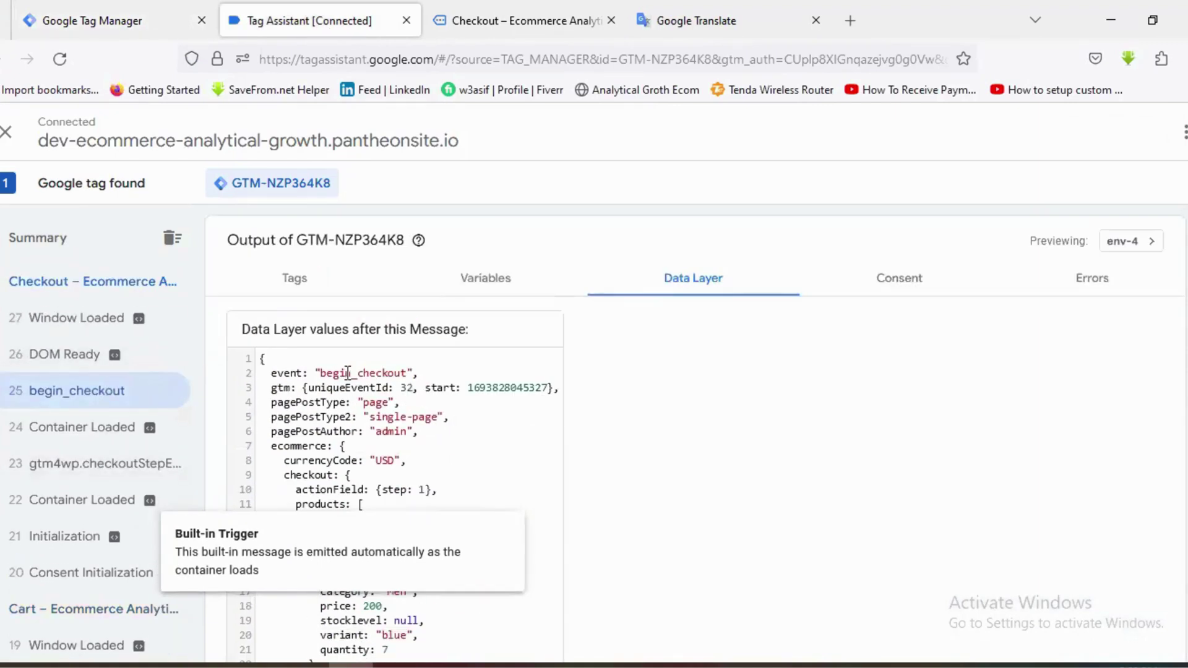
double_click(348, 372)
right_click(348, 372)
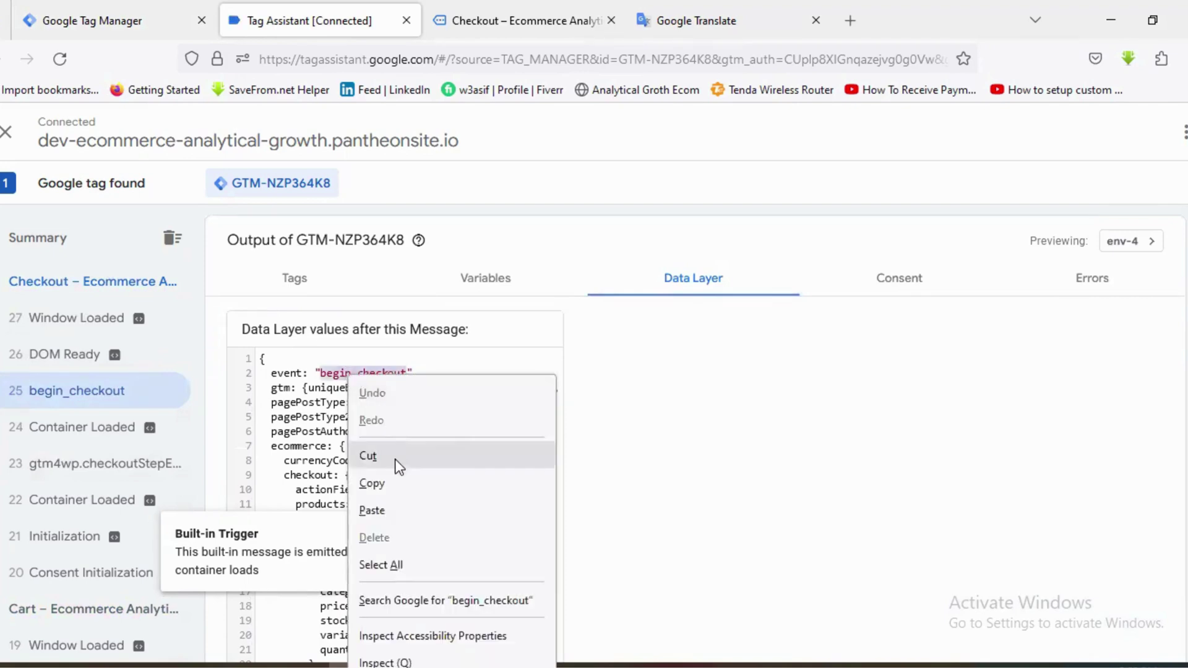
left_click(396, 487)
left_click(94, 21)
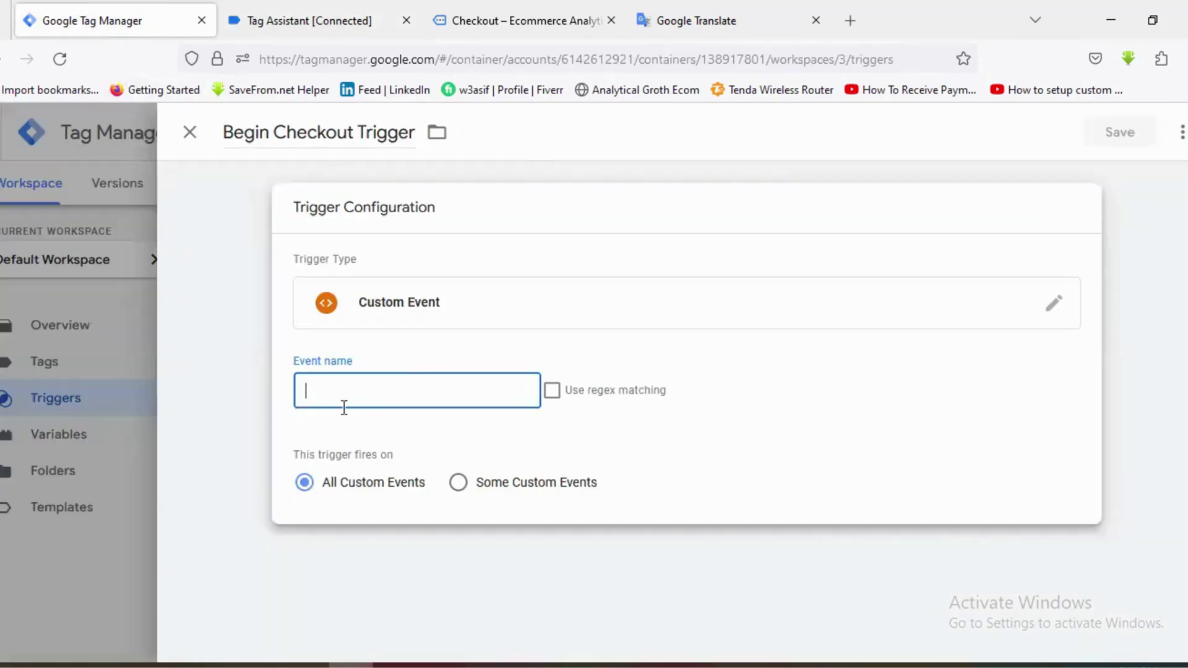
- Save the Begin Checkout Trigger with event name begin_checkout and go to the Tags list
left_click(335, 386)
key("ctrl+v")
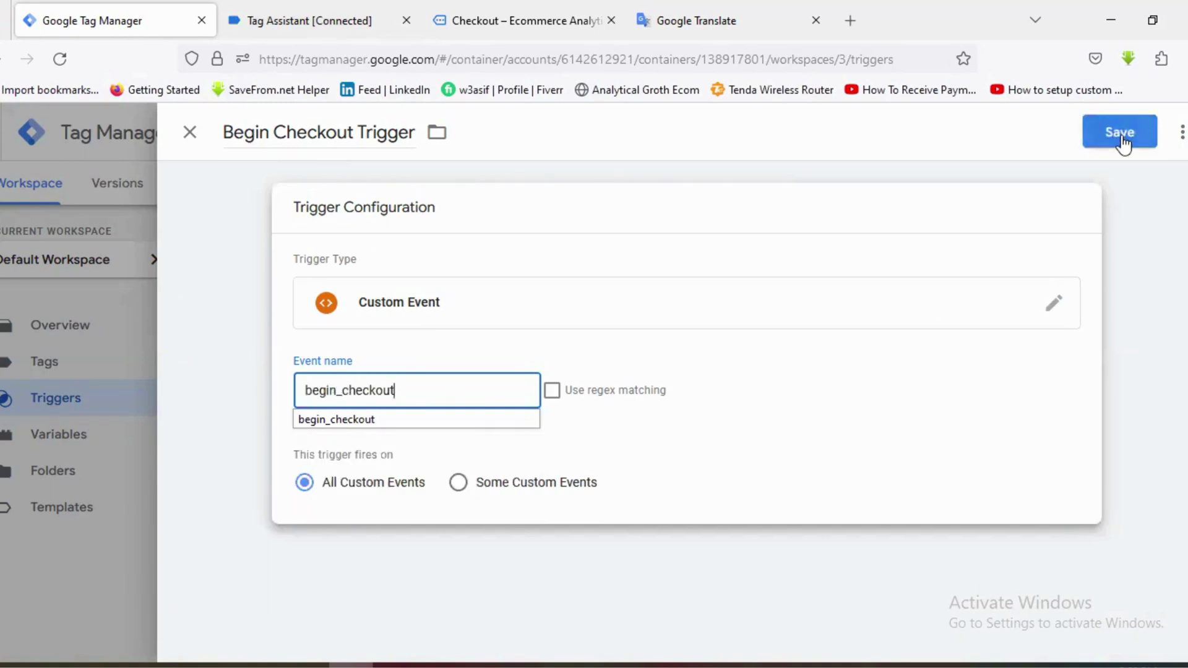
left_click(1122, 135)
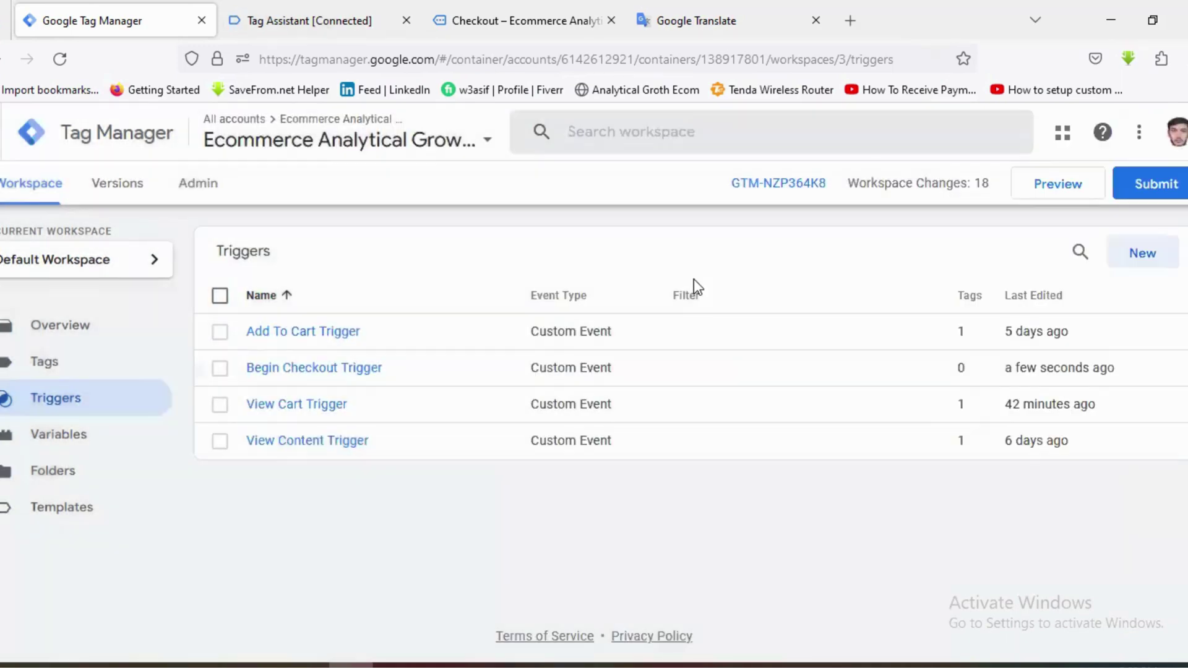
left_click(50, 372)
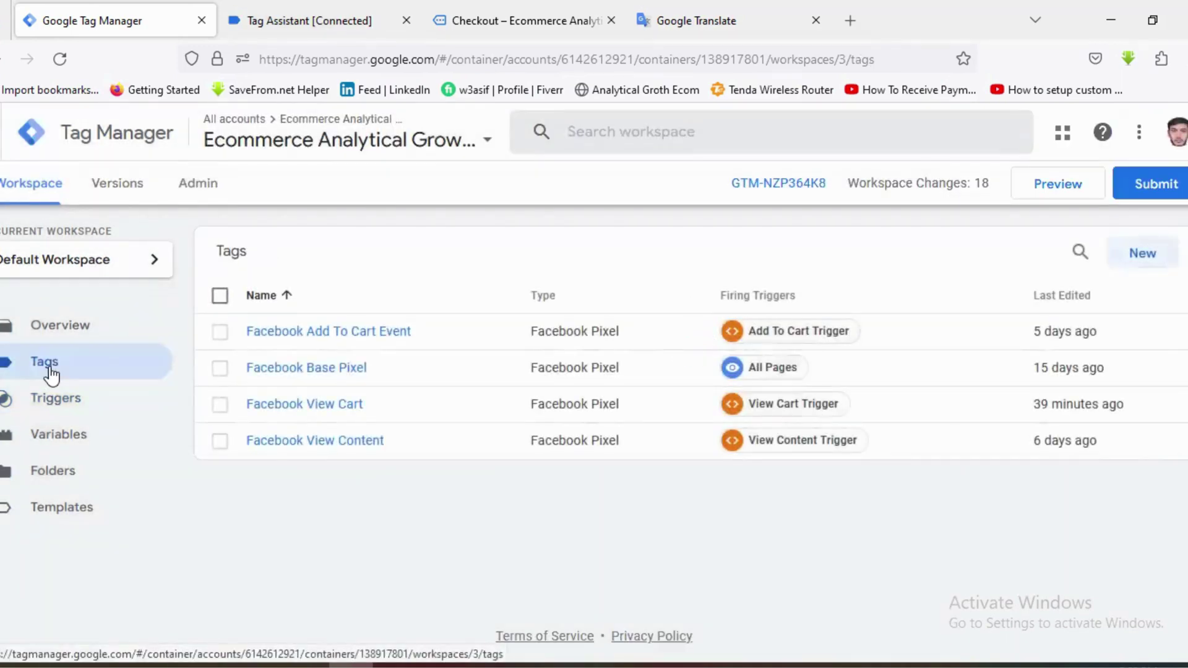
- Create a new tag named 'Facebook Begin Checkout Tag'
left_click(1157, 267)
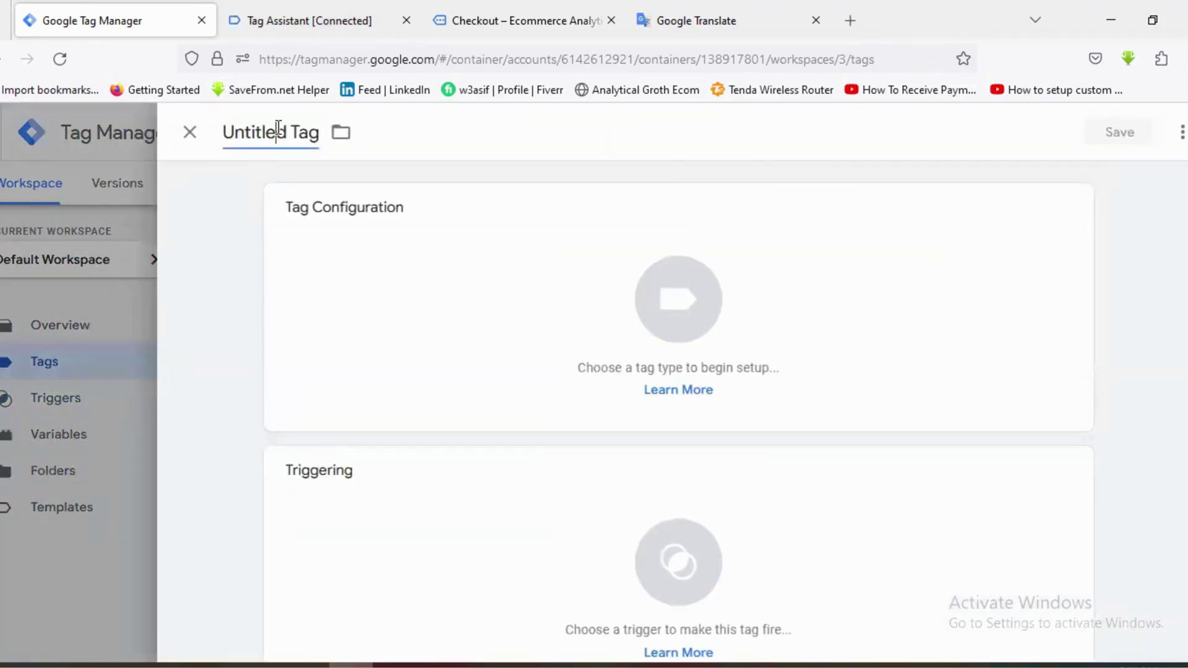
left_click(278, 127)
key("BackSpace")
type("Fac")
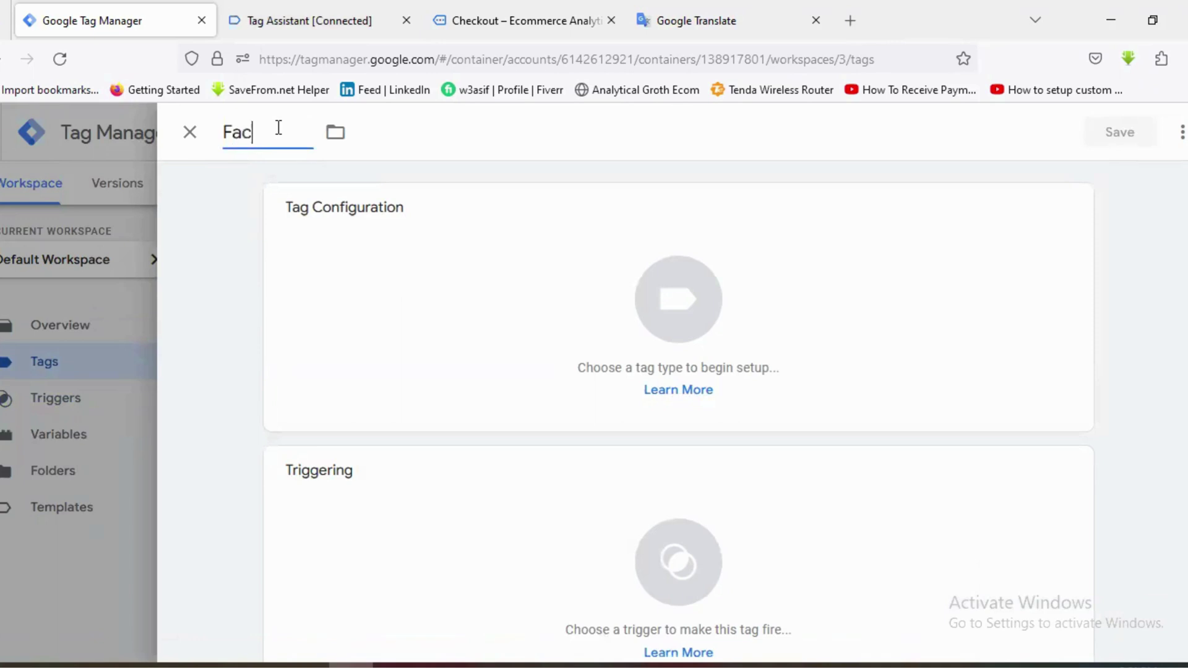
type("ebook Begin Checkout")
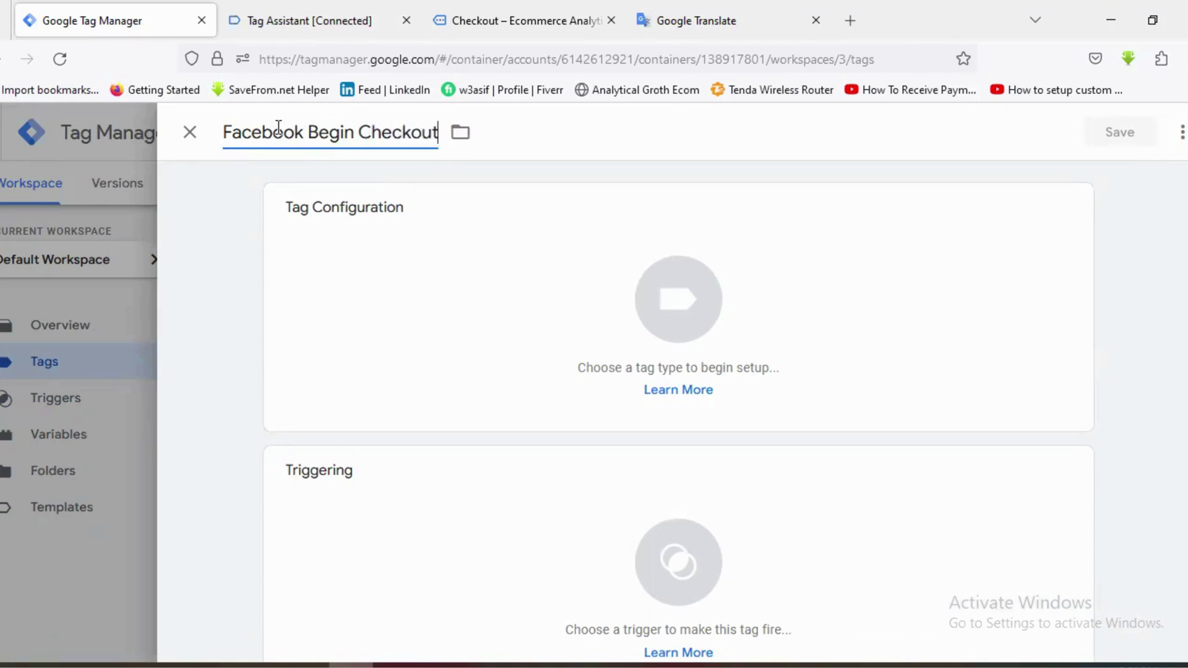
type(" Tag")
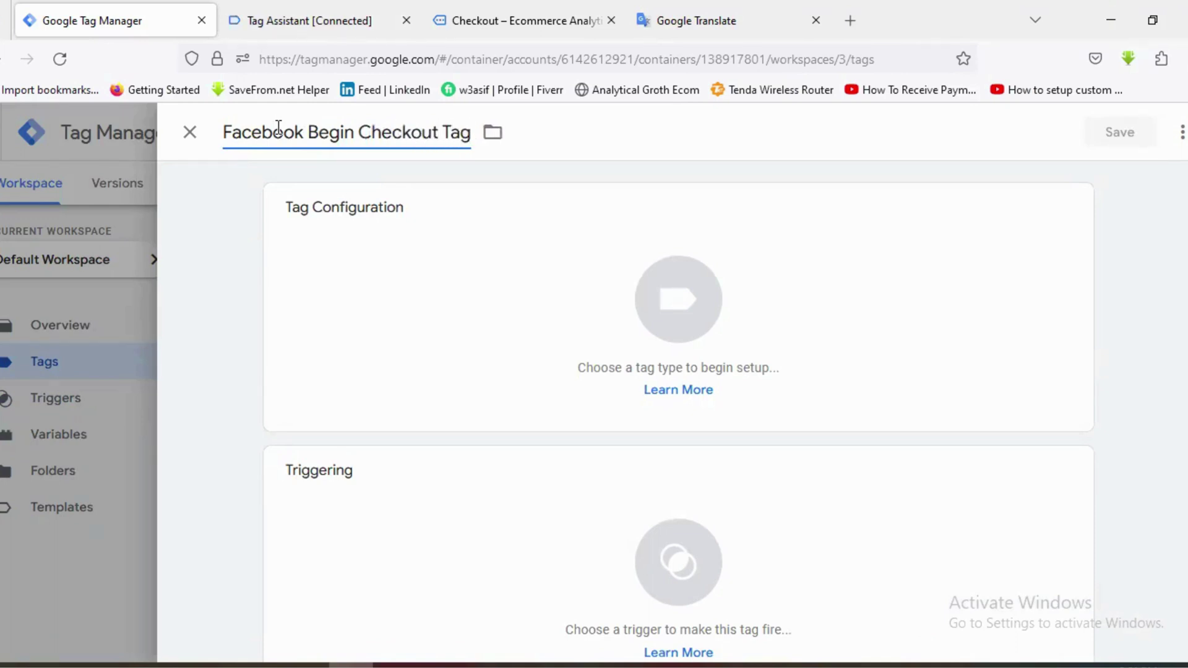
- Make it a Facebook Pixel tag using the {{FB-Pixel}} variable as Pixel ID
left_click(665, 317)
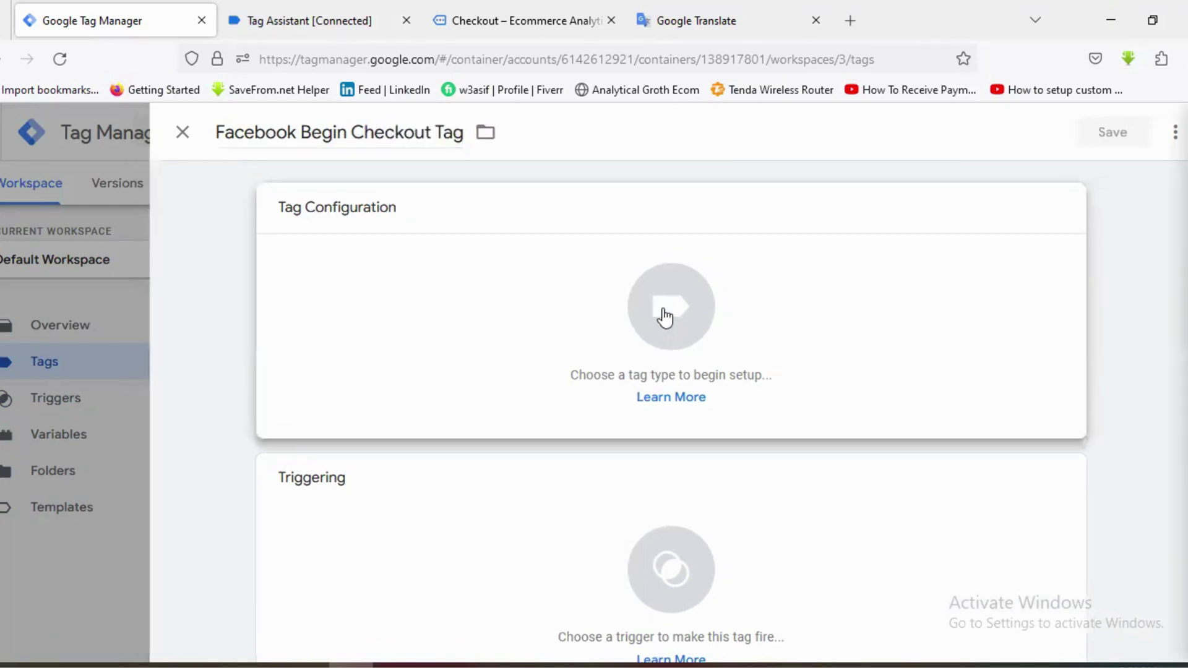
scroll(784, 440, "down", 3)
scroll(784, 440, "down", 3)
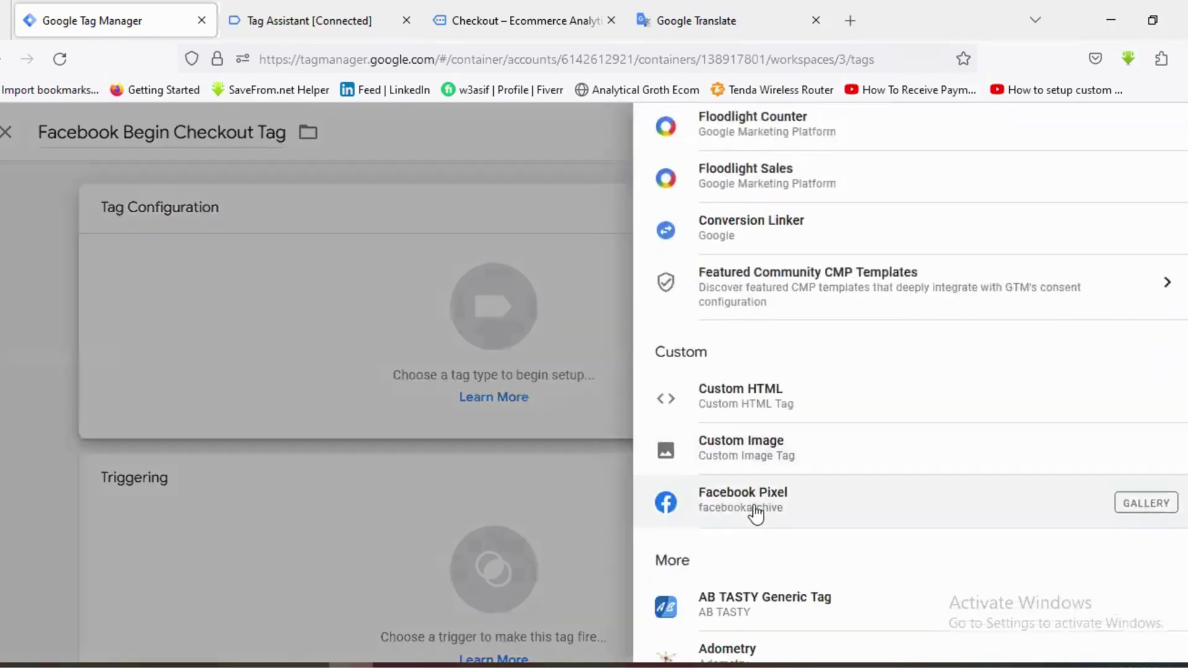
left_click(753, 504)
left_click(377, 434)
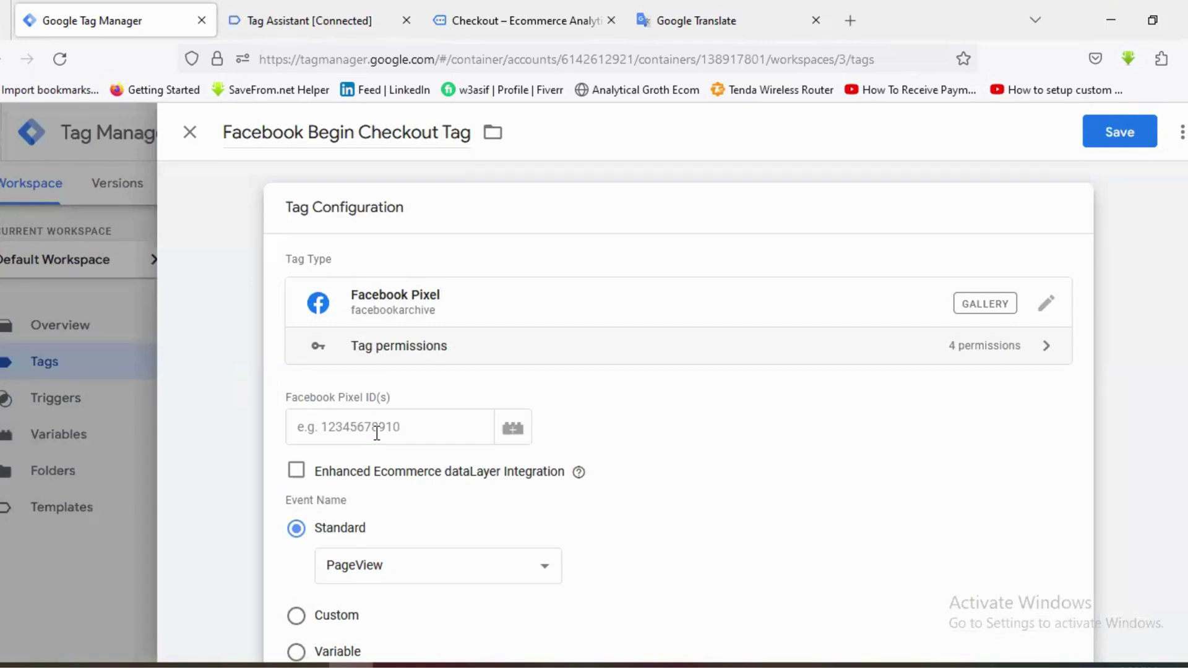
left_click(513, 428)
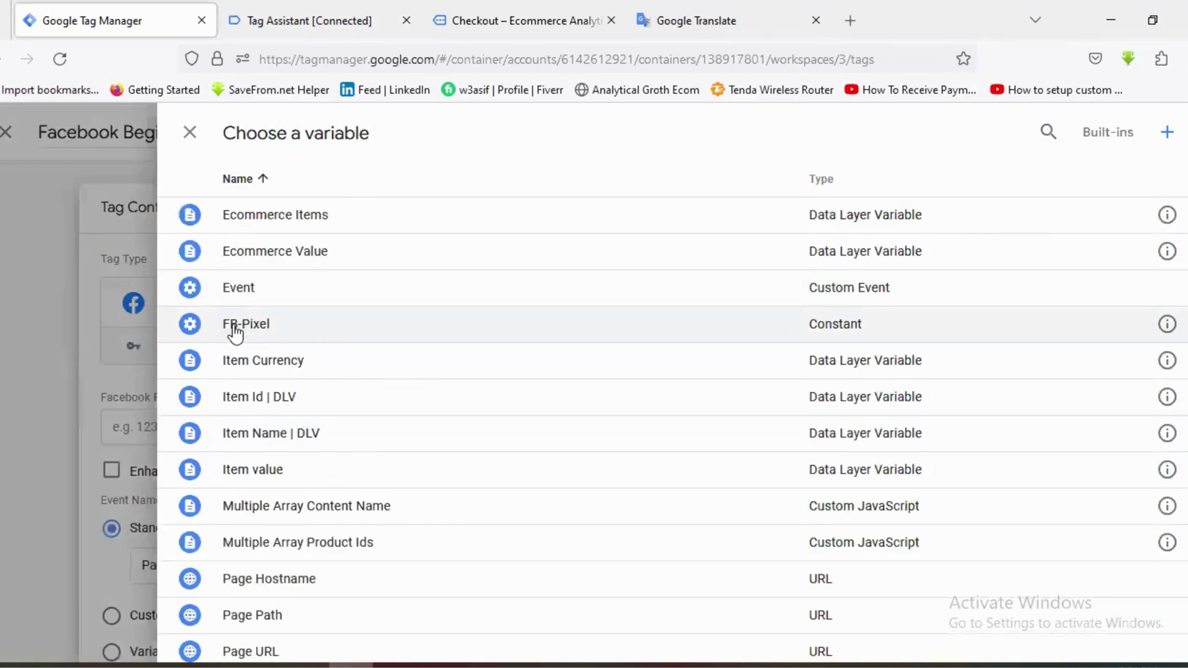
left_click(265, 329)
- Set the standard event to InitiateCheckout and expand Object Properties
scroll(440, 378, "down", 3)
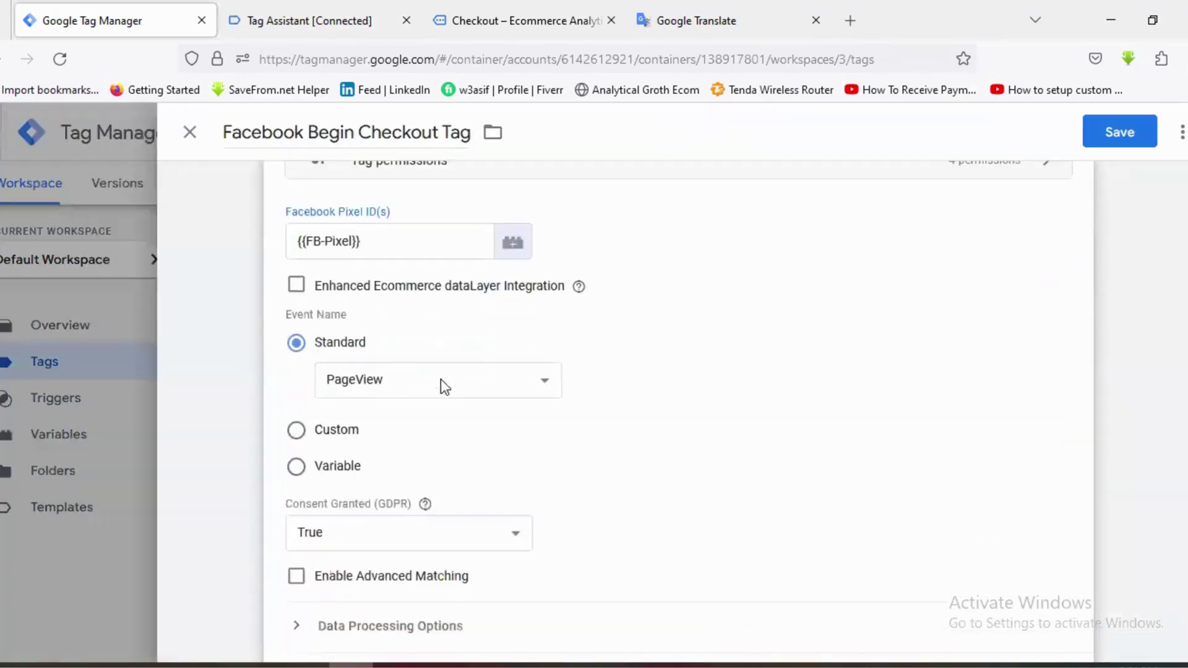
left_click(413, 371)
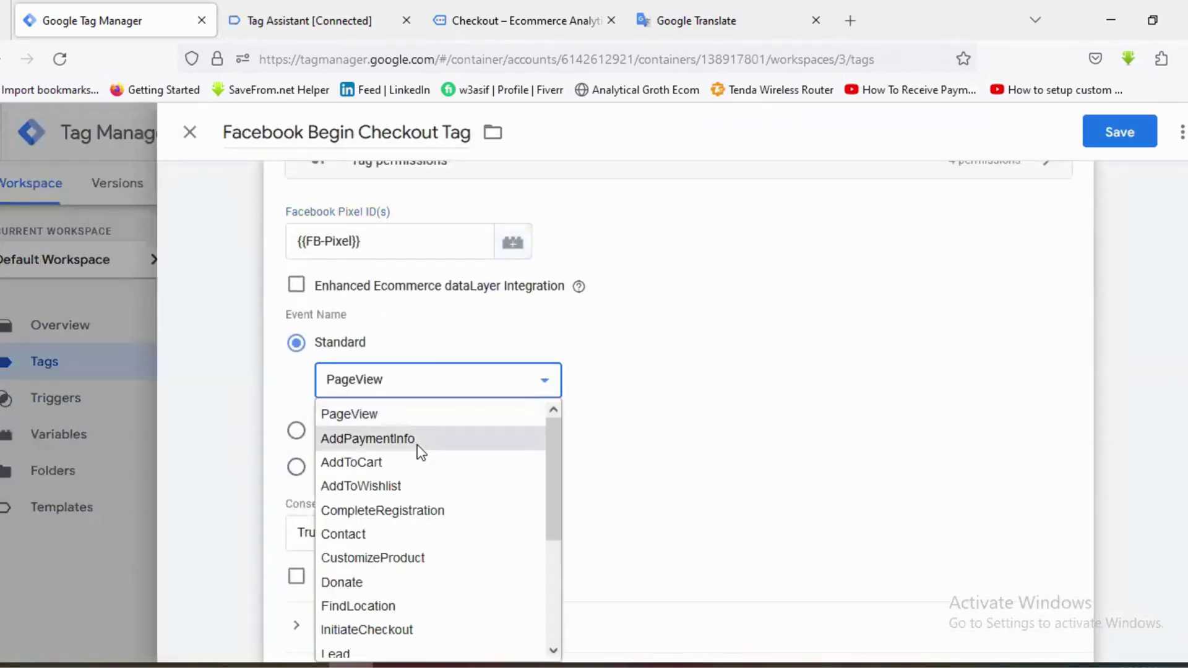
scroll(419, 477, "down", 2)
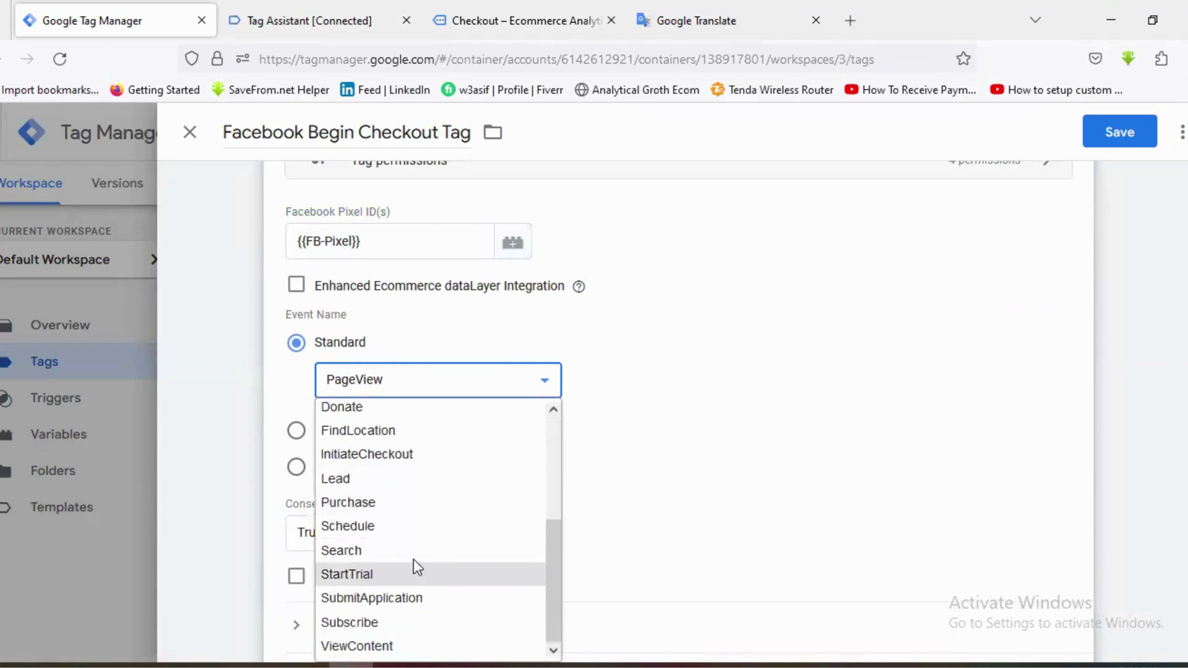
left_click(379, 461)
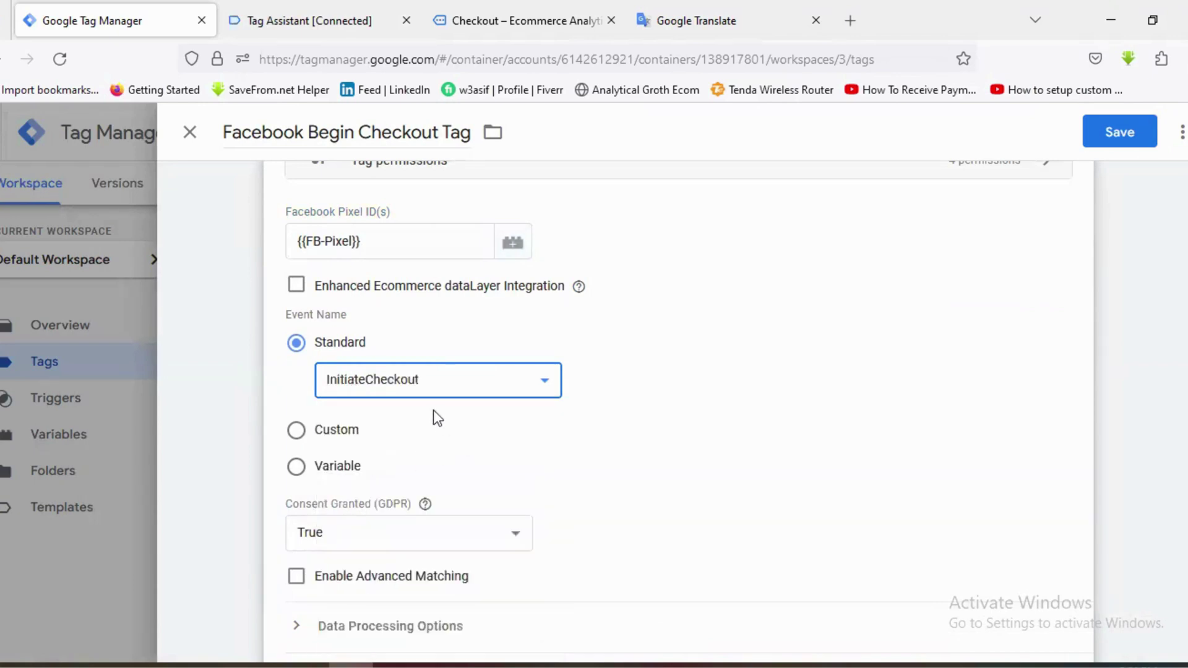
scroll(444, 407, "down", 5)
left_click(375, 416)
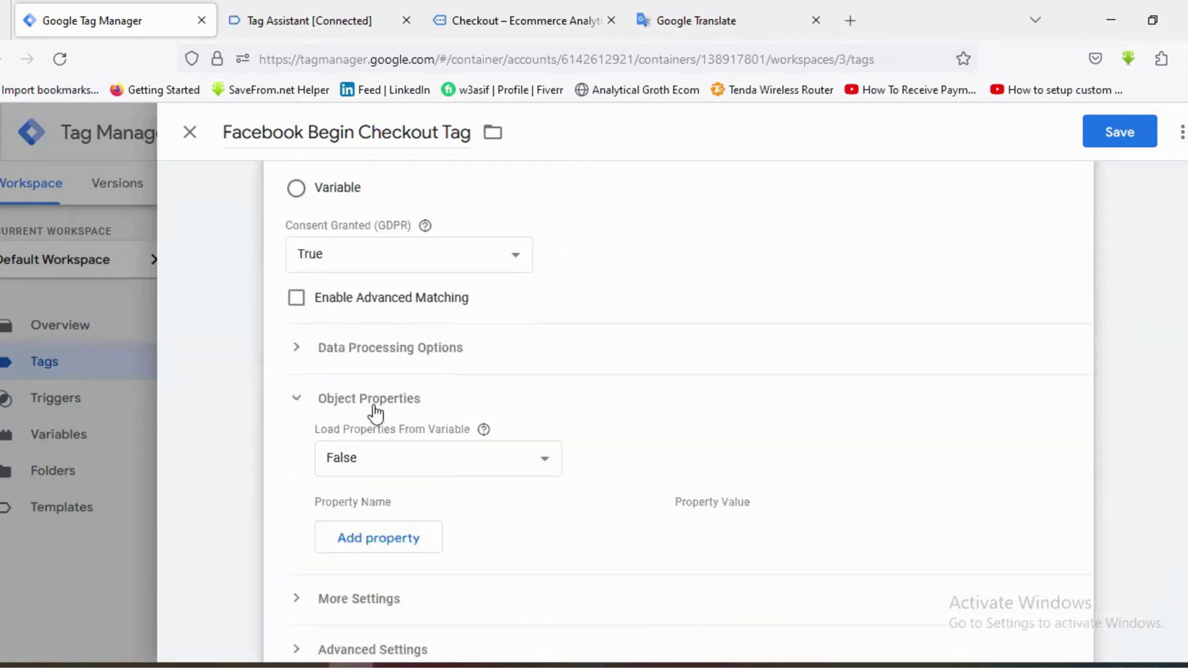
- Add six empty Object Properties rows to the tag
scroll(374, 414, "down", 2)
left_click(393, 457)
scroll(404, 447, "down", 2)
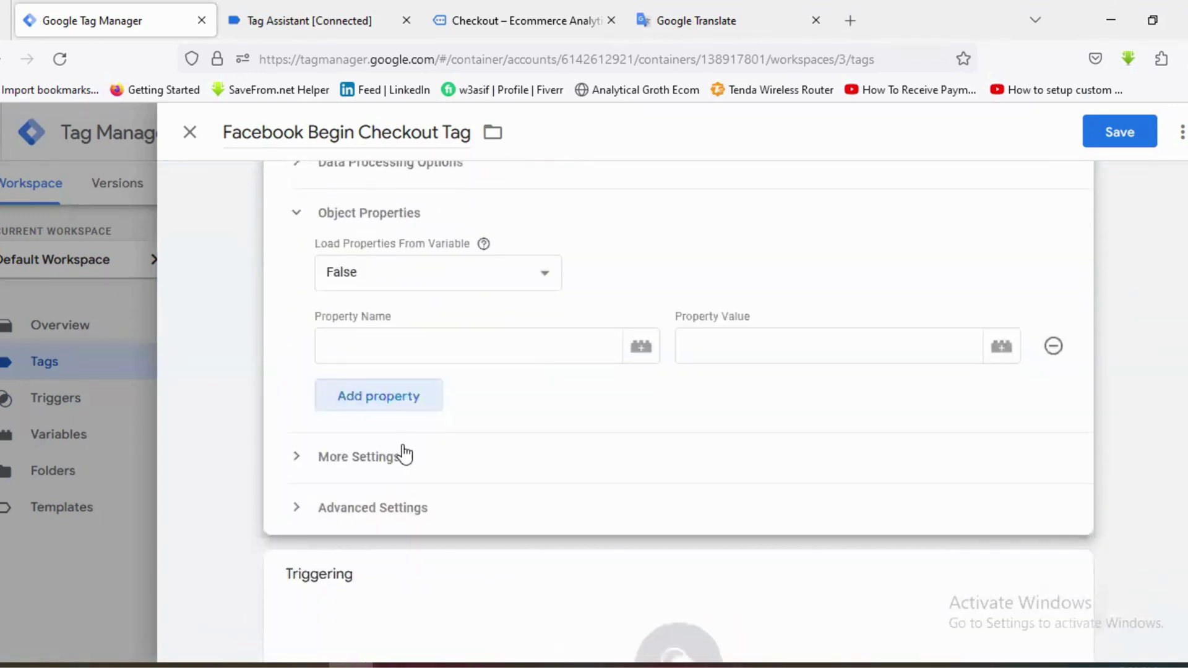
left_click(384, 401)
left_click(411, 444)
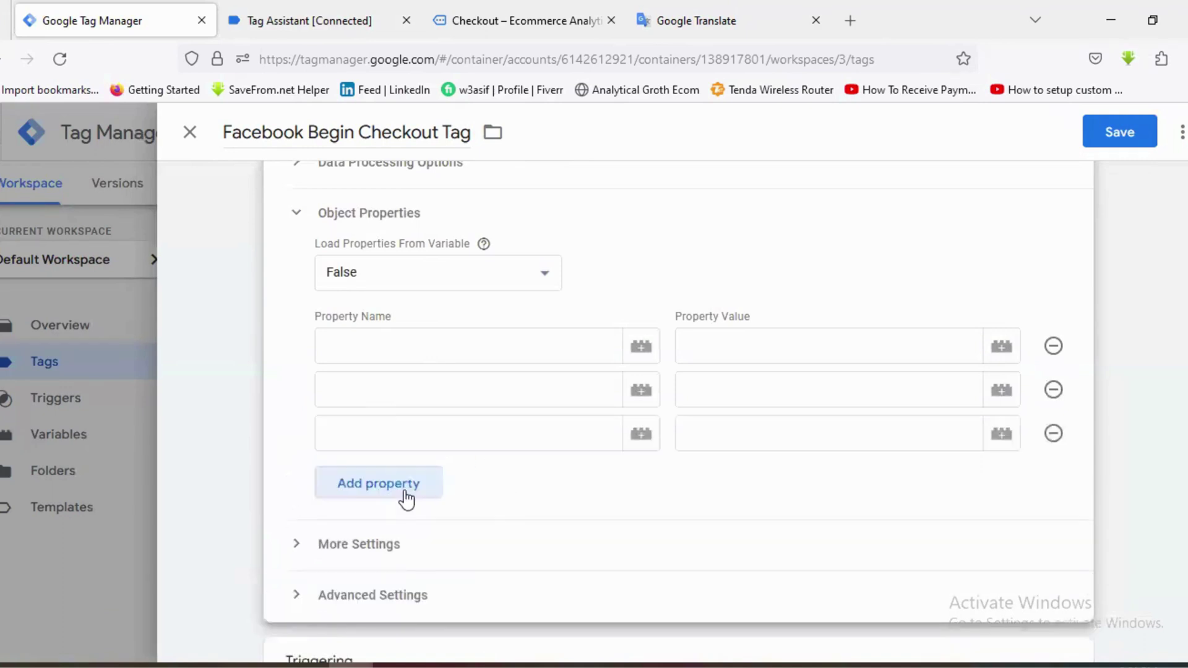
left_click(406, 492)
left_click(421, 532)
left_click(408, 579)
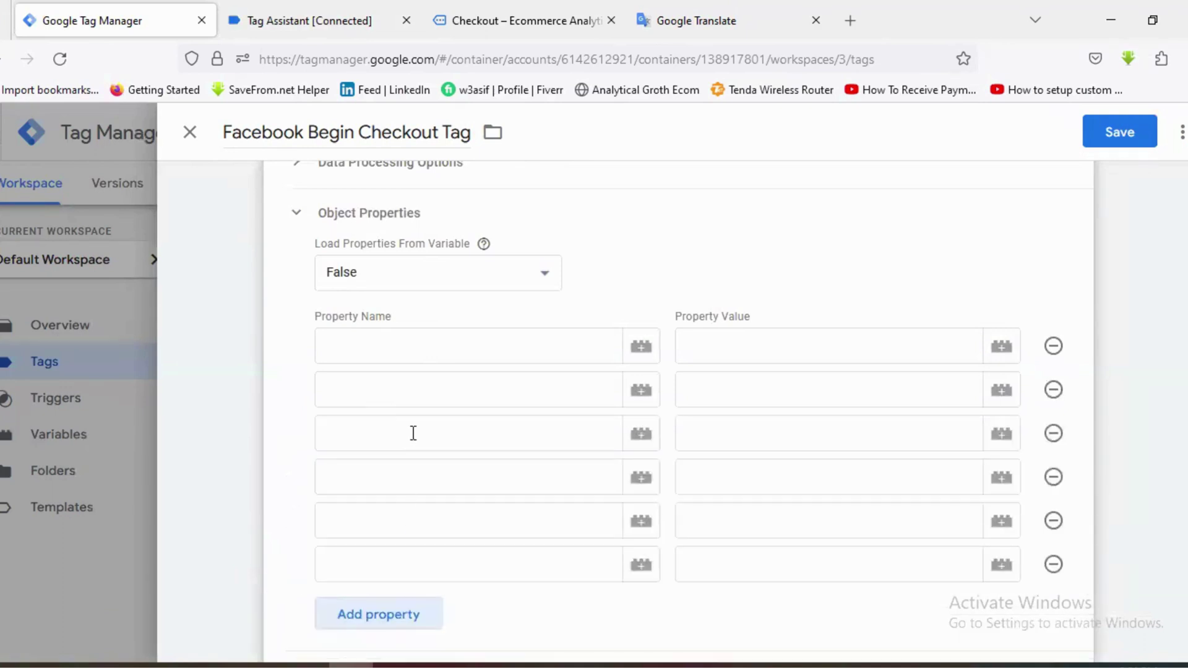
scroll(411, 429, "up", 2)
- Name the first two properties event_name and content_type, copied from the Google Translate notes
left_click(691, 25)
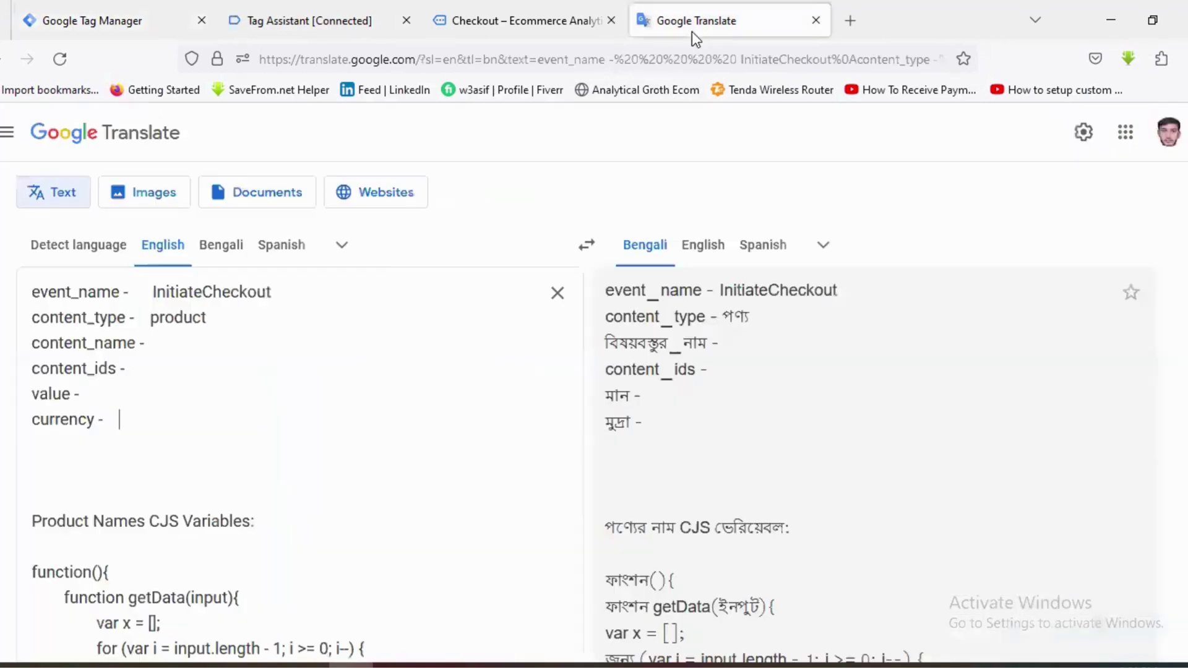
double_click(91, 291)
key("ctrl+c")
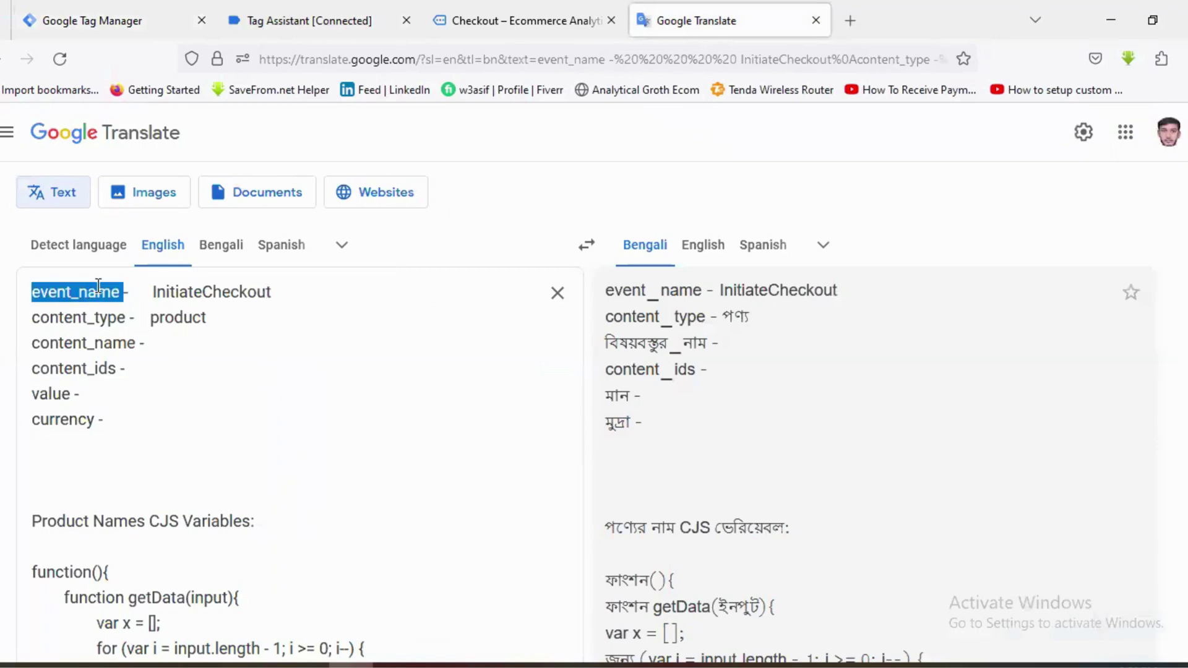
left_click(124, 9)
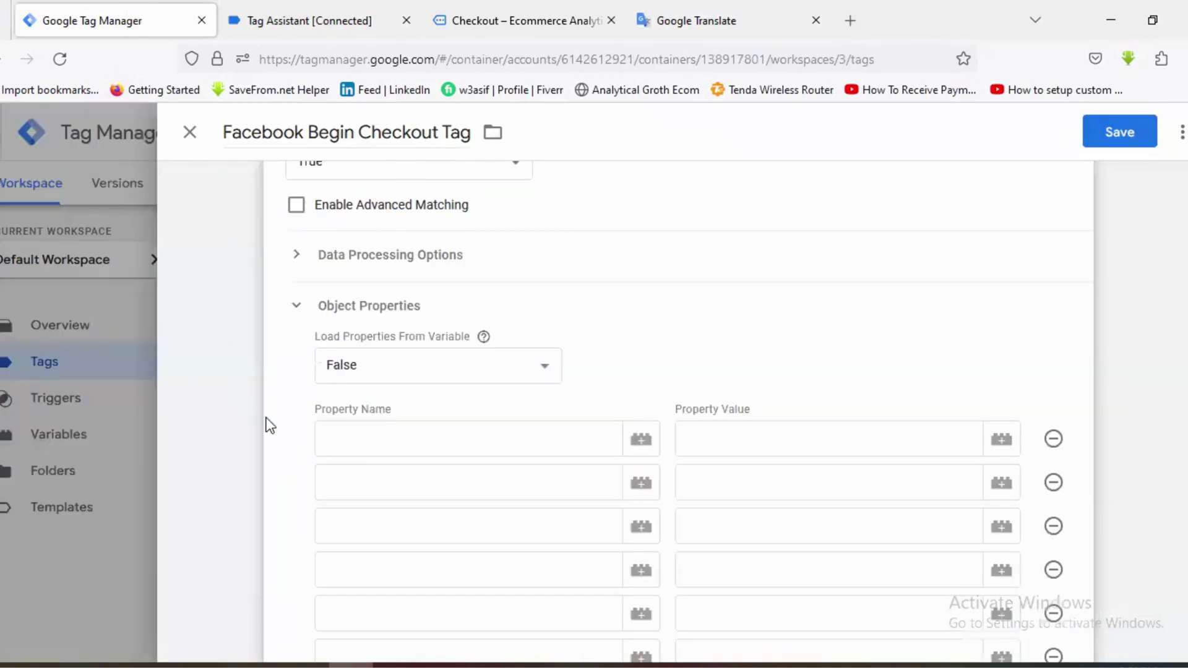
left_click(362, 447)
key("ctrl+v")
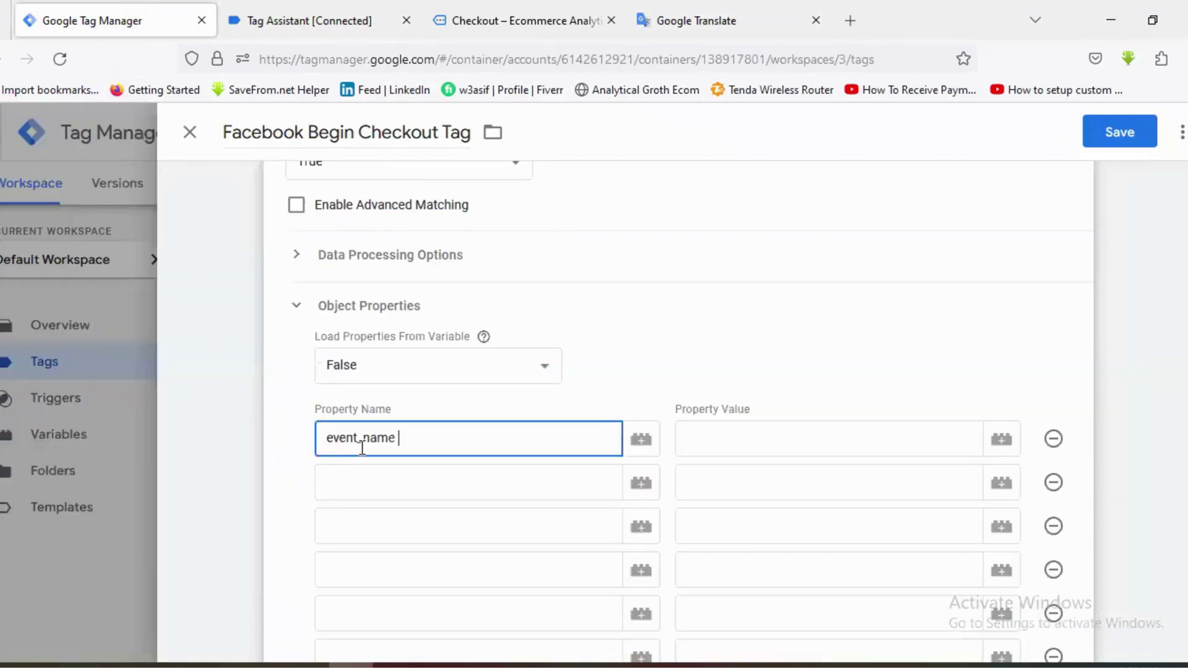
left_click(362, 488)
left_click(684, 19)
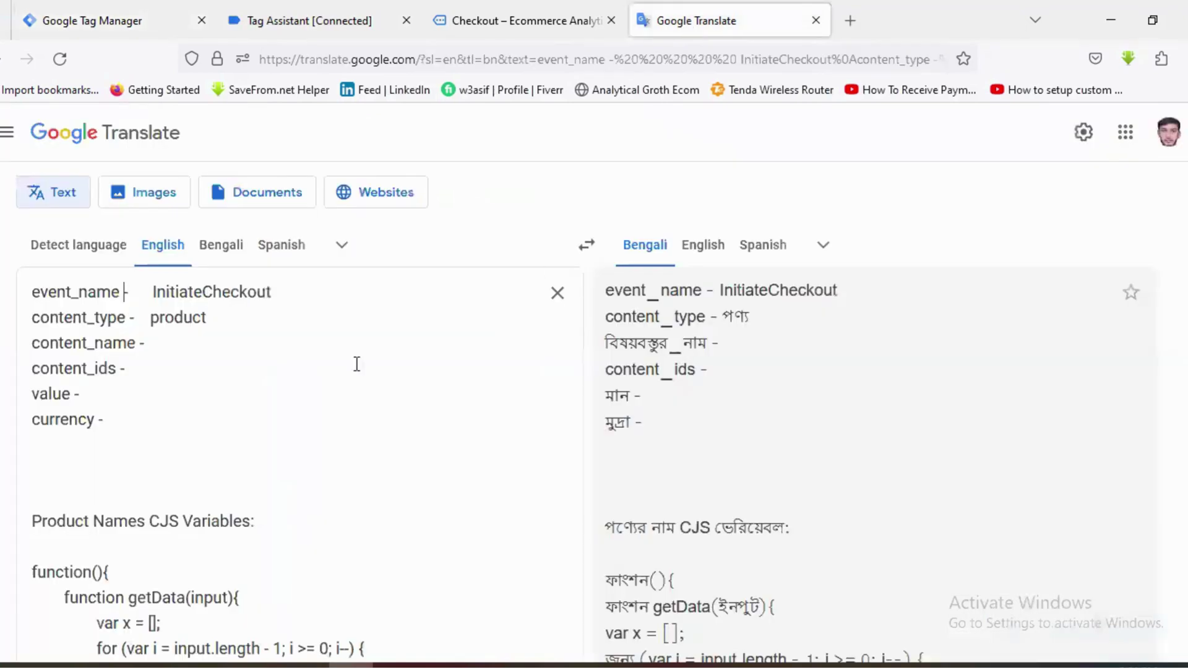
double_click(49, 323)
key("ctrl+c")
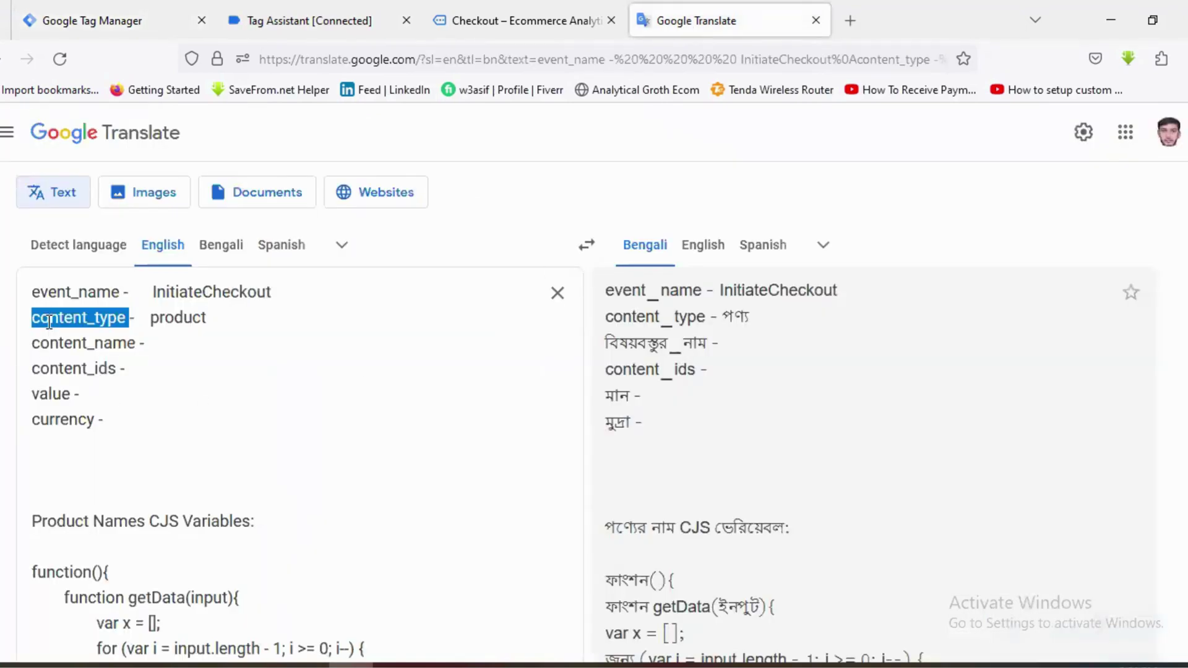
left_click(293, 27)
left_click(90, 14)
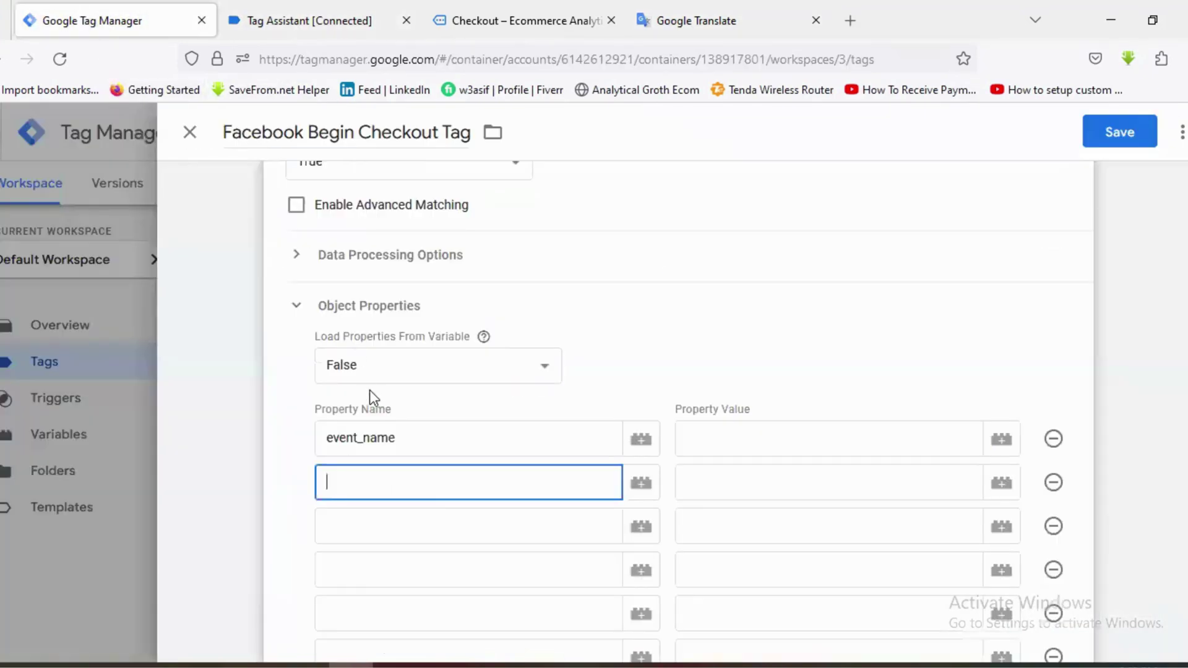
key("ctrl+v")
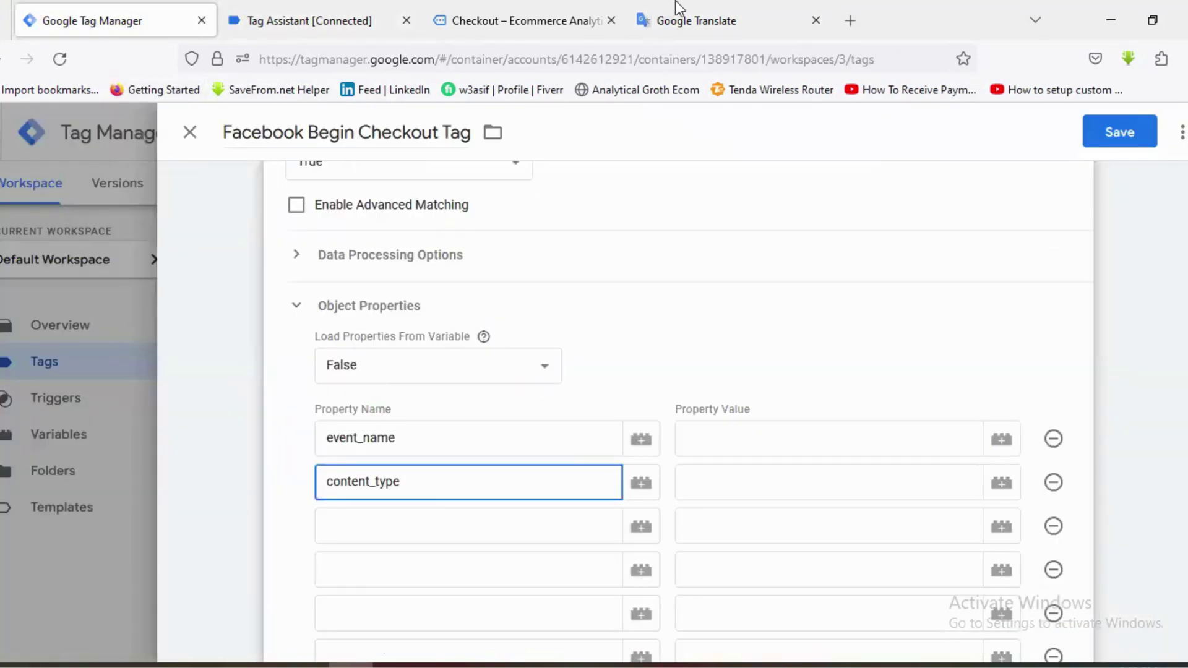
- Name the third and fourth properties content_name and content_ids from the notes
left_click(681, 16)
double_click(65, 341)
key("ctrl+c")
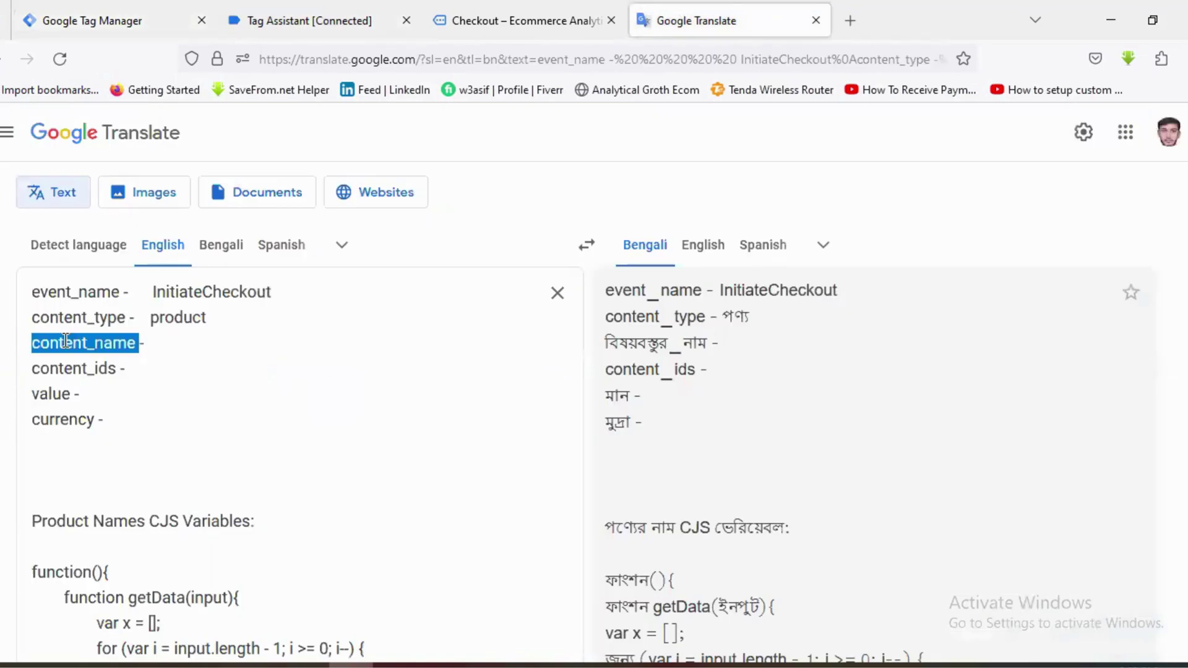
left_click(29, 13)
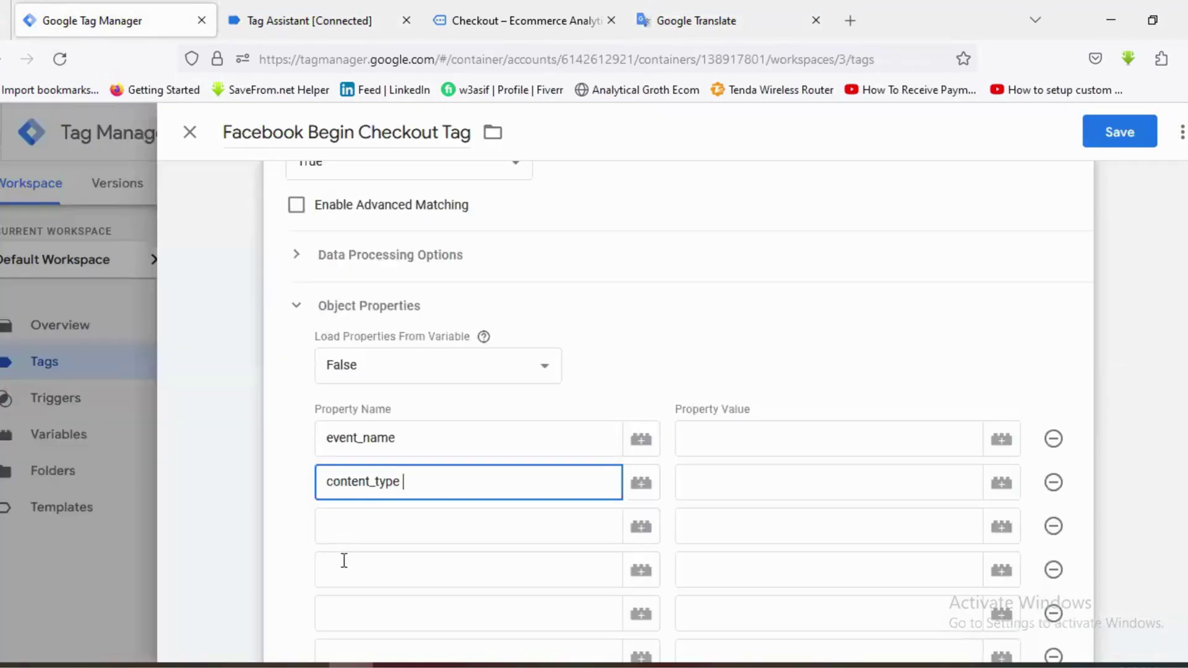
left_click(350, 521)
scroll(462, 394, "down", 2)
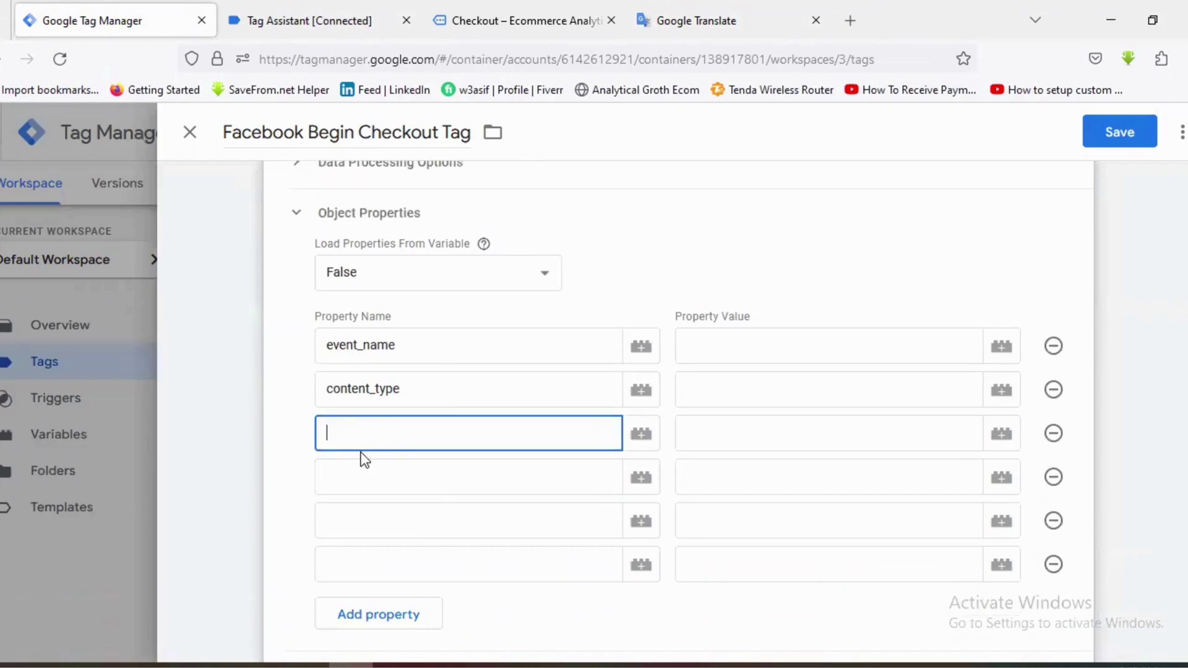
key("ctrl+v")
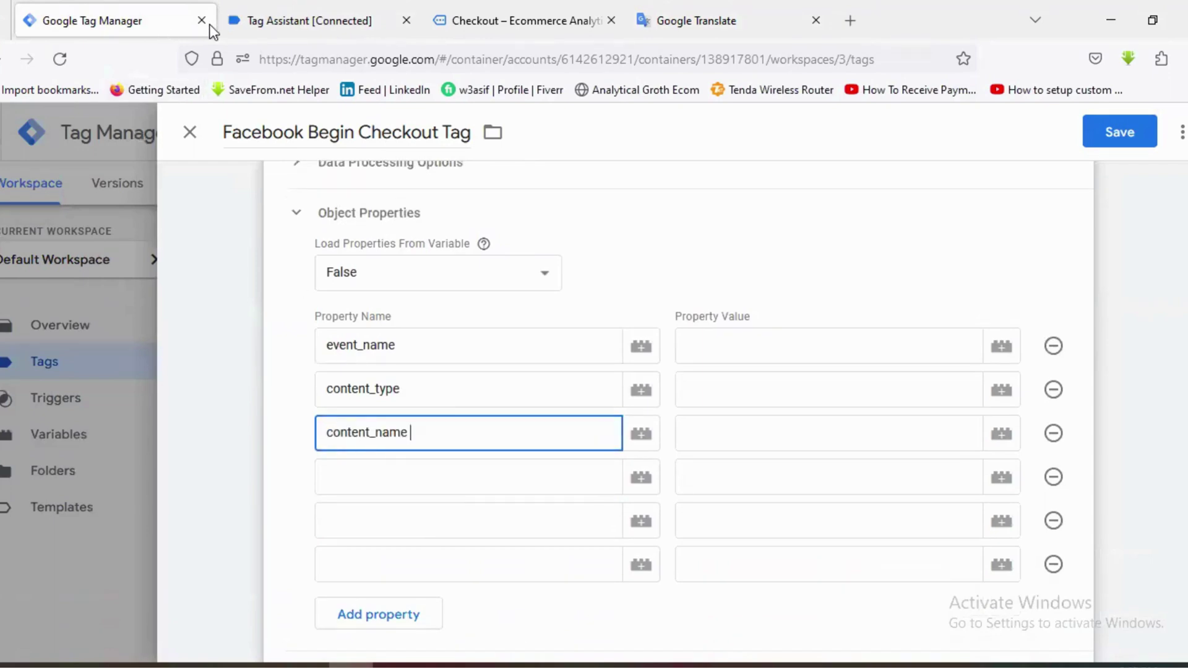
left_click(695, 19)
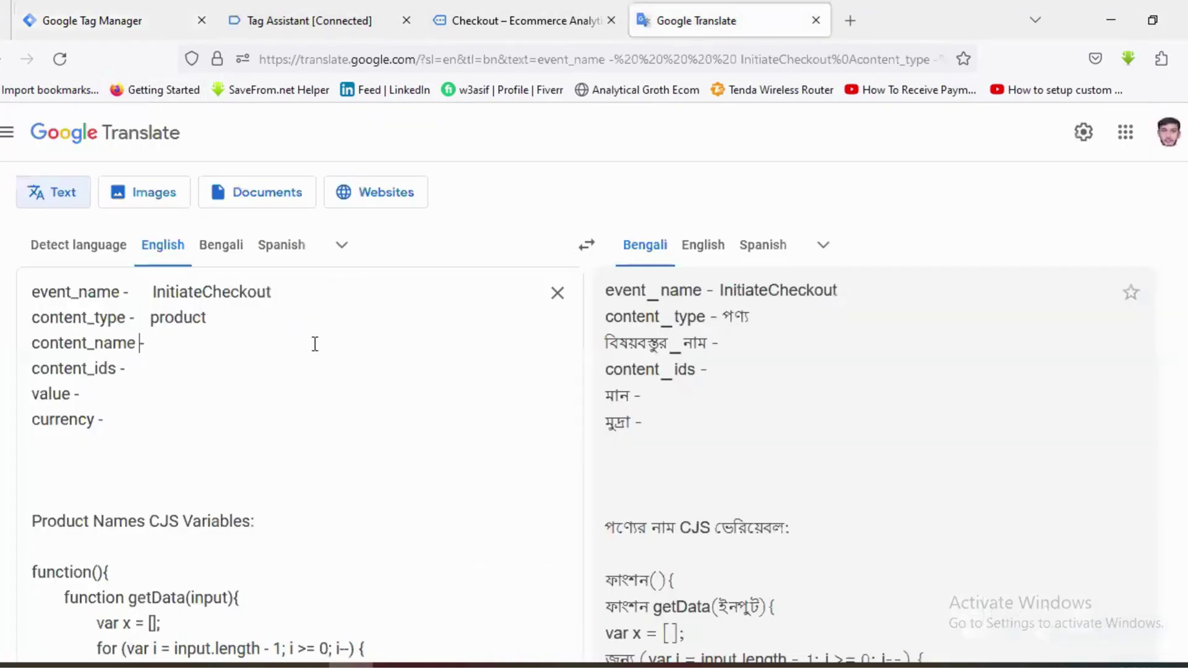
double_click(58, 368)
right_click(59, 368)
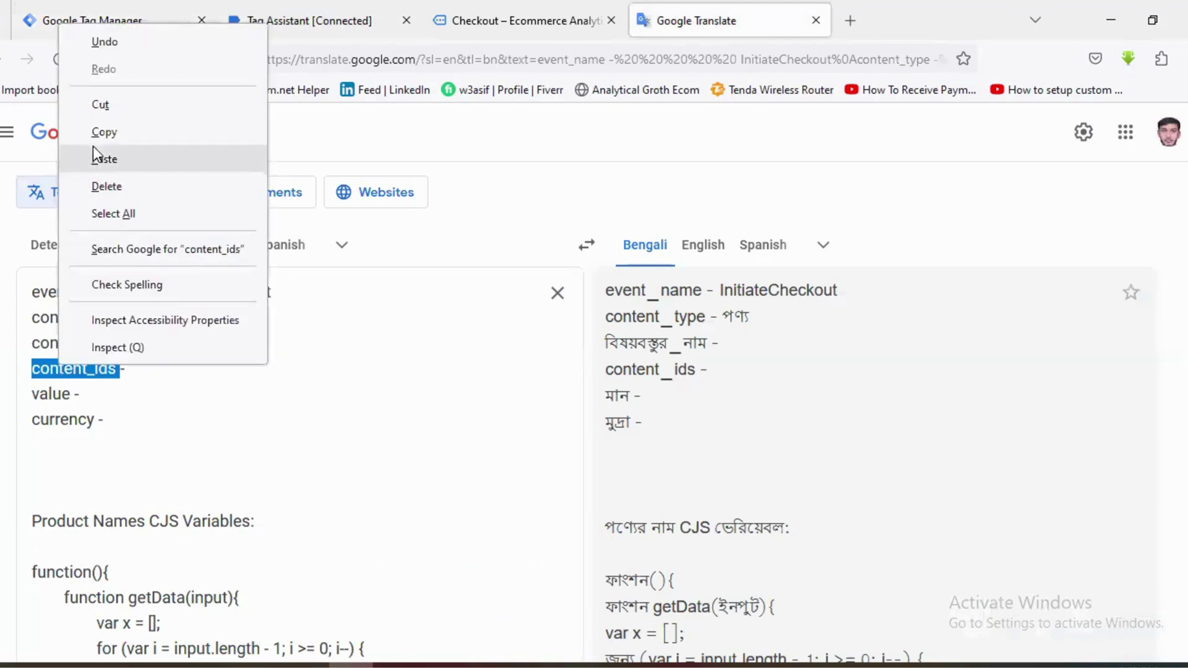
left_click(106, 136)
left_click(100, 18)
left_click(380, 481)
key("ctrl+v")
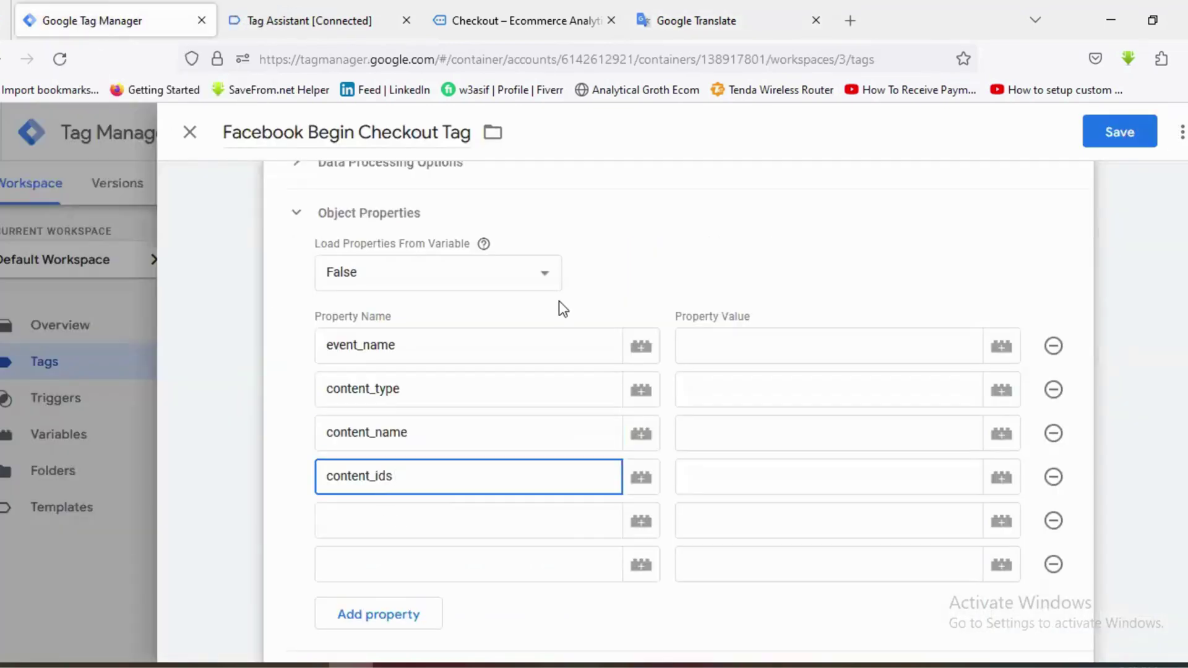
- Name the fifth and sixth properties value and currency from the notes
left_click(697, 21)
double_click(50, 394)
right_click(51, 395)
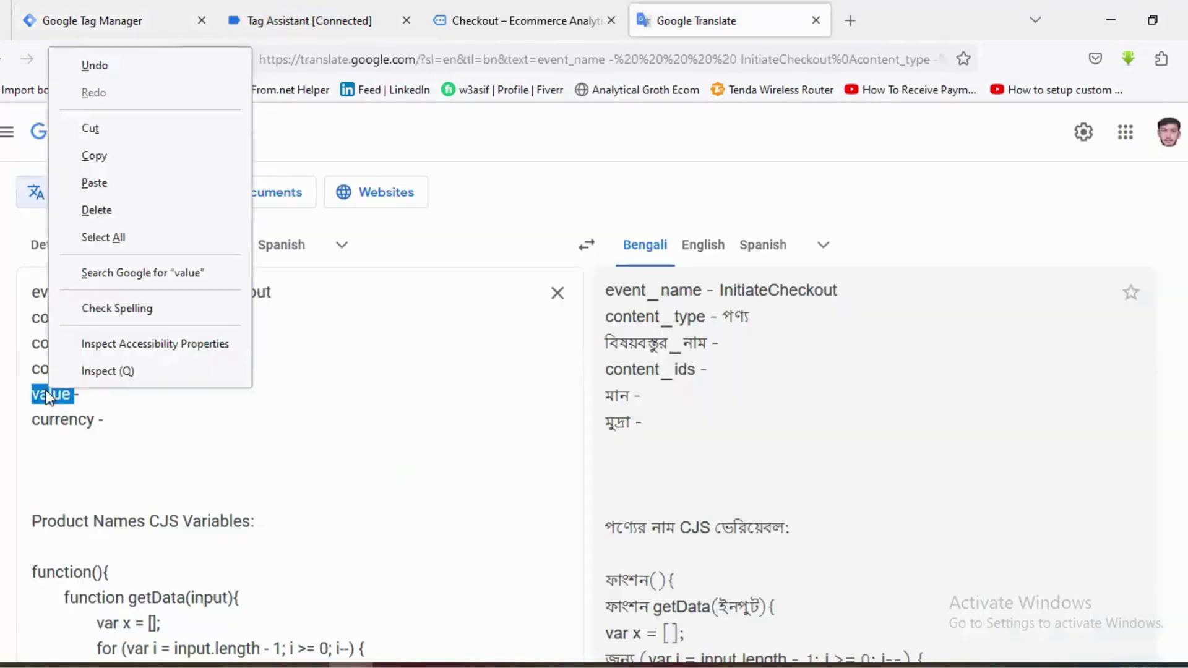
left_click(95, 154)
left_click(87, 19)
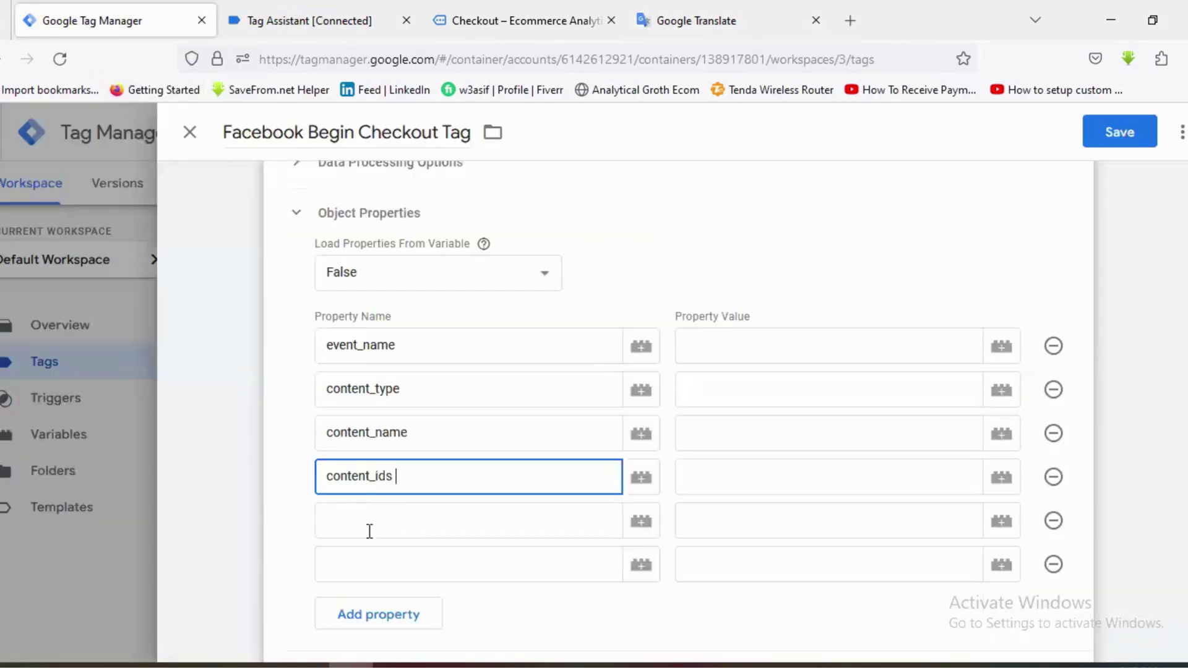
left_click(370, 526)
key("ctrl+v")
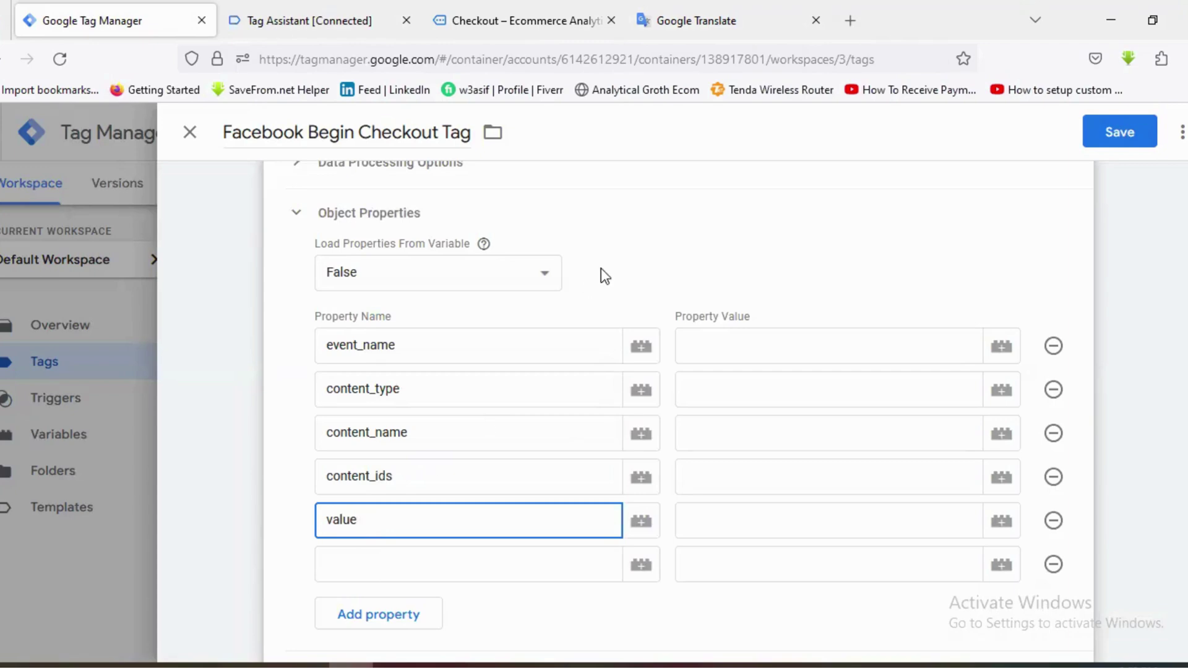
left_click(696, 21)
double_click(71, 420)
right_click(71, 421)
left_click(134, 183)
left_click(125, 3)
left_click(382, 548)
key("ctrl+v")
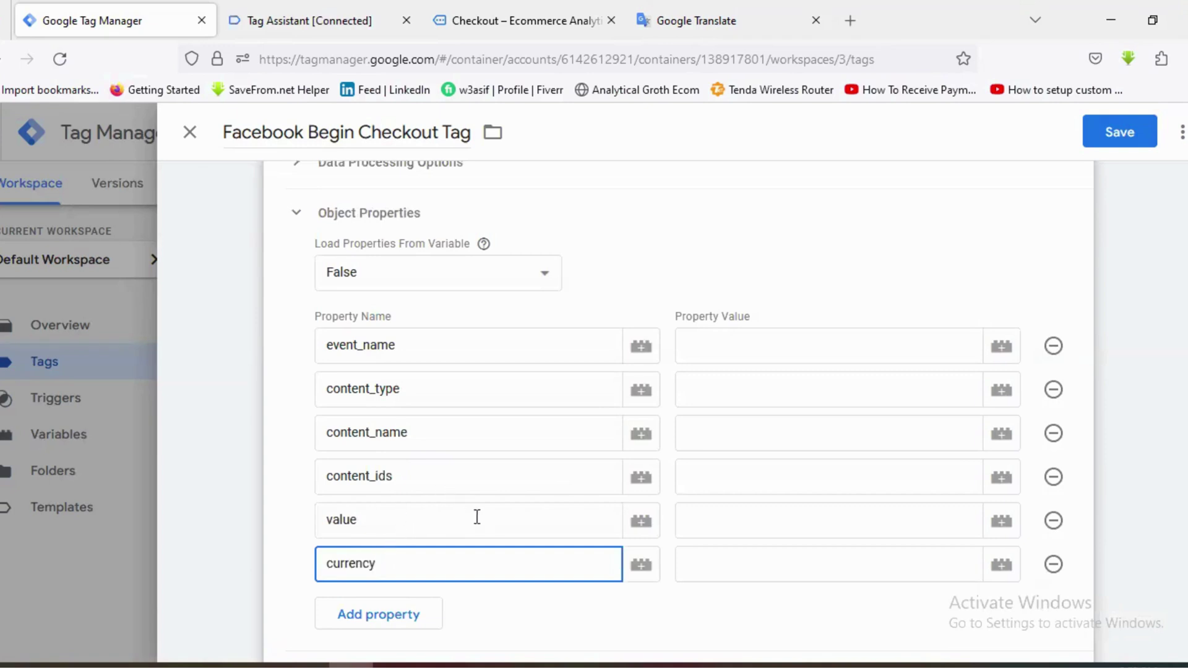
left_click(719, 348)
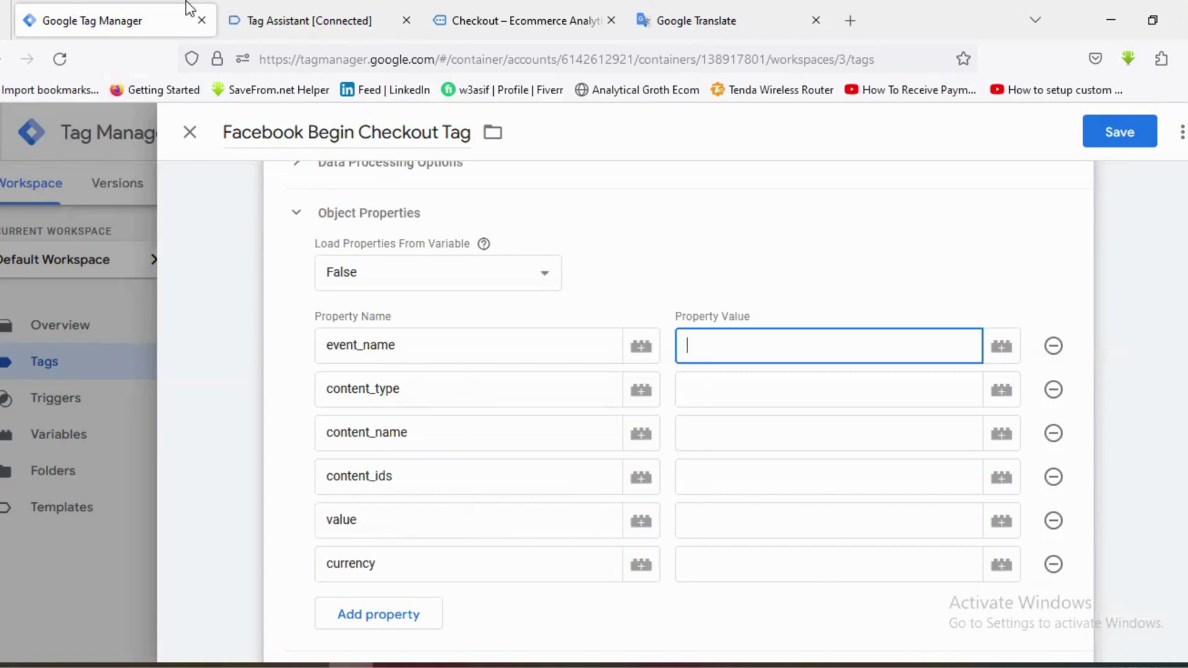
- Set the event_name property value to InitiateCheckout, copied from the notes
left_click(732, 14)
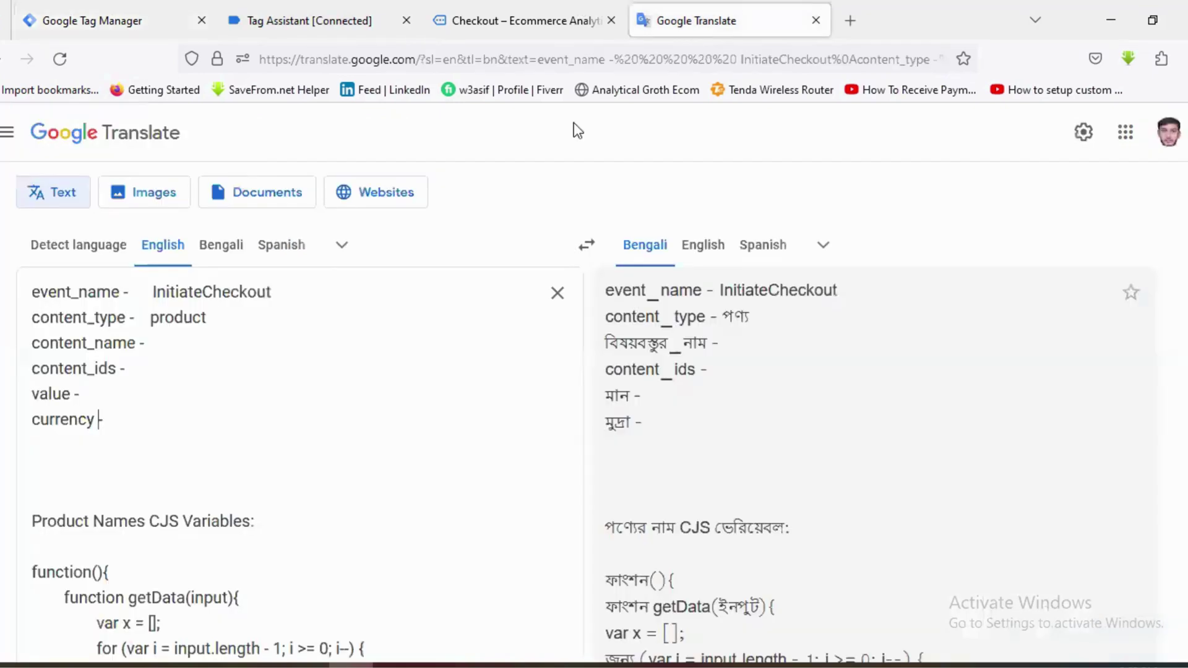
double_click(224, 291)
right_click(246, 297)
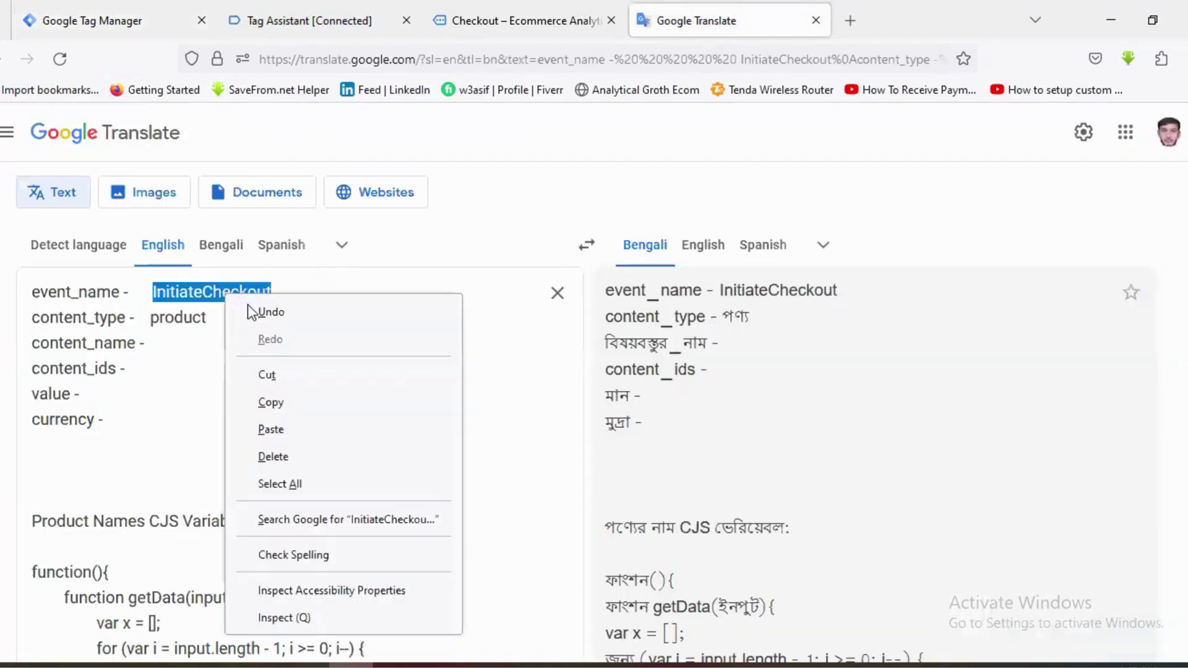
left_click(282, 399)
left_click(116, 32)
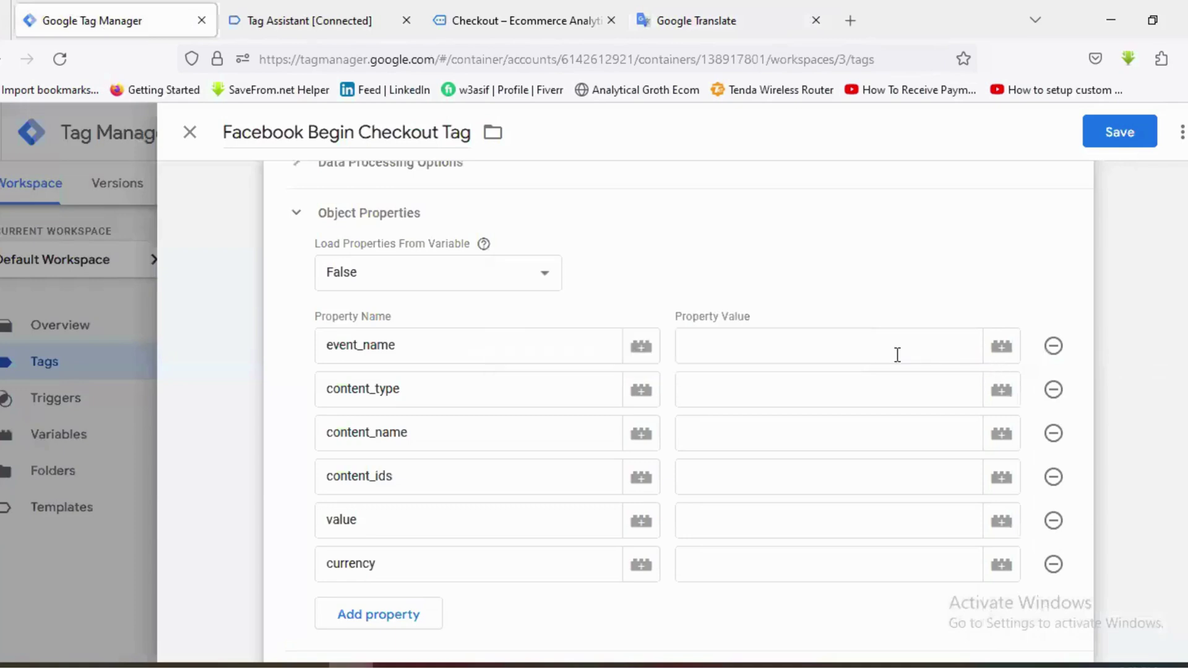
key("ctrl+v")
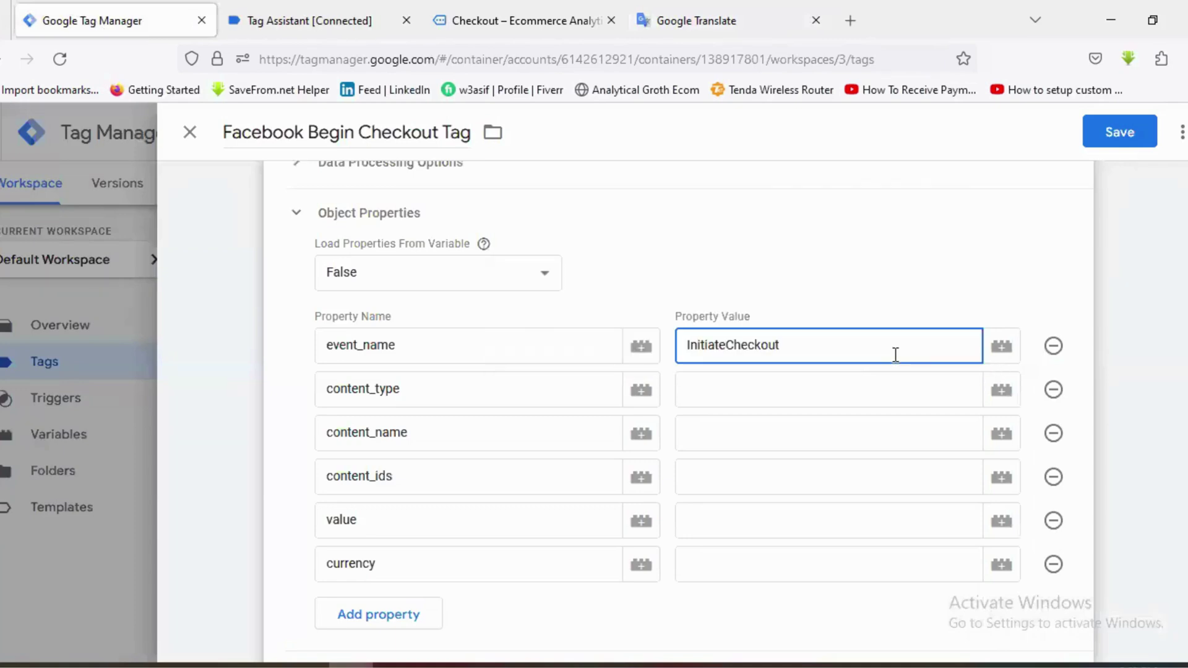
- Set the content_type property value to product, copied from the notes
left_click(753, 389)
left_click(699, 20)
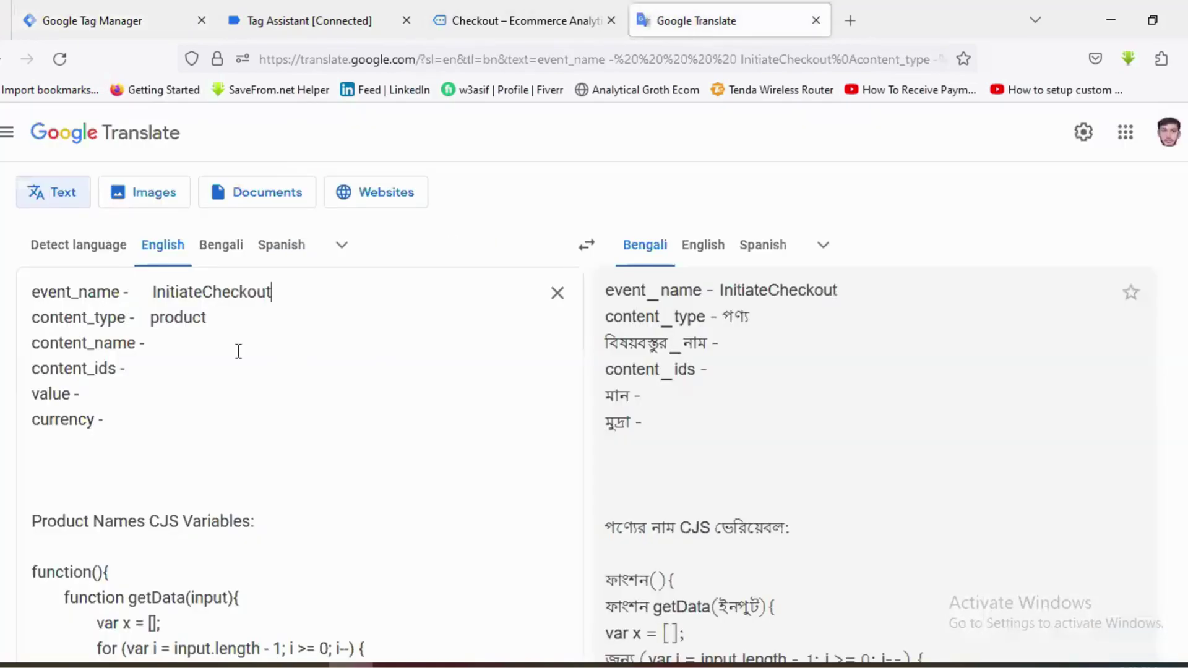
double_click(170, 319)
right_click(172, 320)
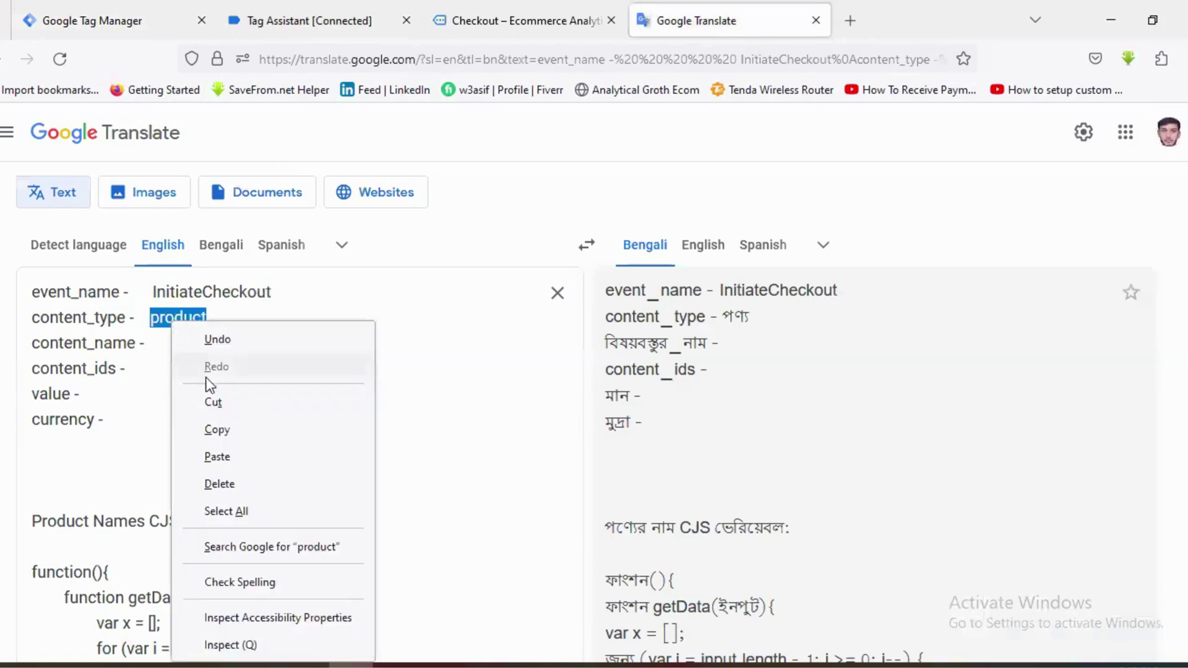
left_click(217, 427)
left_click(132, 15)
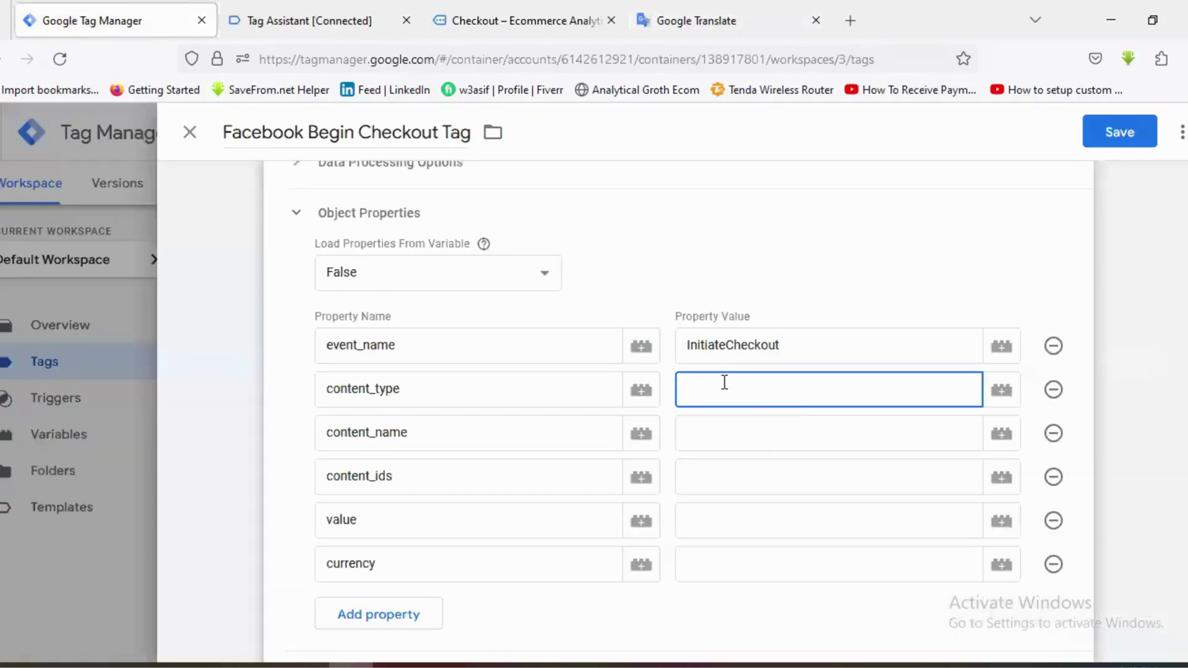
key("ctrl+v")
left_click(732, 426)
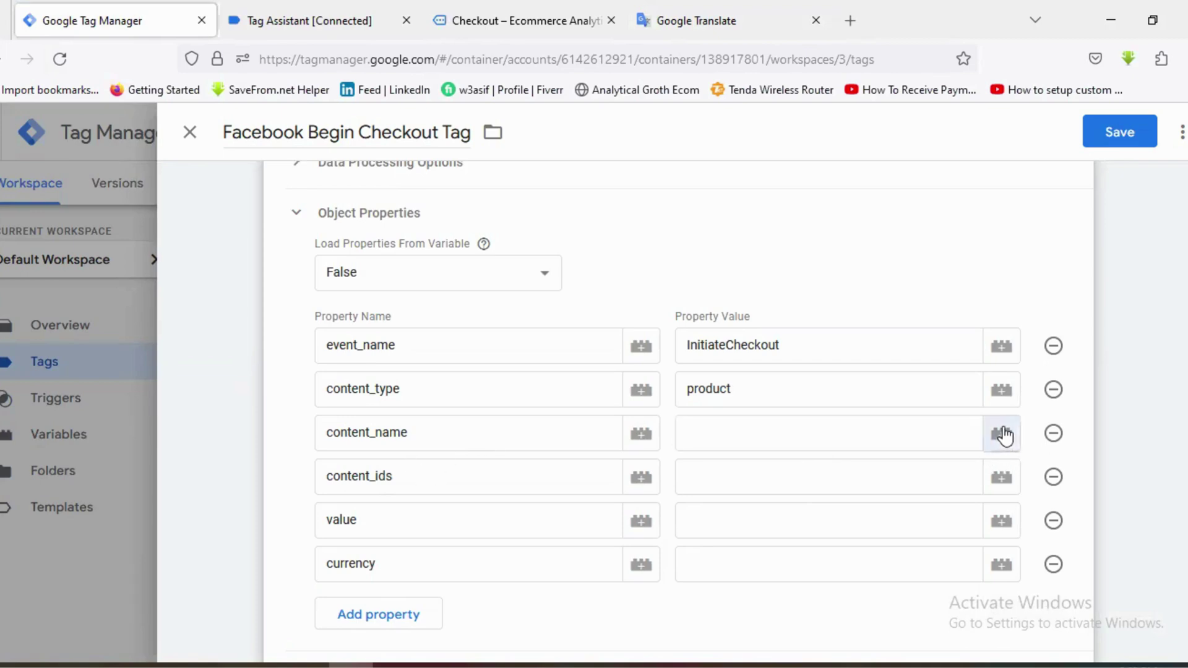
- Map content_name to Multiple Array Content Name and content_ids to Multiple Array Product Ids
left_click(1002, 434)
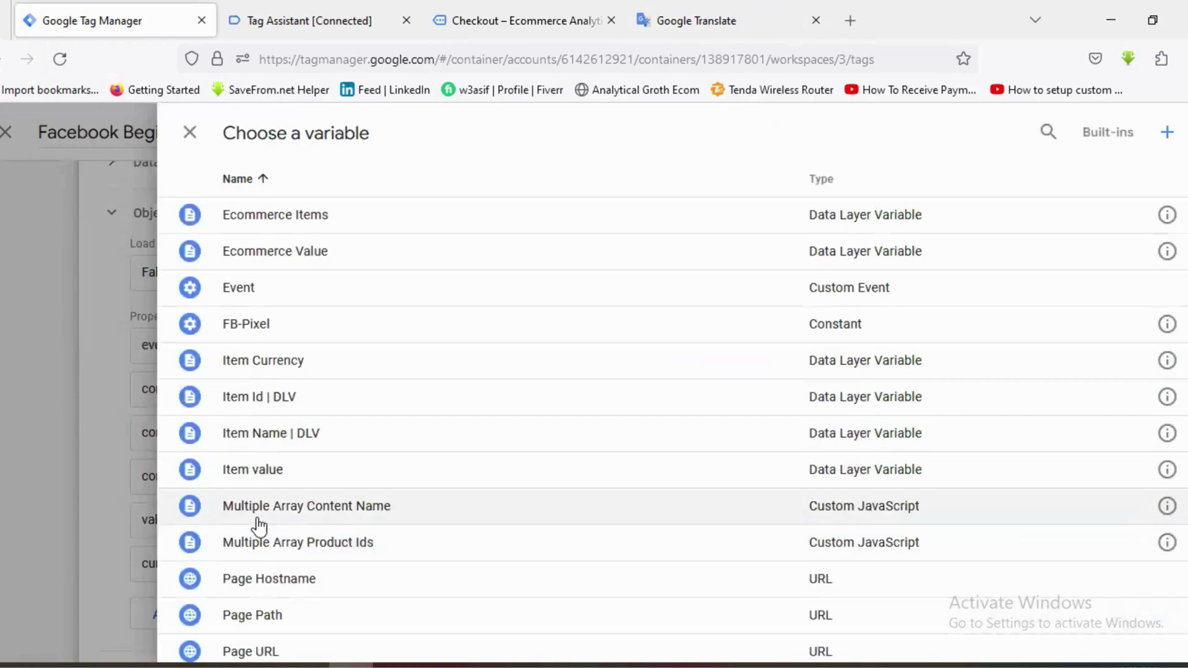
left_click(336, 507)
left_click(706, 477)
left_click(1011, 485)
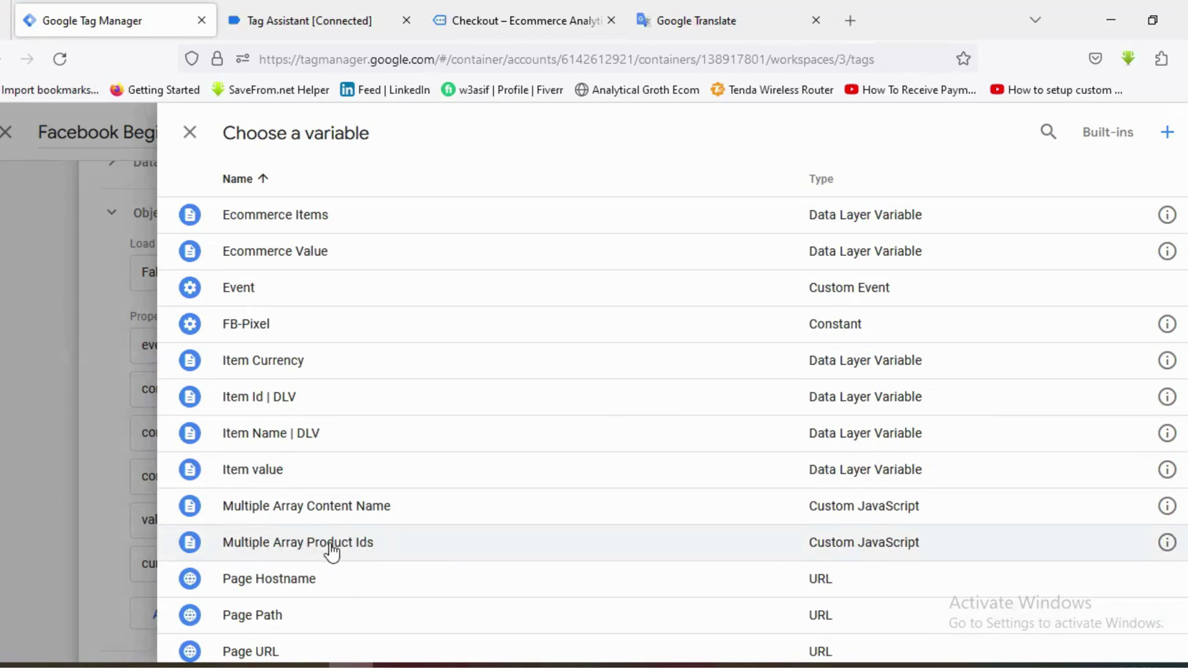
left_click(332, 549)
- Map value to Ecommerce Value and currency to Item Currency
left_click(715, 527)
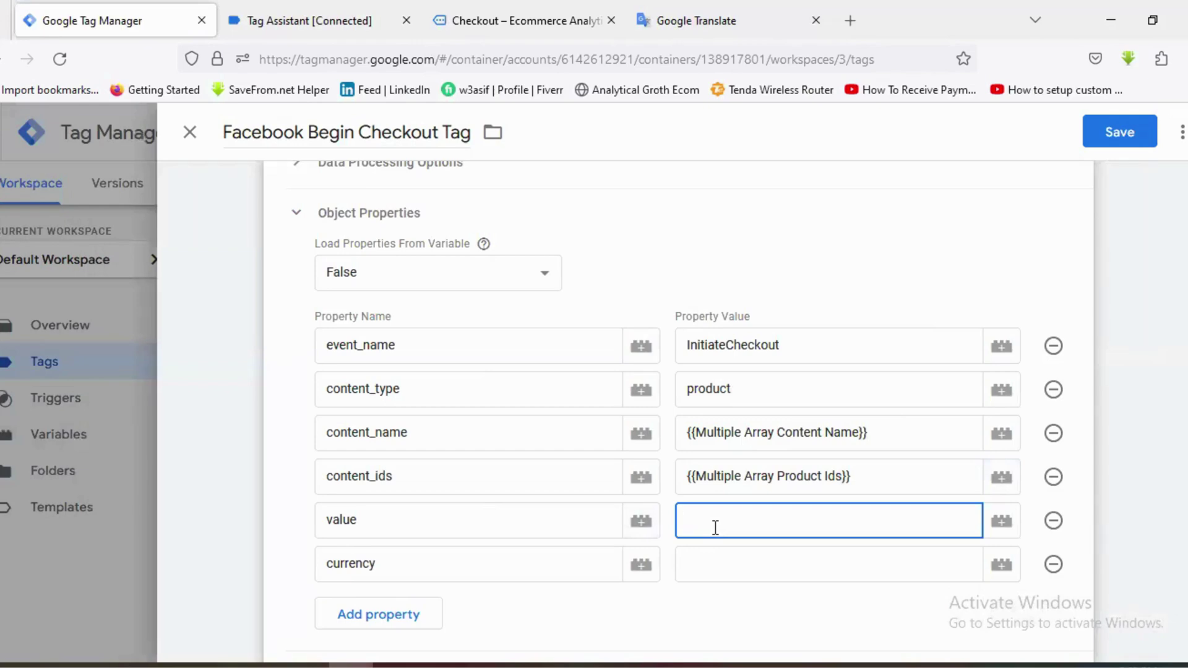
left_click(1001, 522)
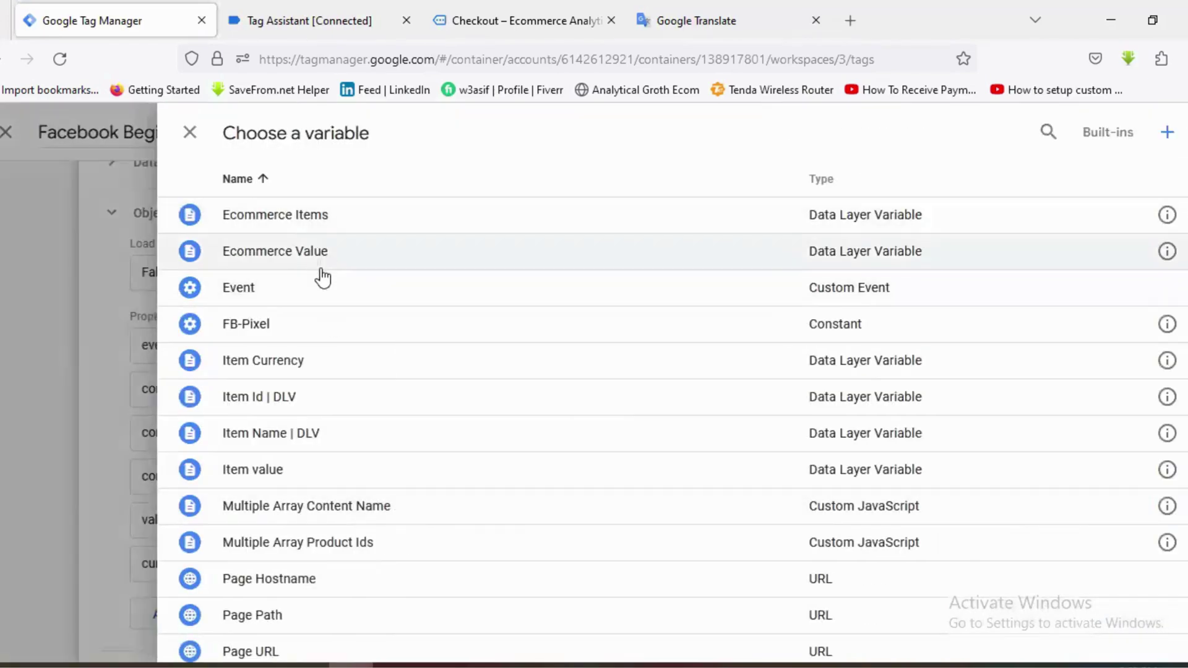
left_click(318, 260)
scroll(594, 466, "down", 1)
left_click(723, 470)
left_click(1001, 473)
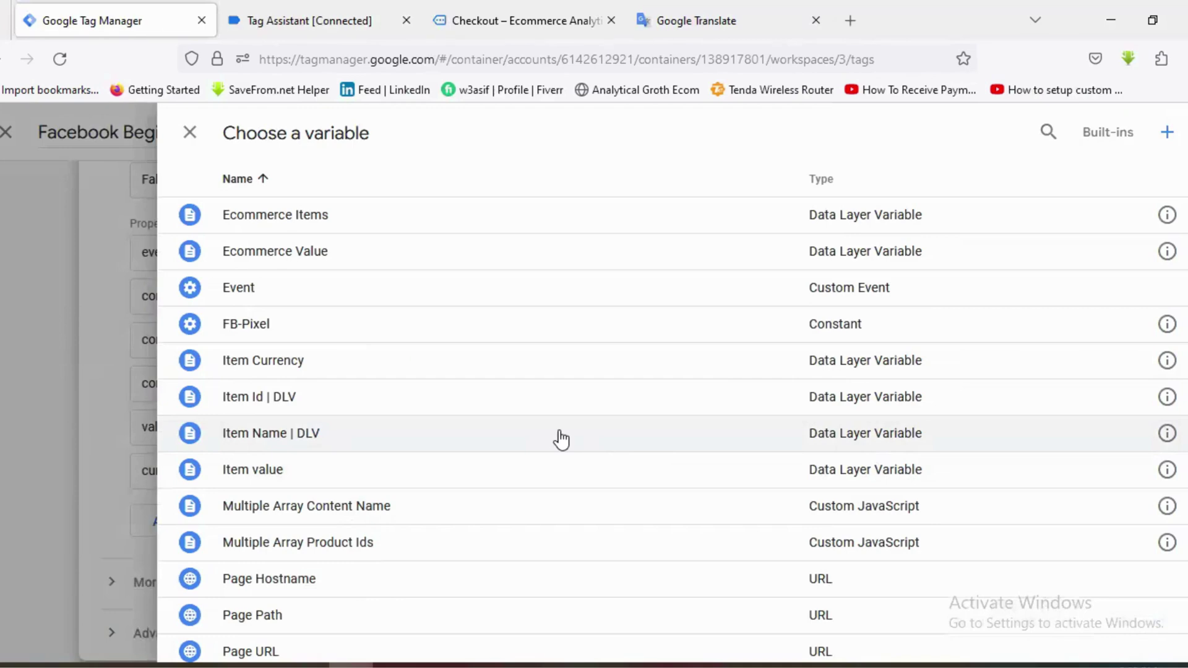
left_click(282, 369)
scroll(684, 520, "down", 5)
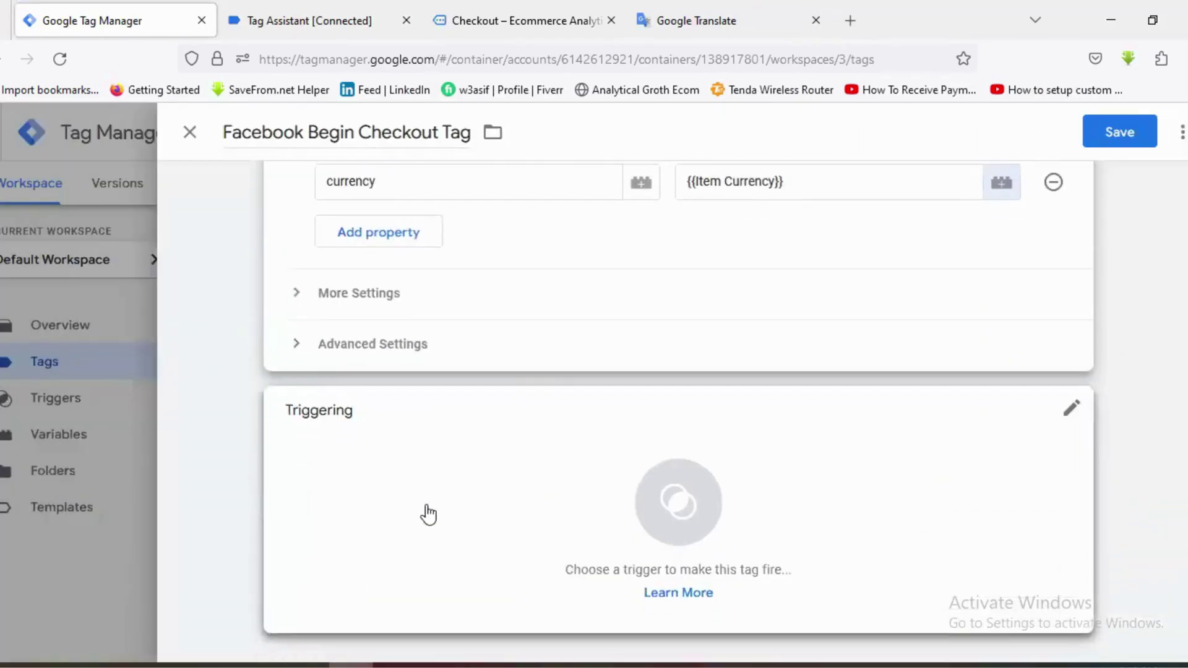
- Attach Begin Checkout Trigger as the firing trigger, save the tag, and close the old Tag Assistant tab
left_click(695, 514)
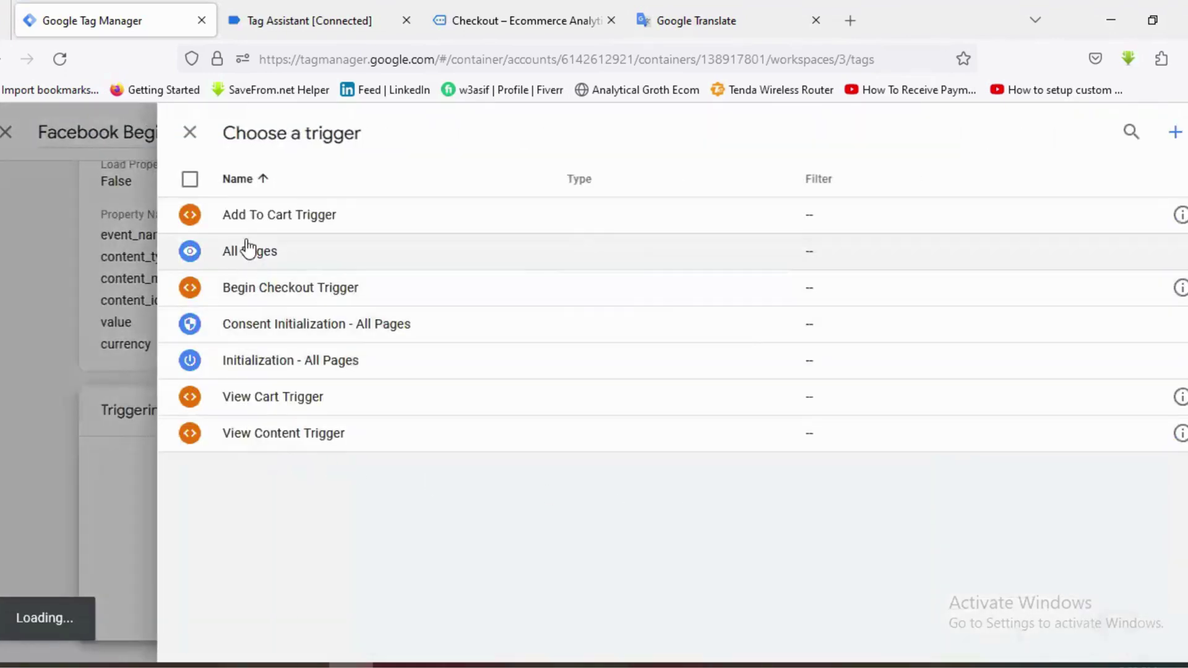
left_click(280, 296)
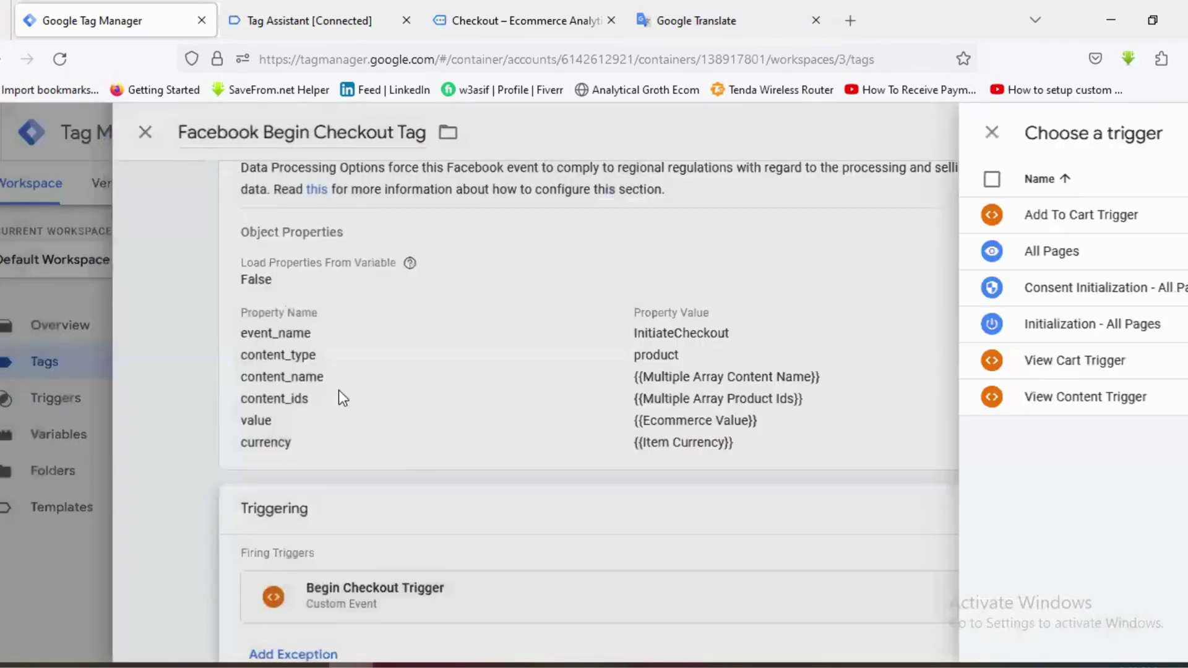
left_click(1117, 133)
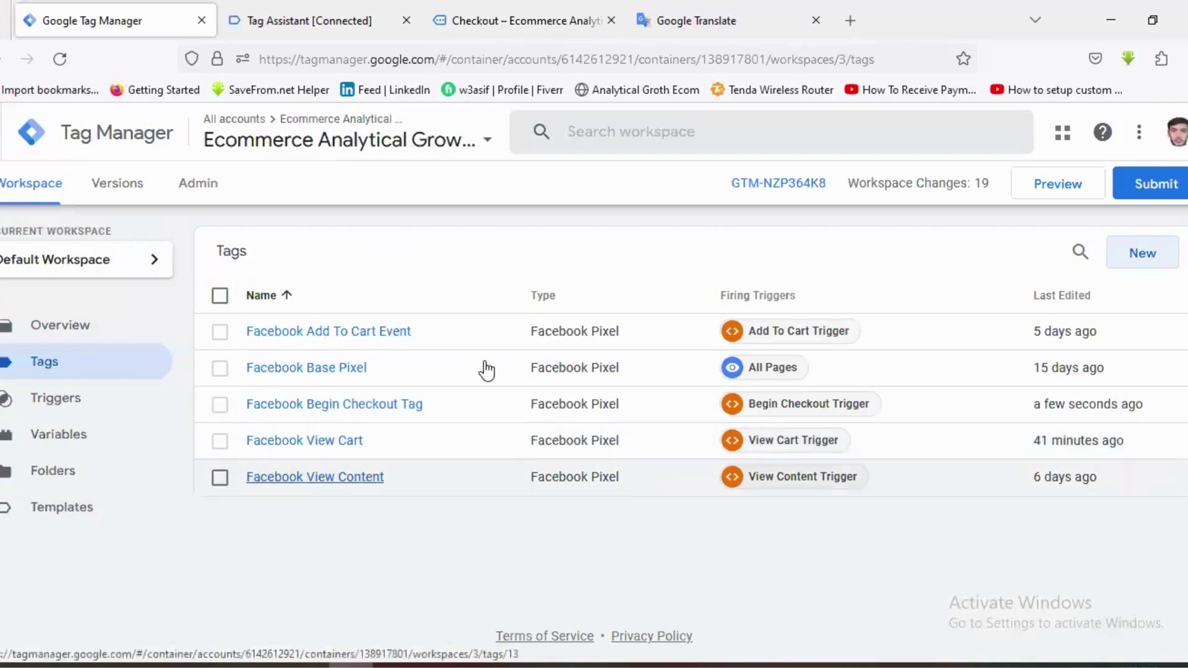
left_click(405, 20)
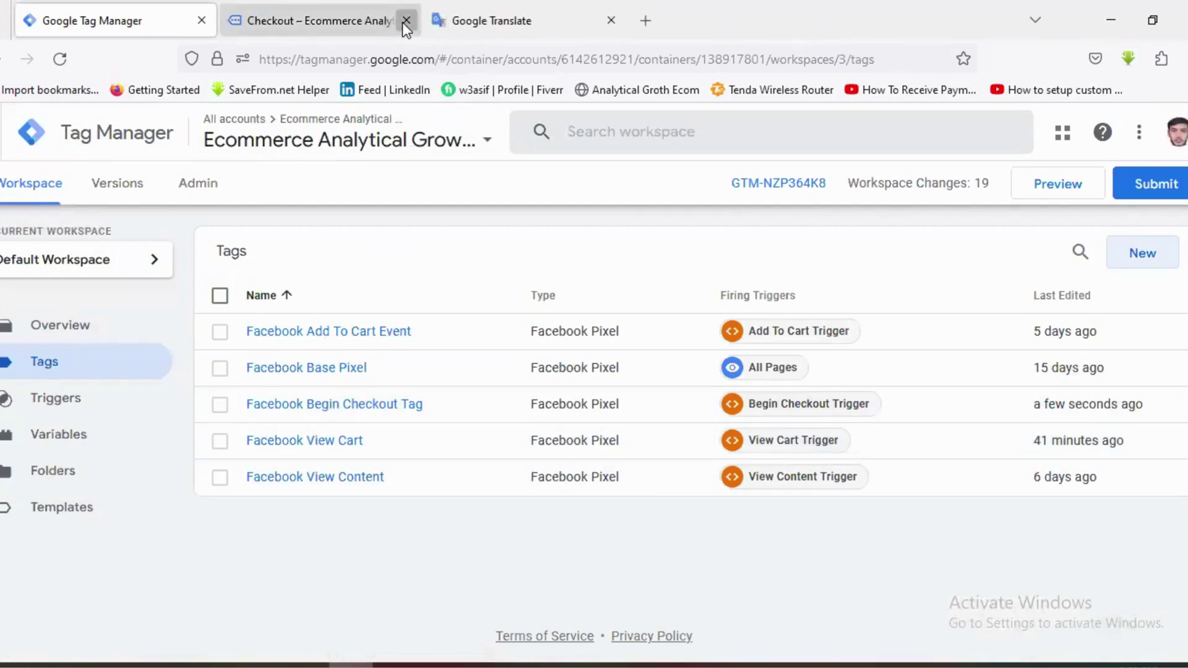
- Close the old checkout tab and connect a Tag Assistant preview to the dev-ecommerce-analytical-growth store
left_click(406, 20)
left_click(1045, 190)
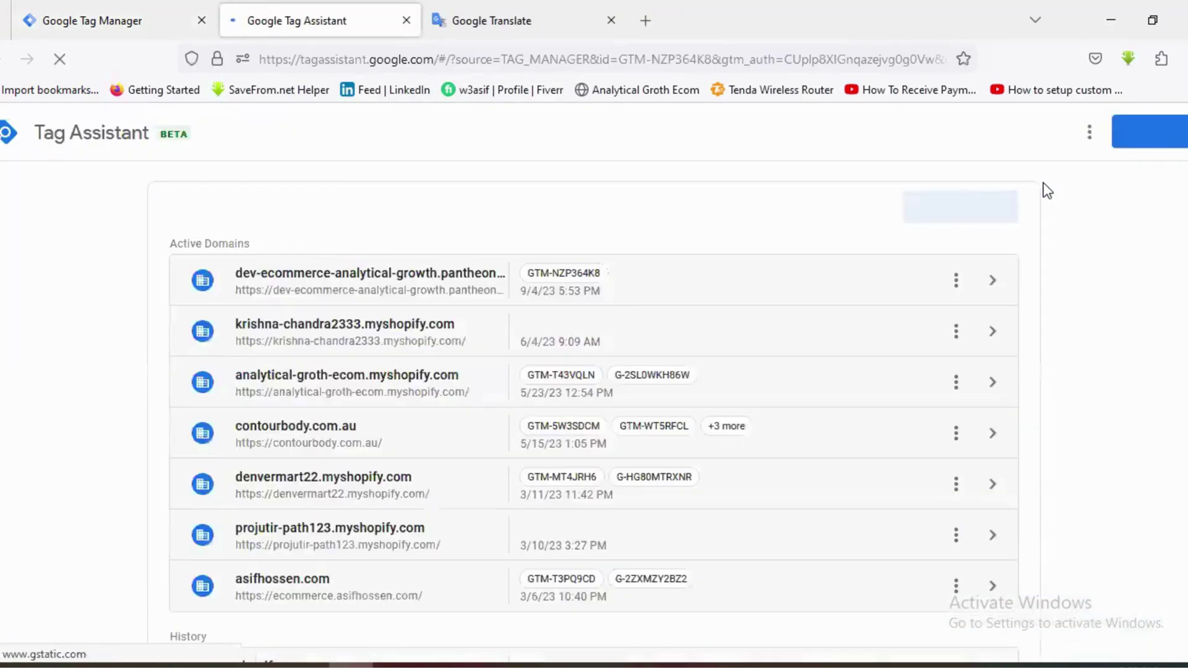
left_click(686, 552)
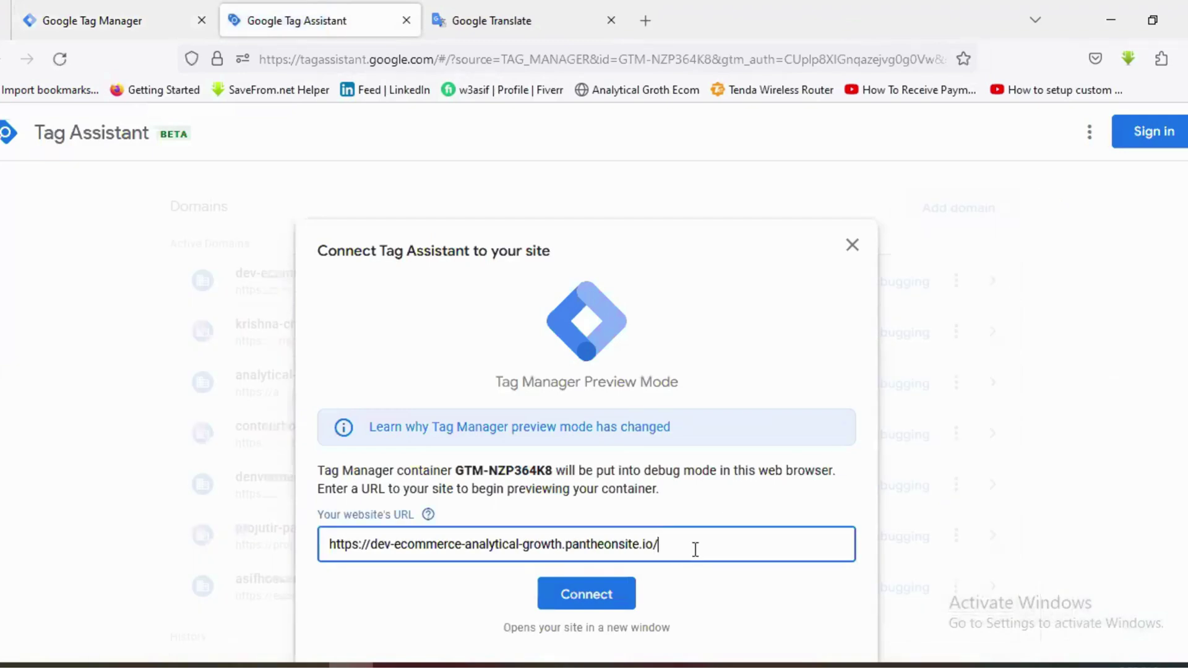
left_click(591, 597)
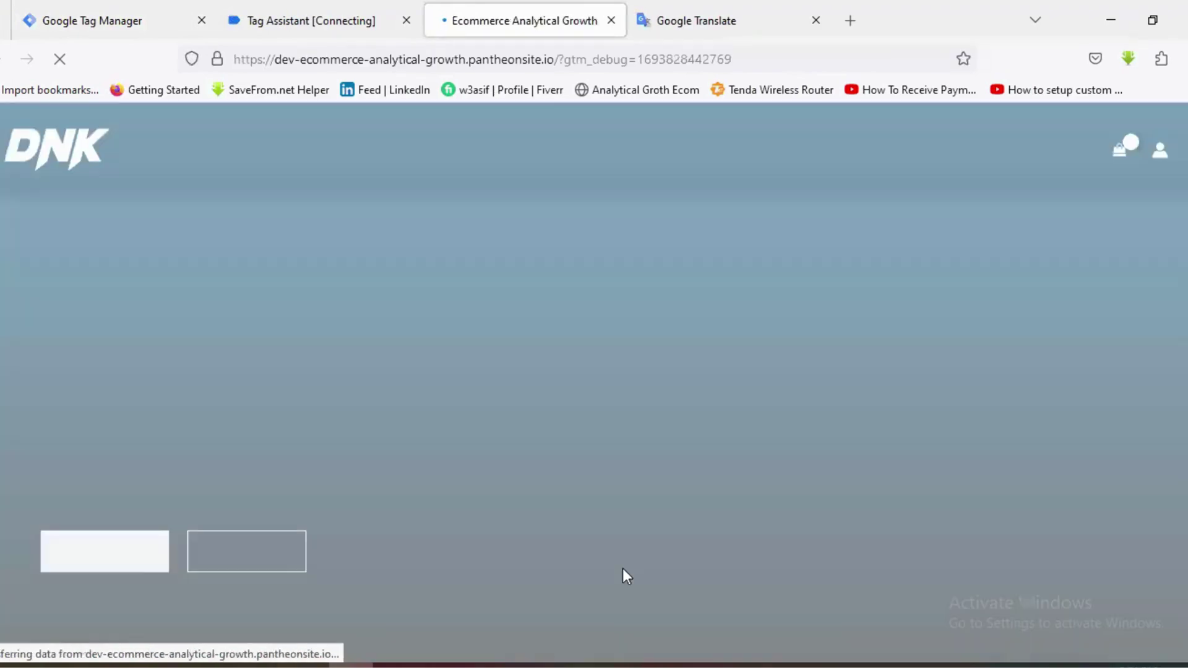
- Add Blue Denim Jeans to the cart from its product page
scroll(486, 450, "down", 10)
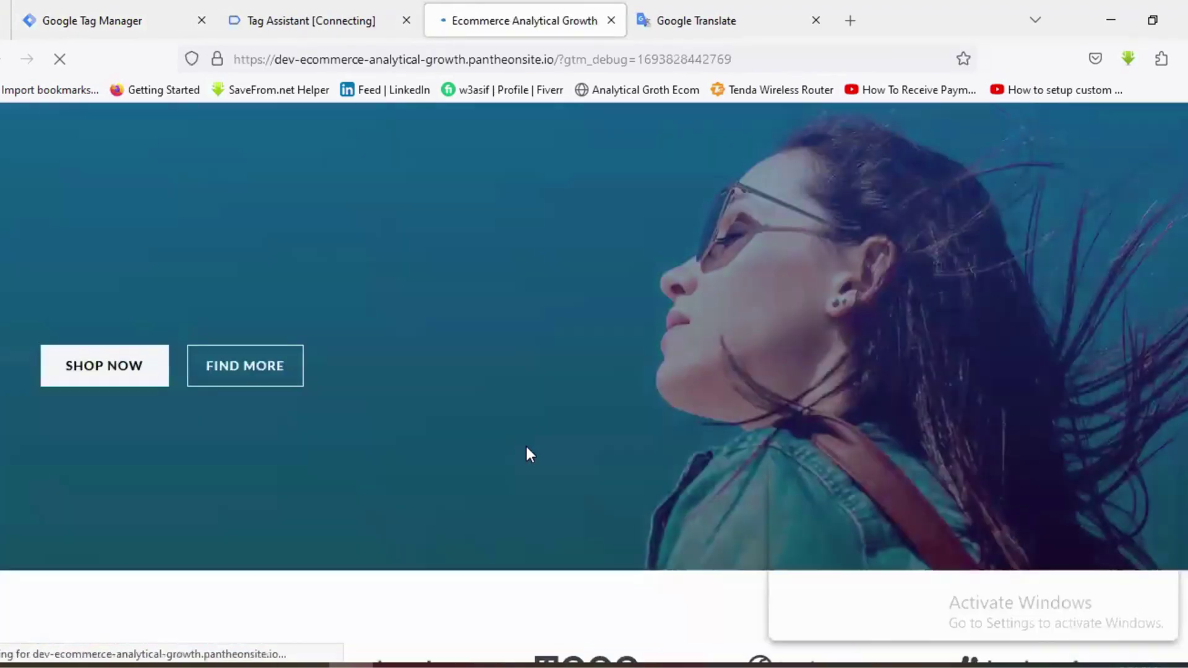
scroll(547, 463, "down", 8)
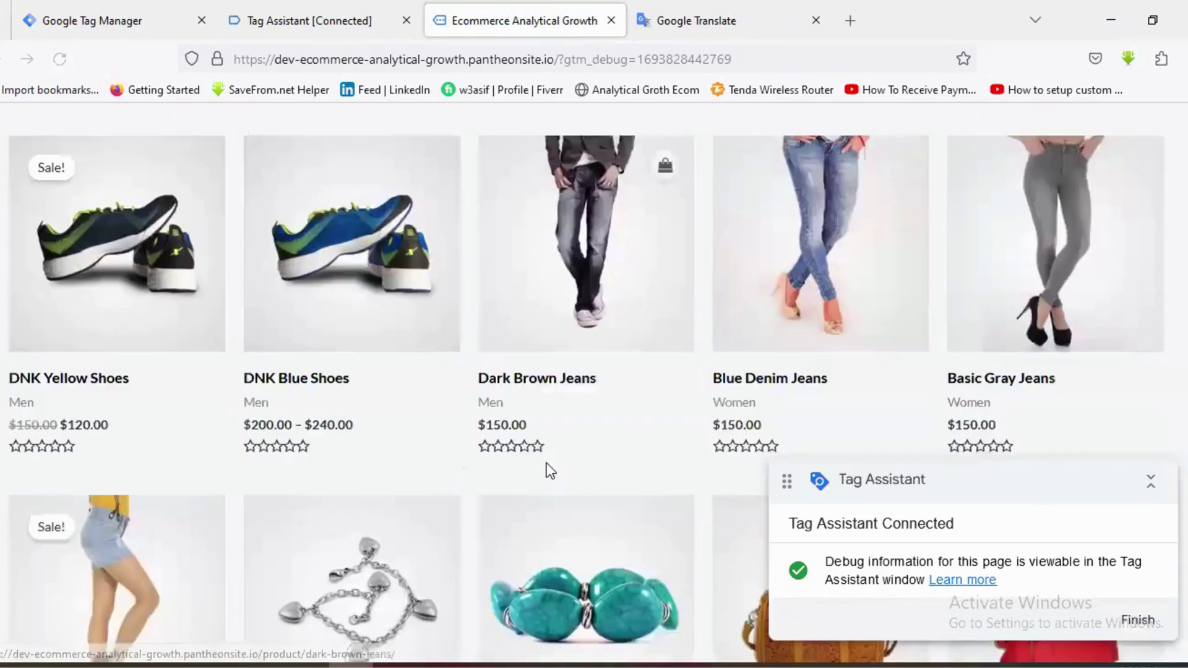
scroll(545, 470, "up", 5)
scroll(699, 421, "down", 3)
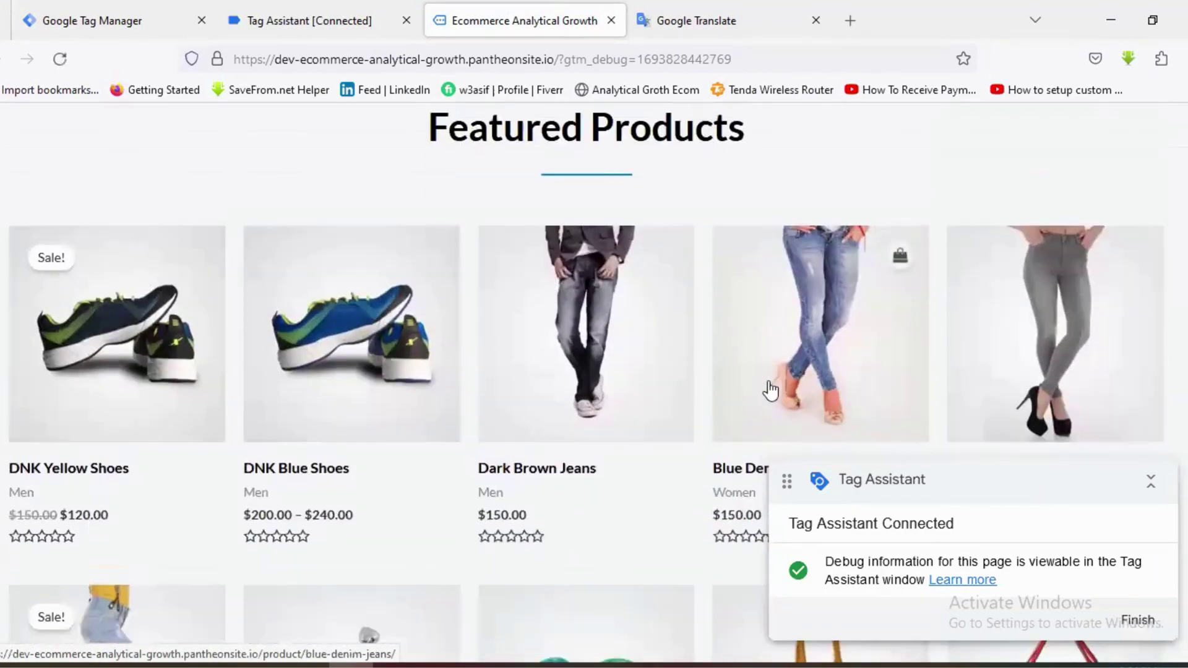
left_click(784, 376)
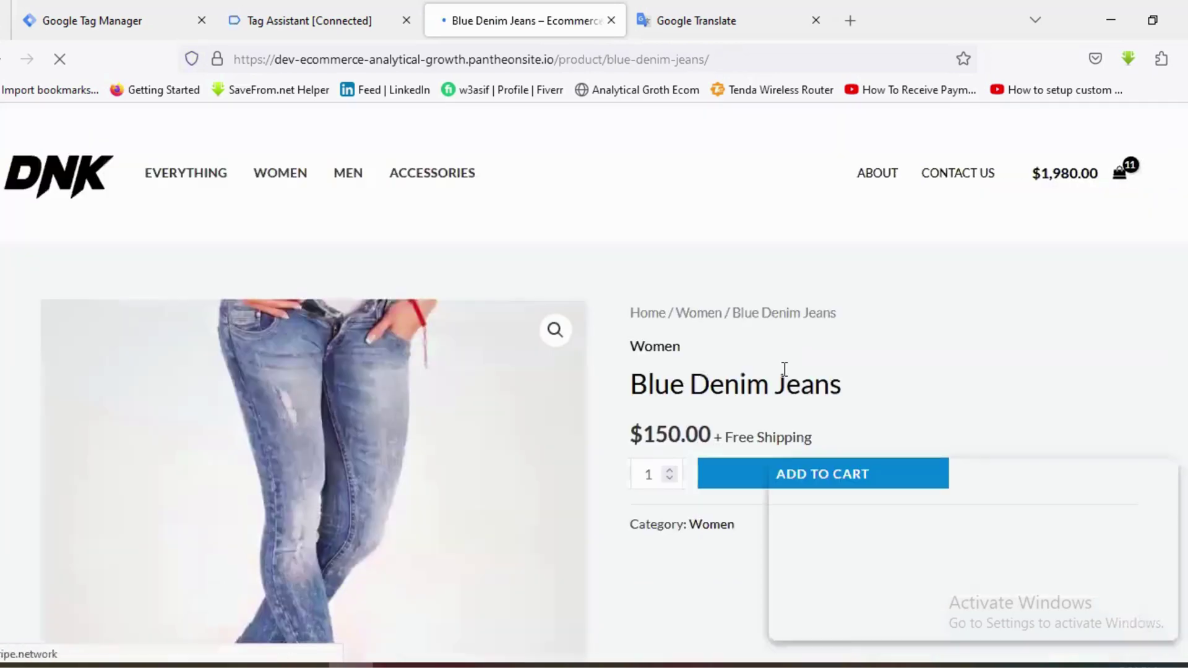
scroll(779, 365, "down", 2)
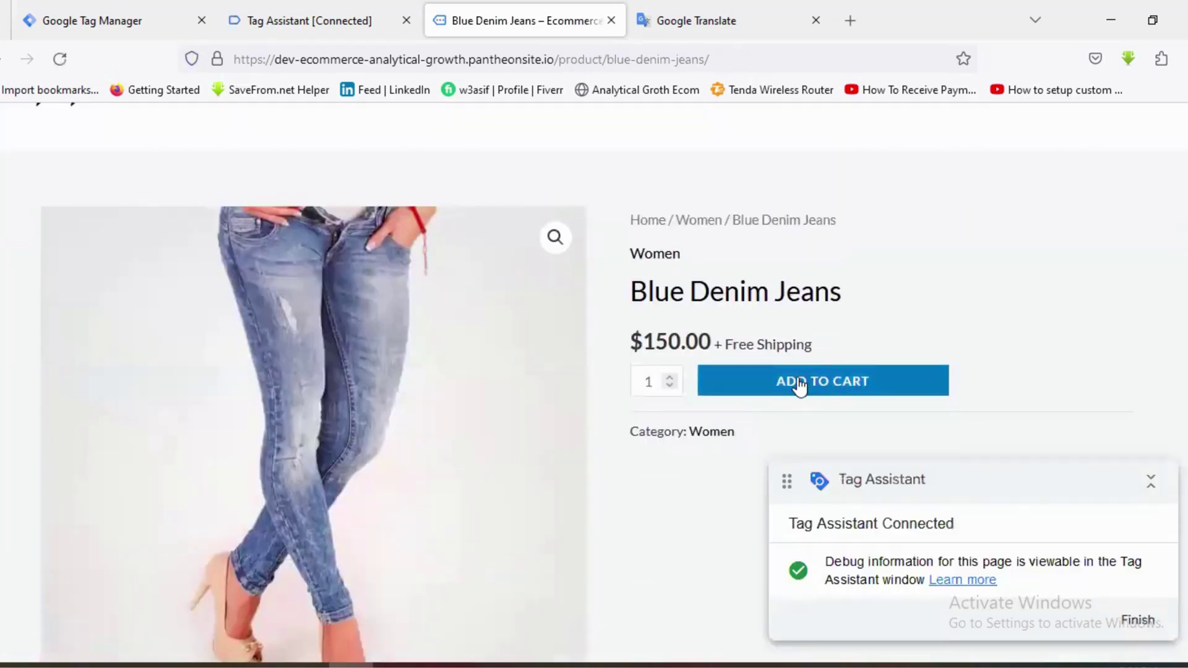
left_click(799, 382)
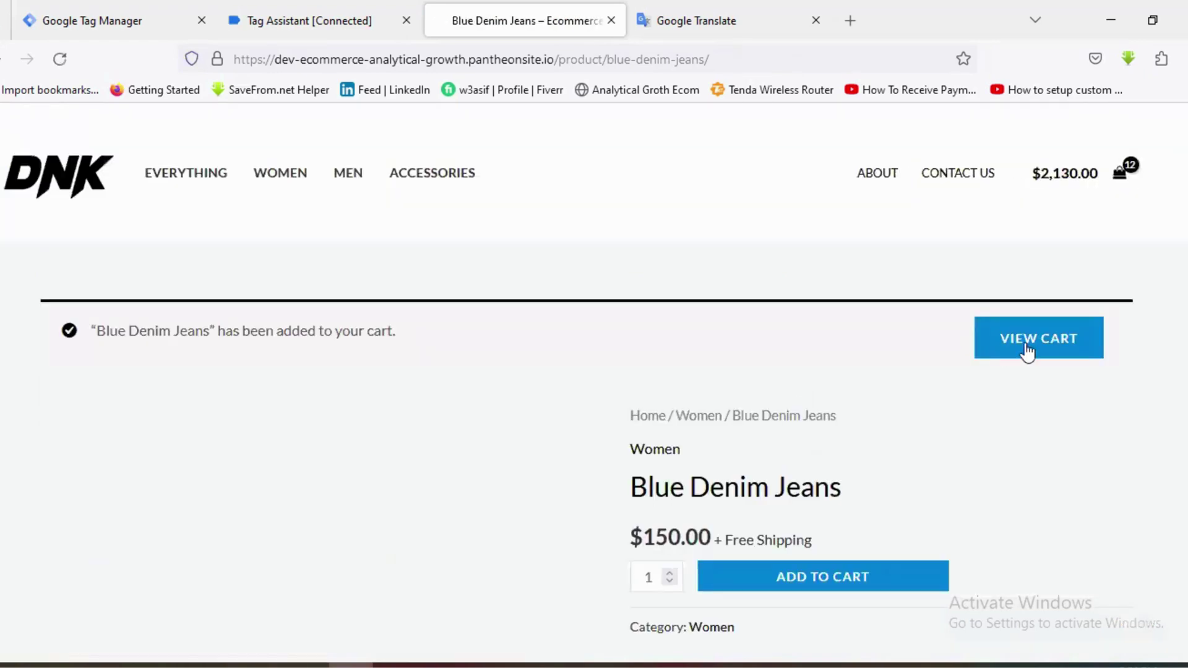
- Proceed from the cart (12 items, $2,130.00) to Checkout and return to Tag Assistant
left_click(1037, 345)
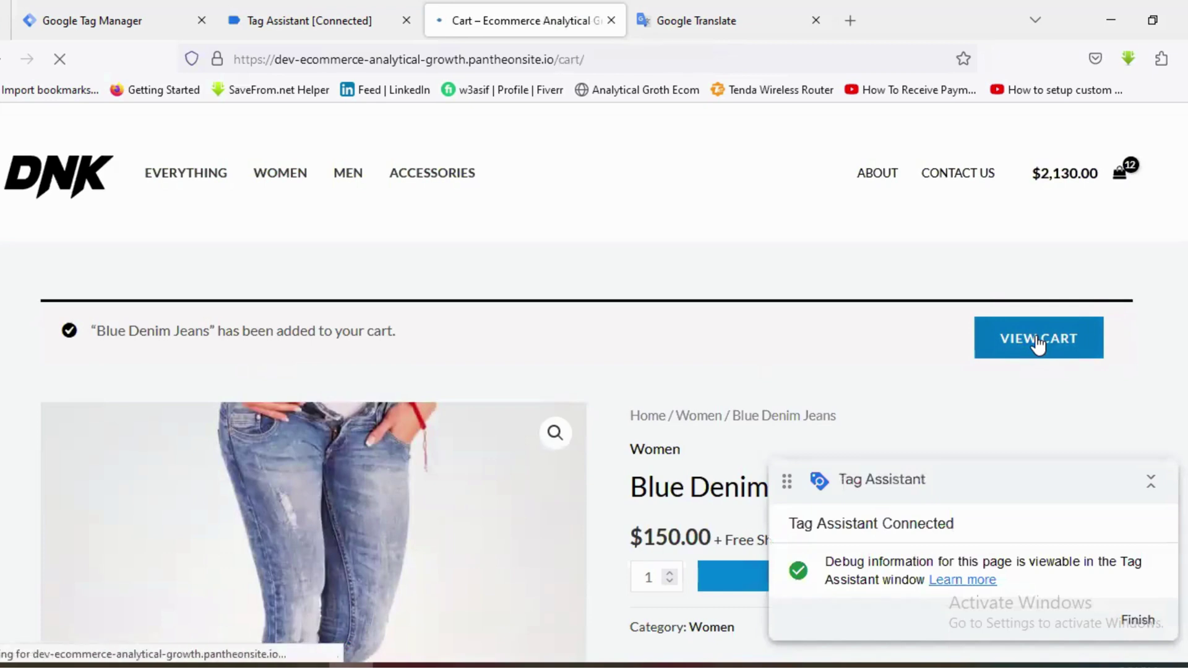
scroll(688, 455, "down", 9)
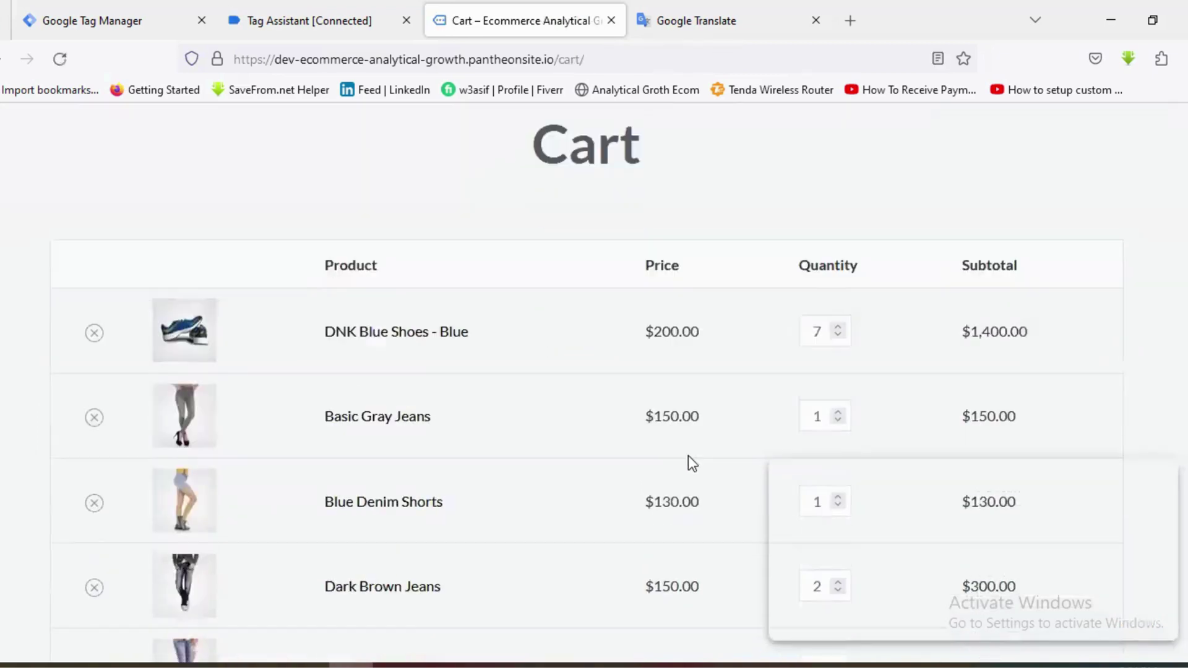
scroll(691, 455, "down", 4)
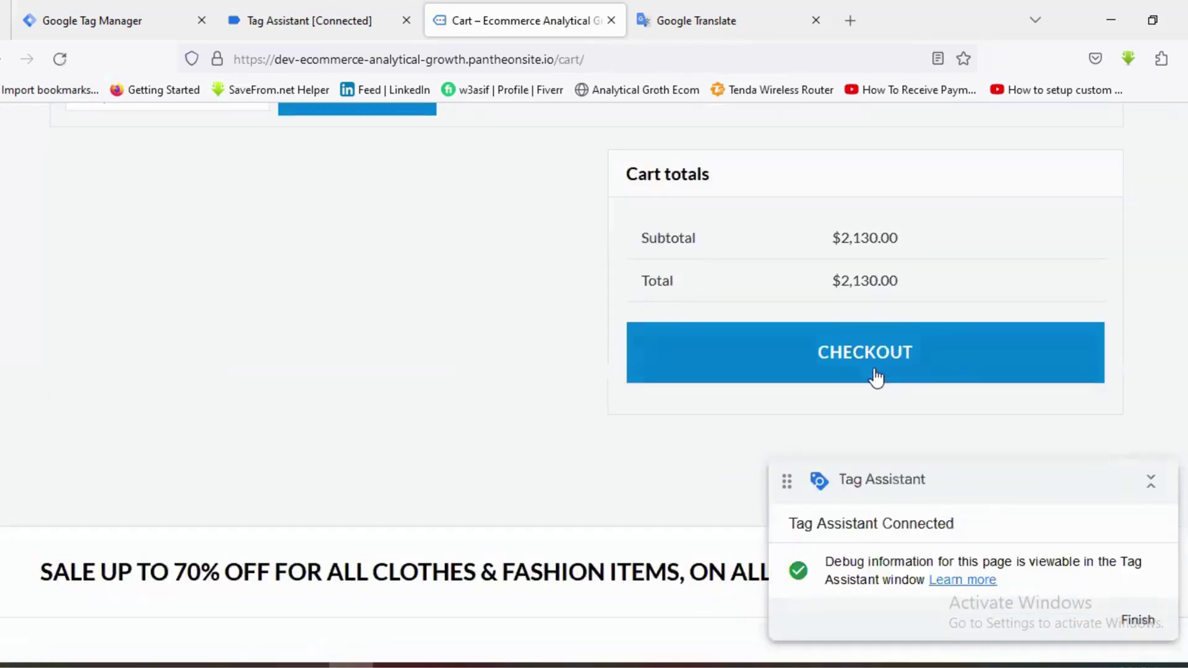
left_click(860, 352)
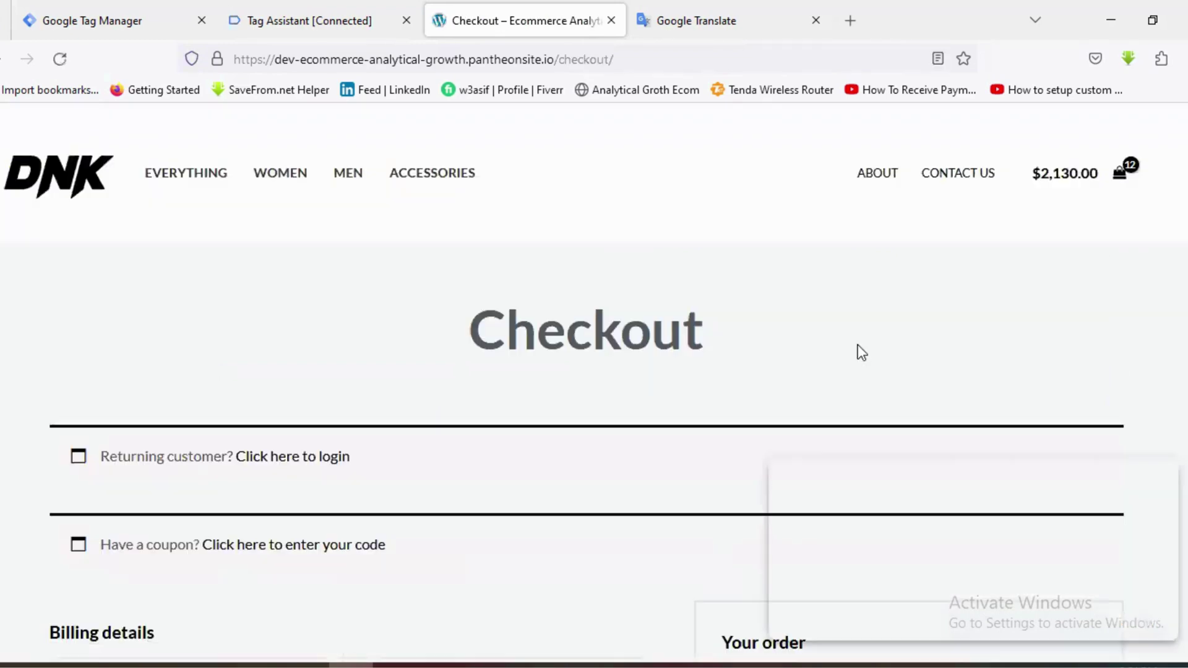
left_click(328, 20)
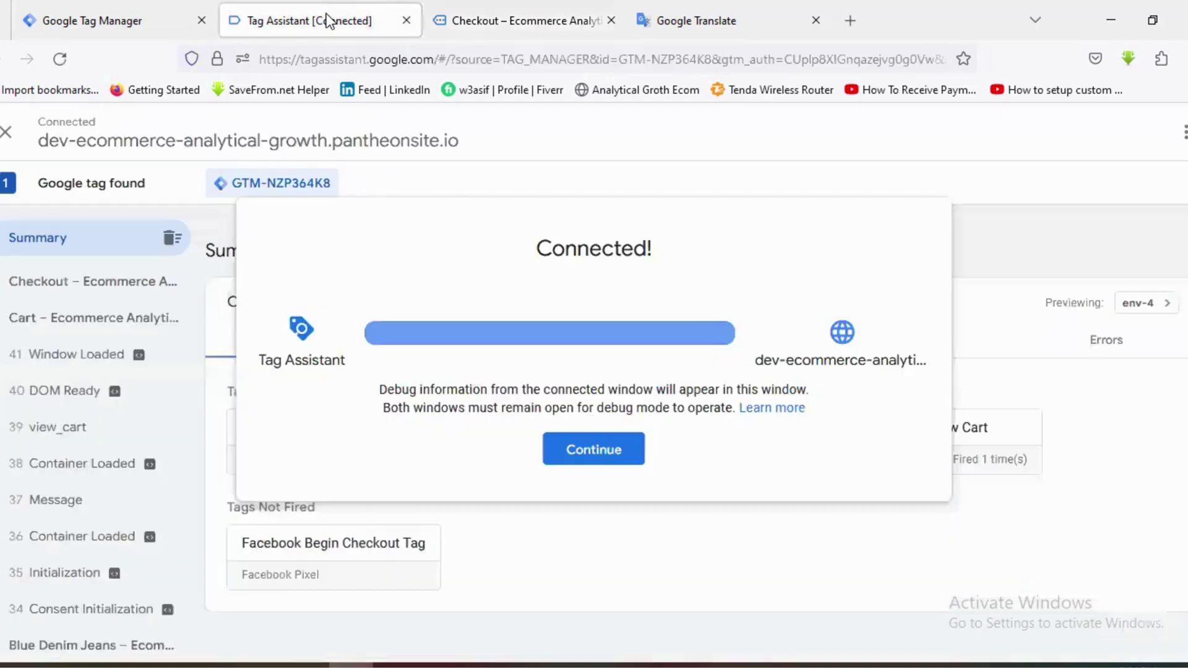
- Dismiss the Connected! notice, check Facebook Begin Checkout Tag fired once, and open 47 begin_checkout
left_click(575, 468)
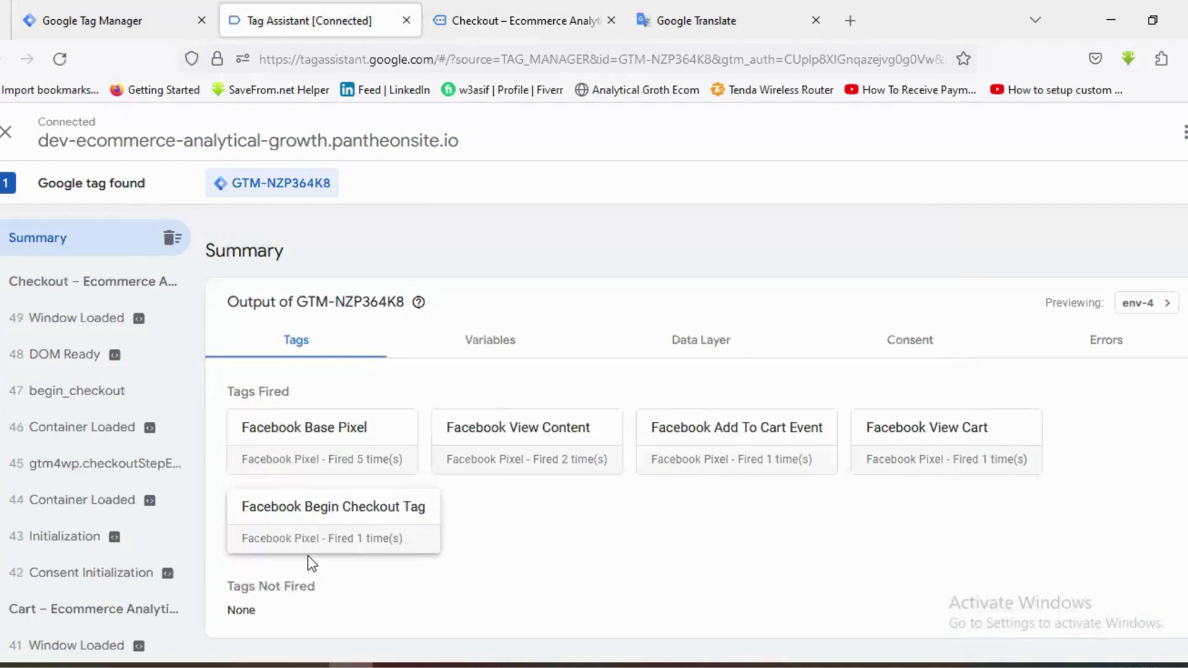
left_click(91, 403)
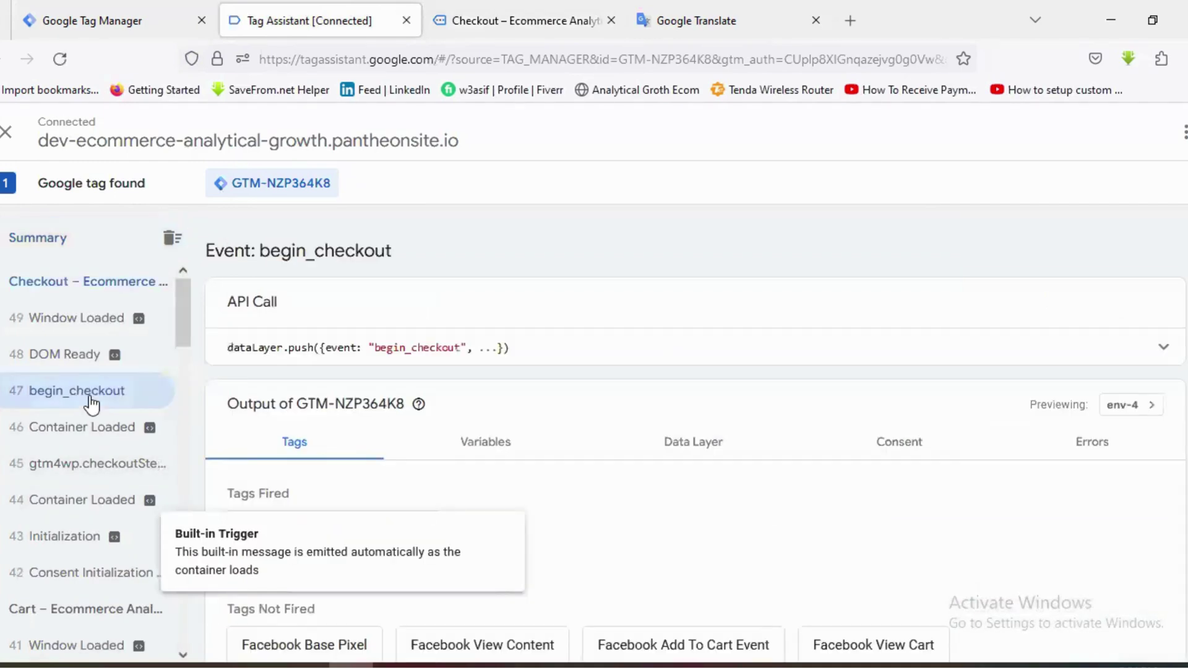
- Review begin_checkout's Variables: Ecommerce Value 2130, Item Currency USD, product IDs [252, 349, 229, 247, 4107]
left_click(485, 441)
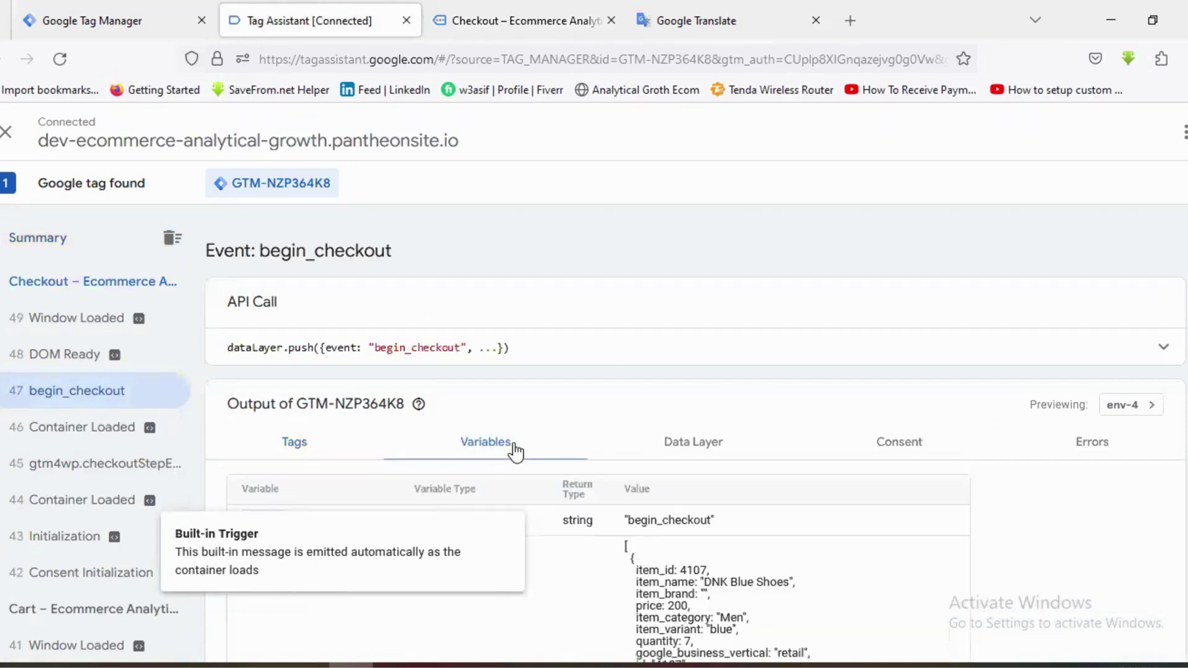
scroll(662, 462, "down", 3)
scroll(357, 456, "down", 4)
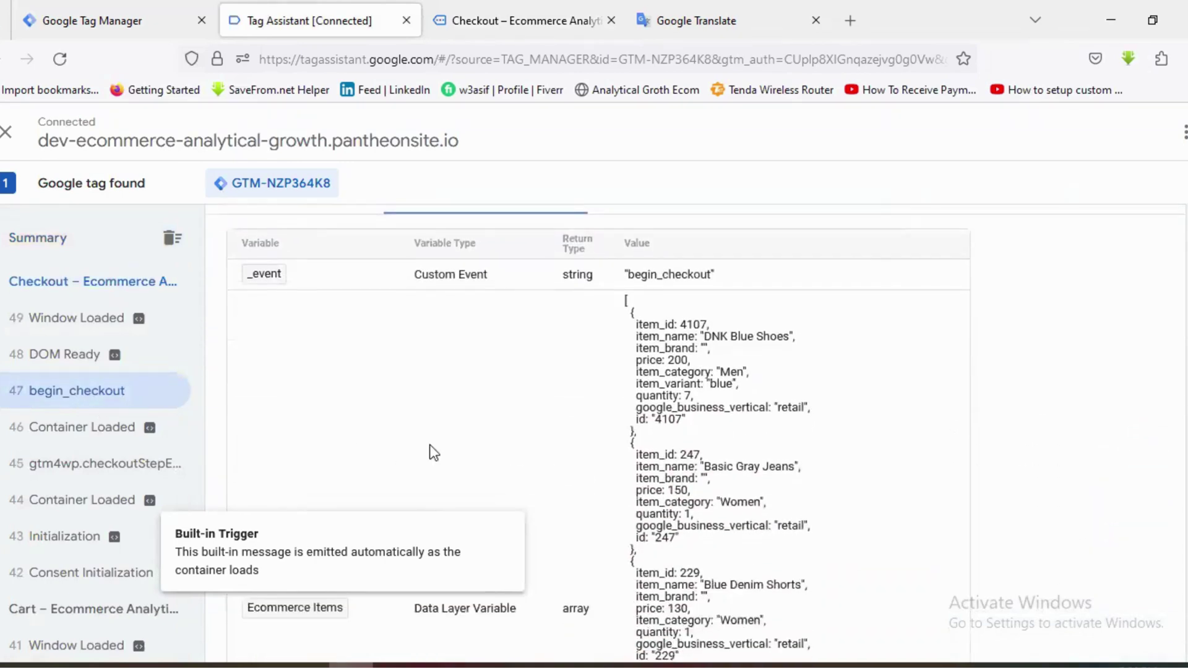
scroll(538, 459, "up", 1)
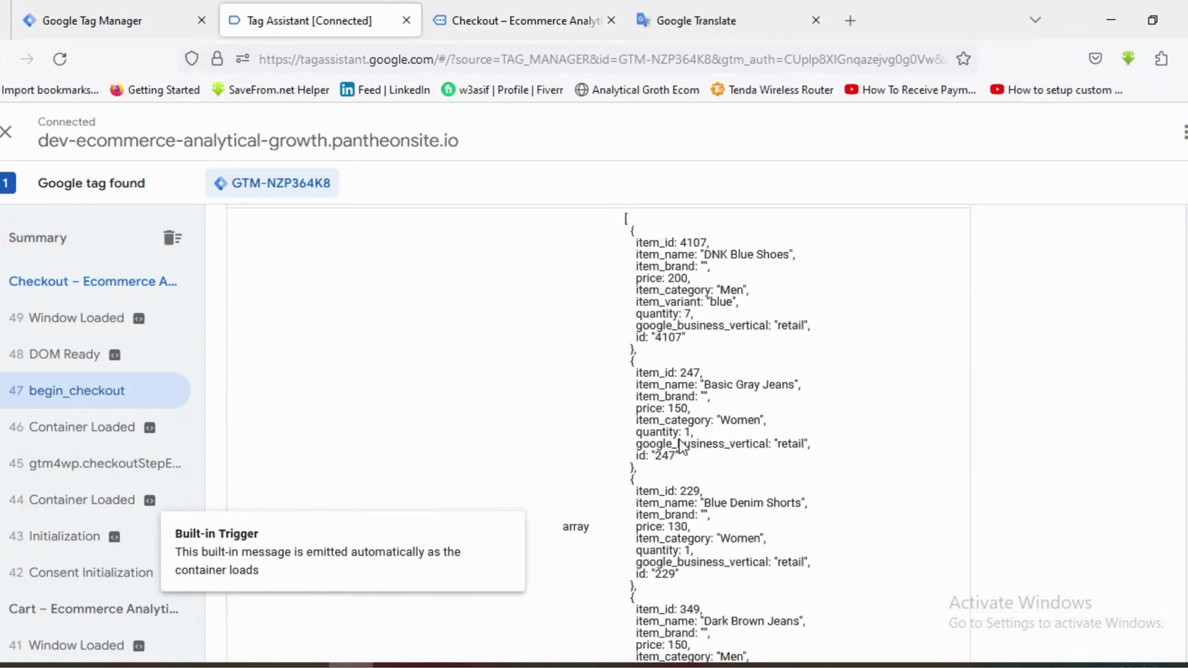
scroll(686, 458, "up", 2)
scroll(736, 447, "down", 1)
scroll(742, 445, "up", 2)
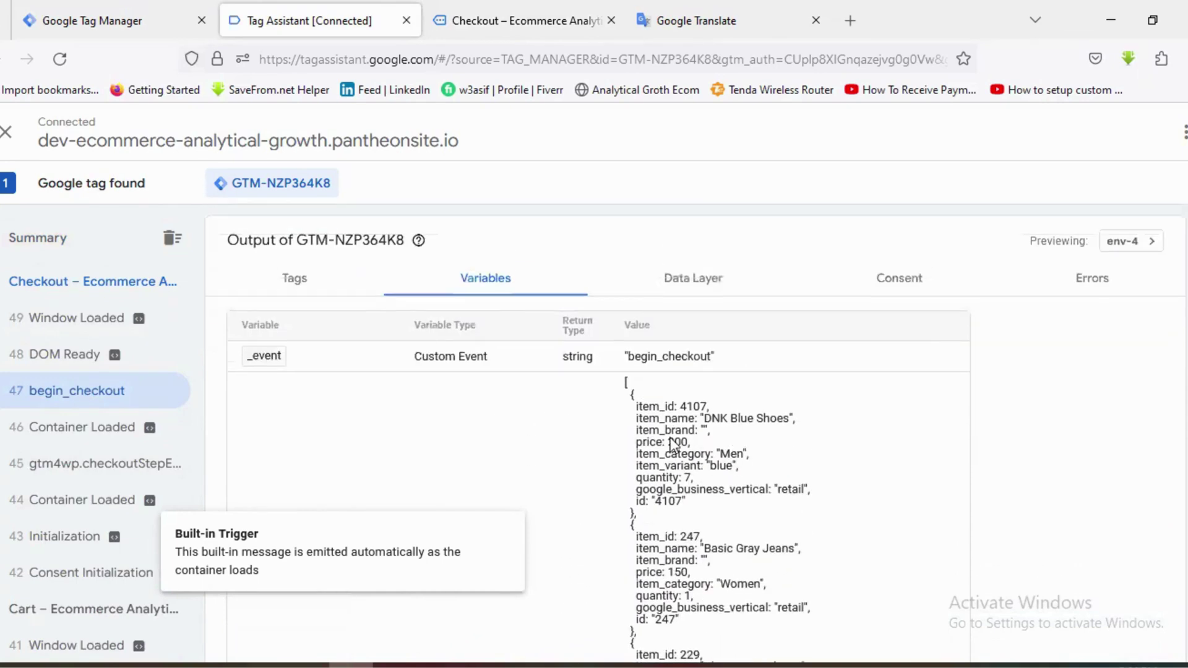
scroll(750, 441, "down", 1)
scroll(719, 470, "down", 6)
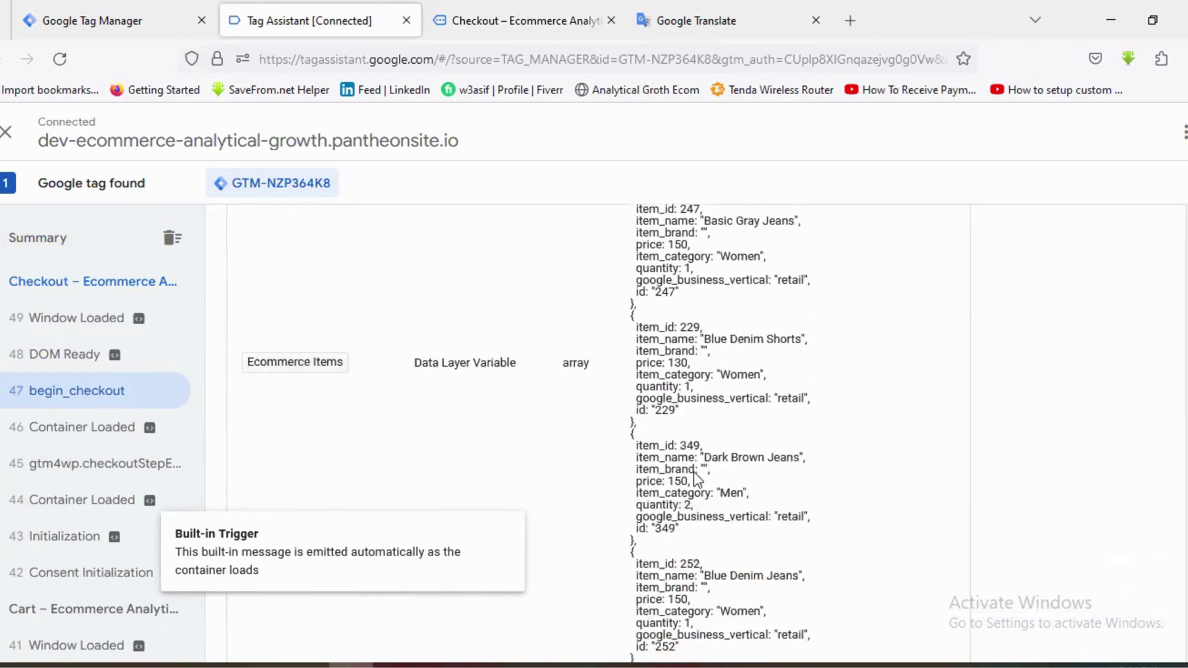
scroll(681, 483, "up", 4)
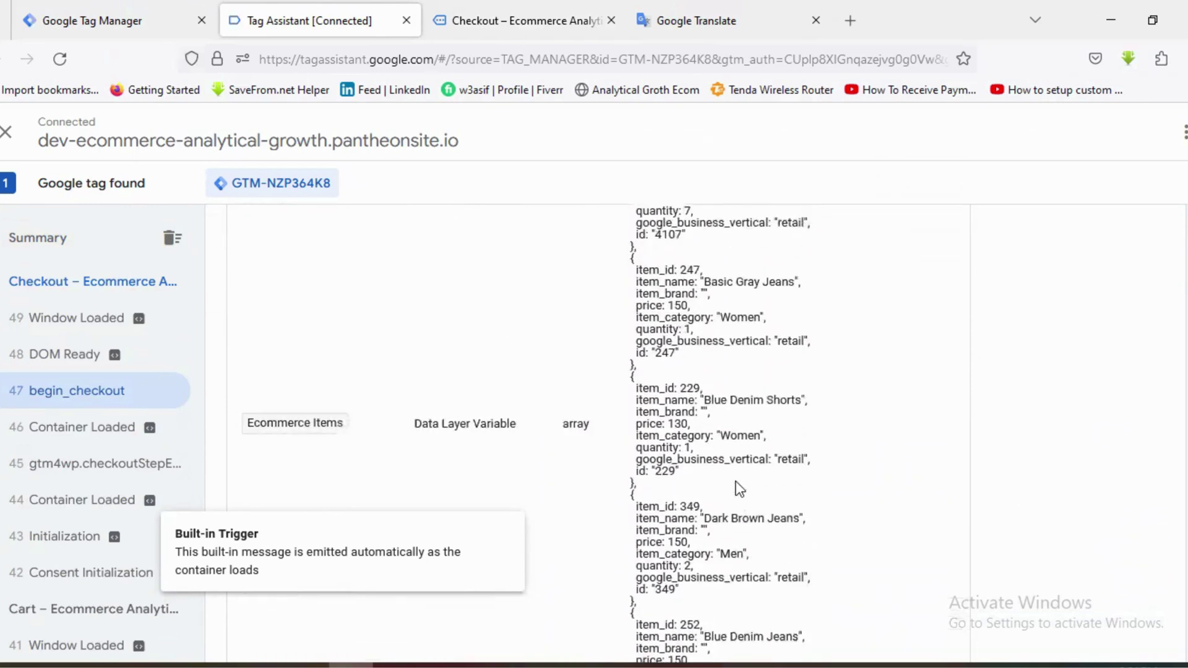
scroll(663, 455, "down", 4)
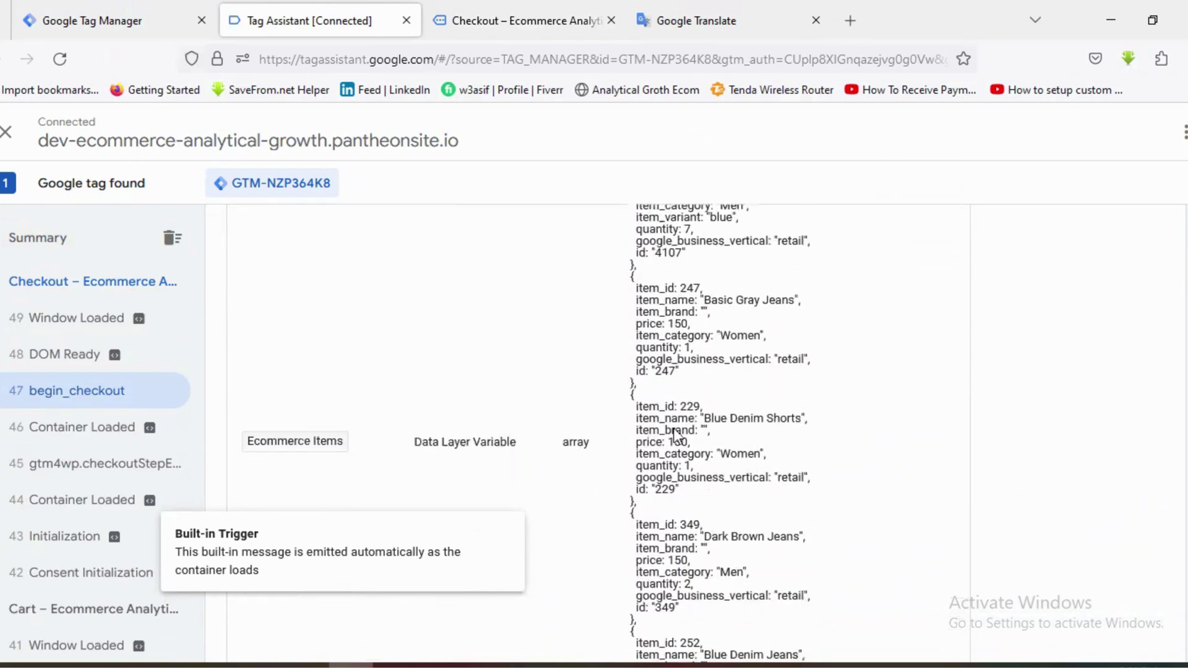
scroll(588, 433, "down", 2)
scroll(687, 451, "up", 4)
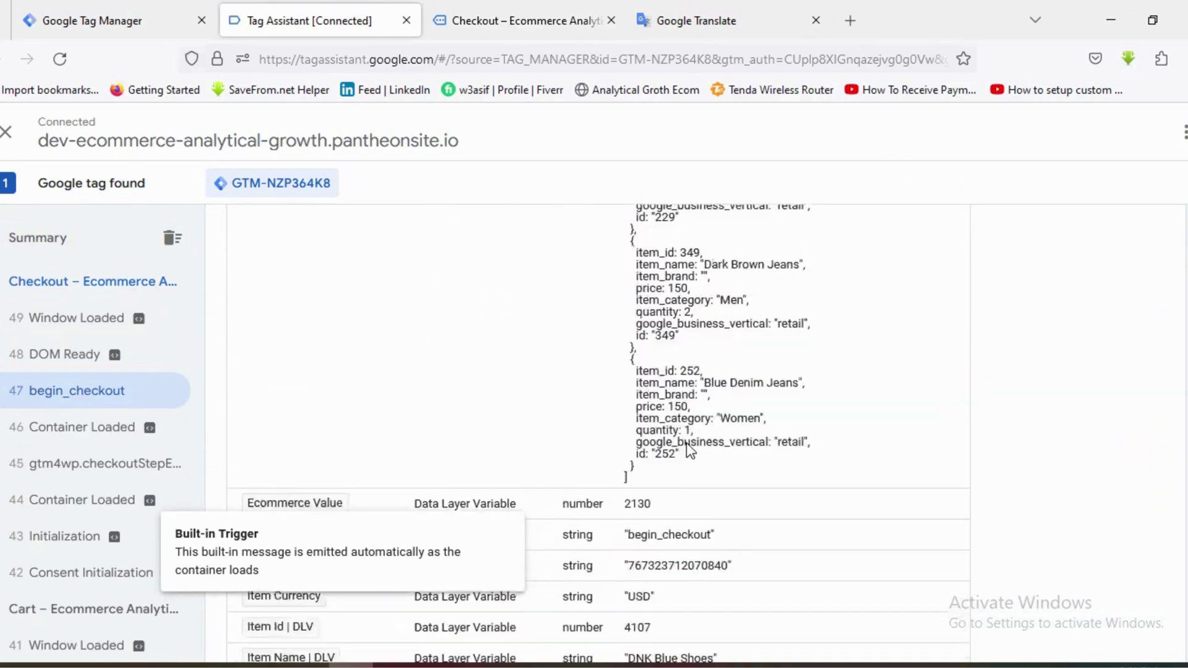
scroll(709, 450, "up", 2)
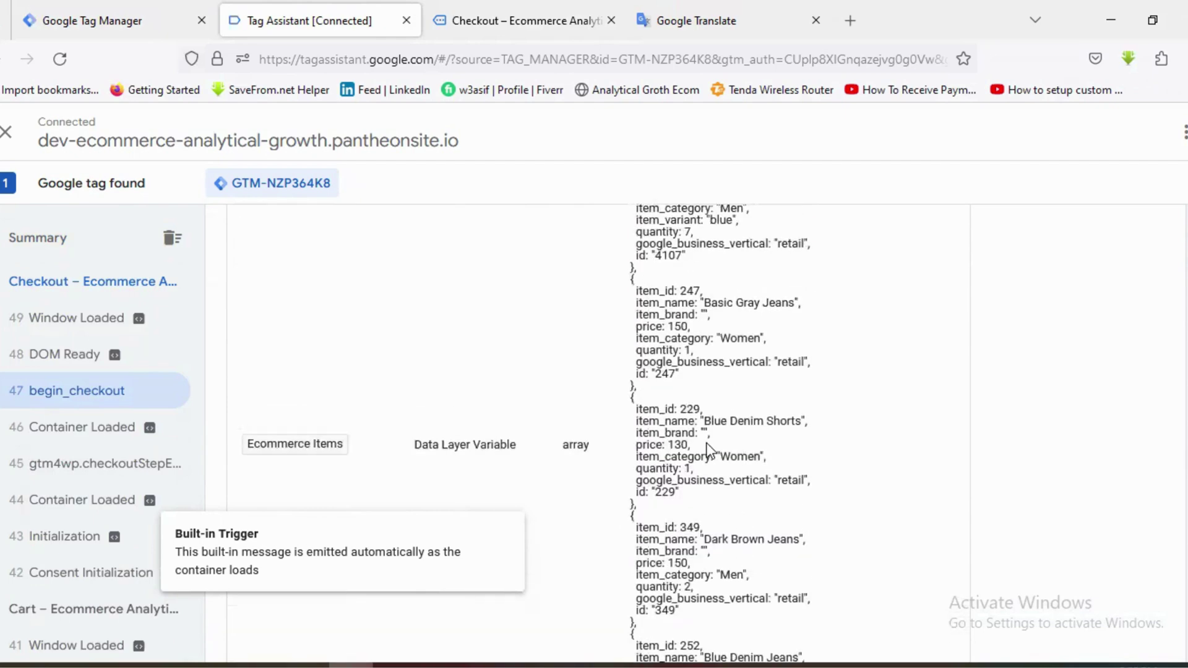
scroll(709, 449, "up", 1)
scroll(709, 450, "down", 6)
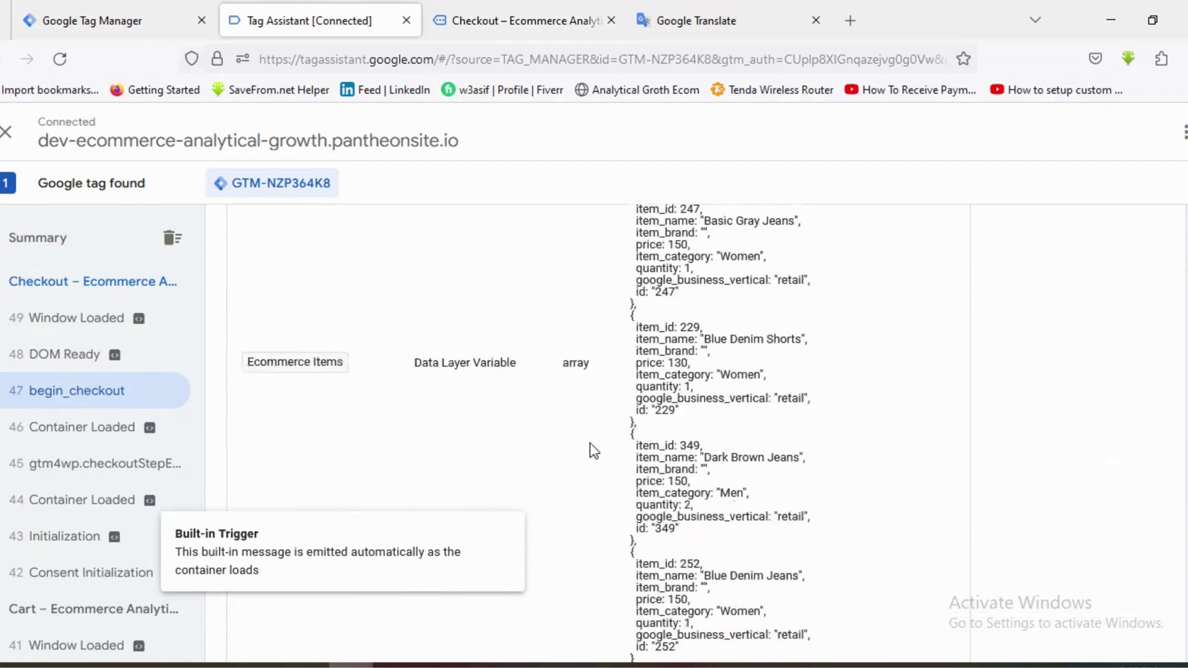
scroll(458, 425, "down", 1)
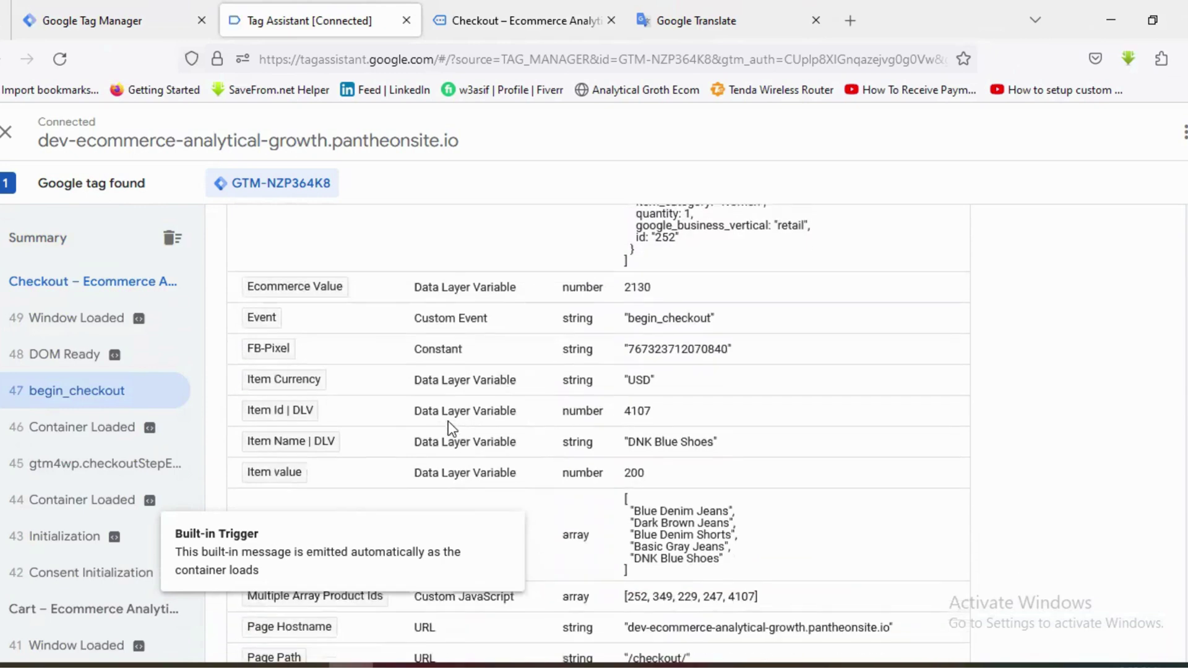
scroll(335, 409, "down", 1)
scroll(337, 409, "up", 1)
scroll(446, 413, "down", 1)
scroll(492, 408, "down", 1)
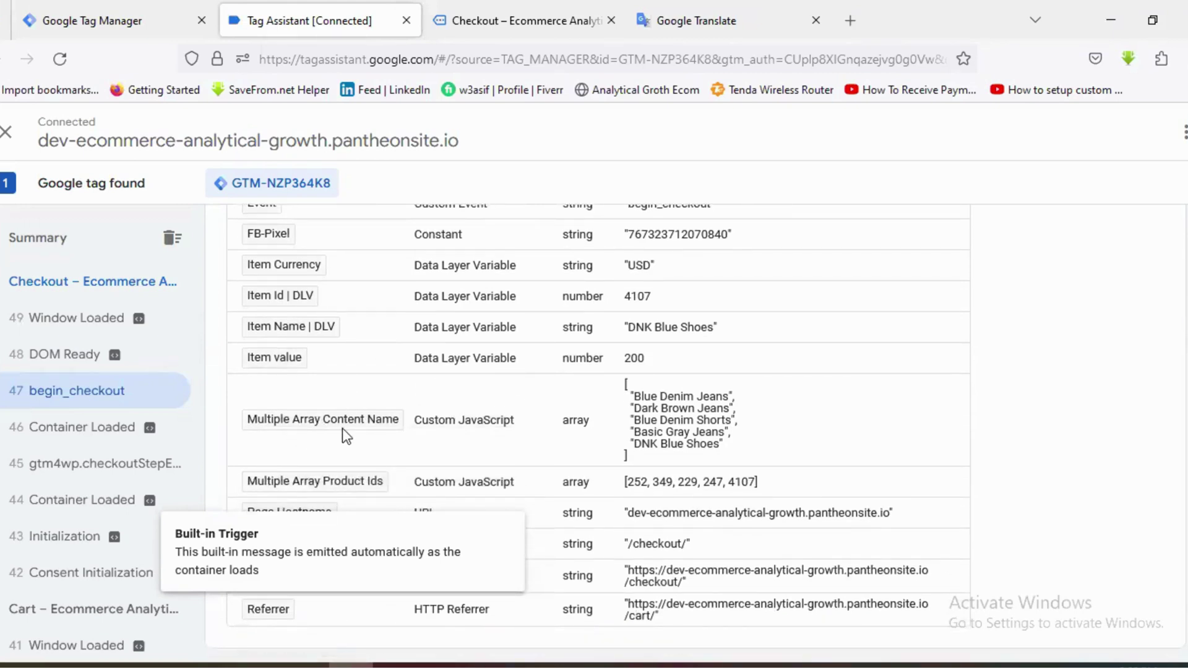
left_click_drag(737, 456, 633, 397)
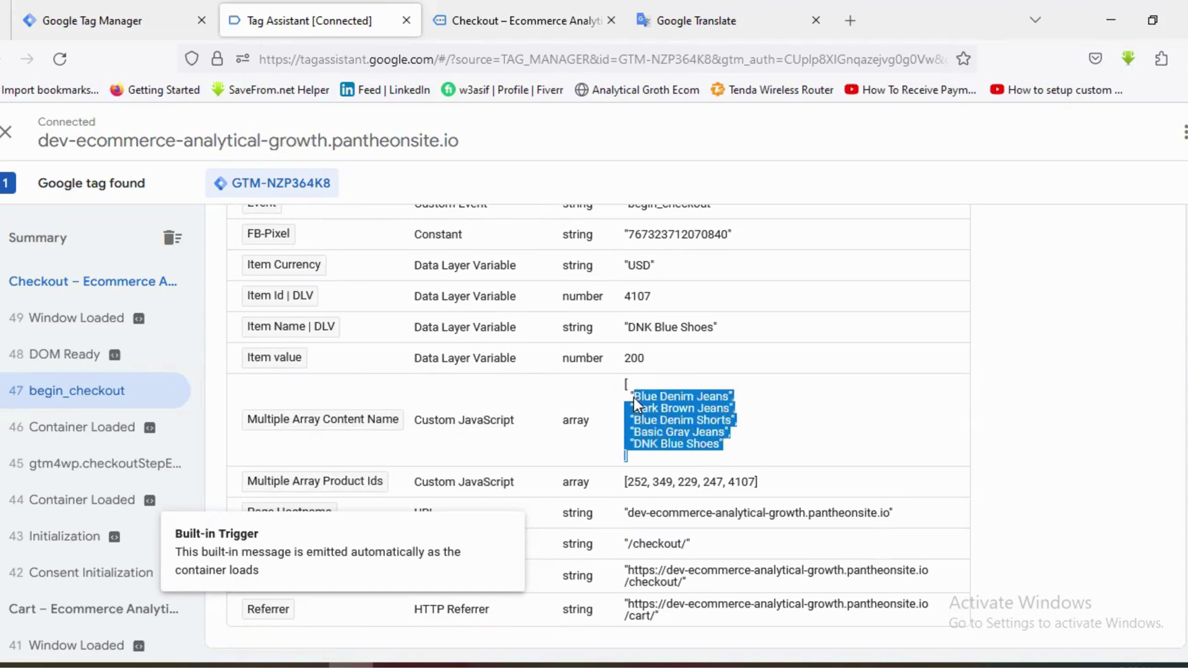
left_click(743, 415)
left_click_drag(724, 446, 628, 401)
left_click(674, 417)
left_click_drag(735, 451, 628, 390)
left_click(657, 404)
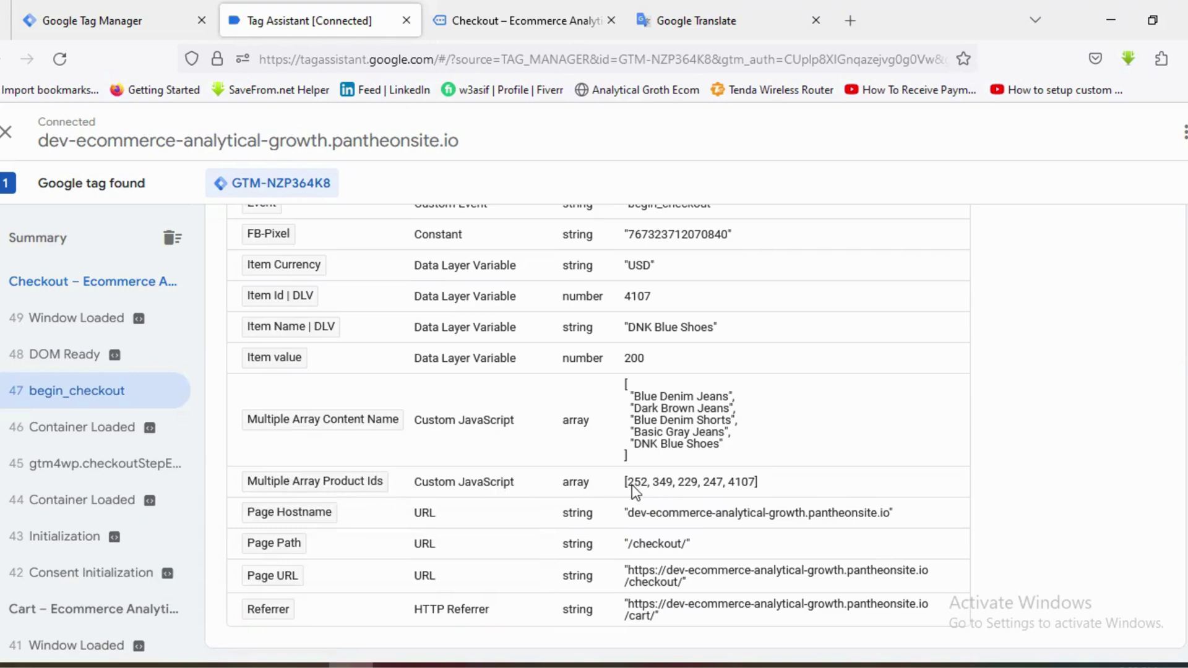
left_click_drag(633, 480, 748, 484)
left_click(743, 480)
scroll(703, 517, "up", 15)
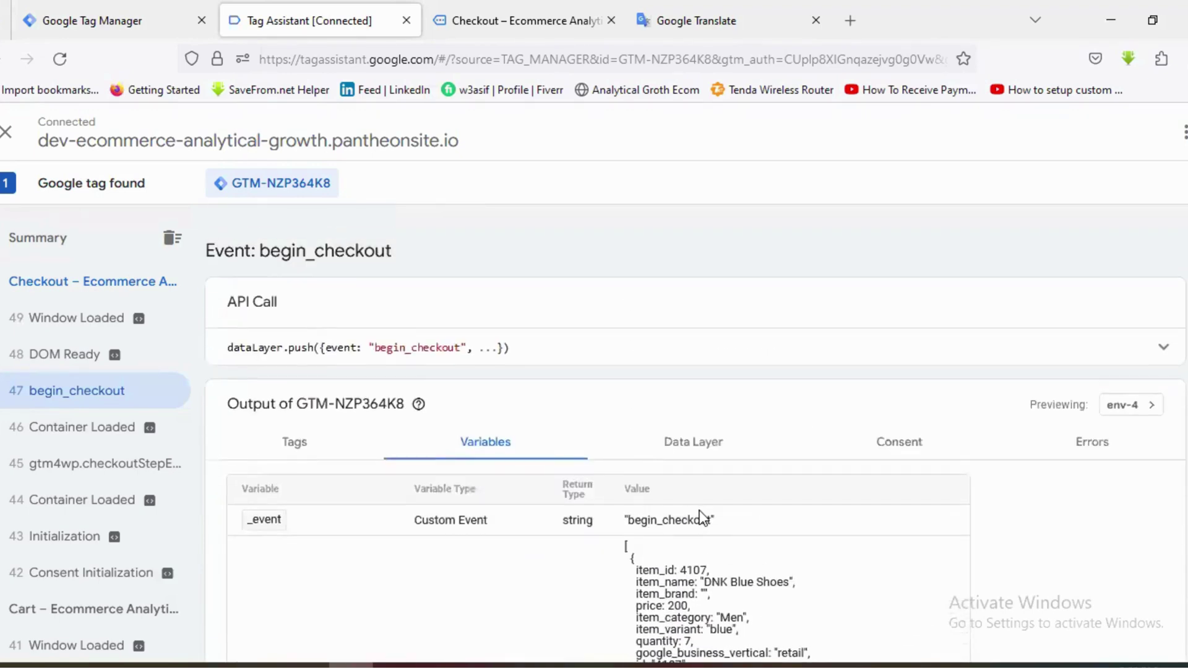
scroll(702, 517, "down", 15)
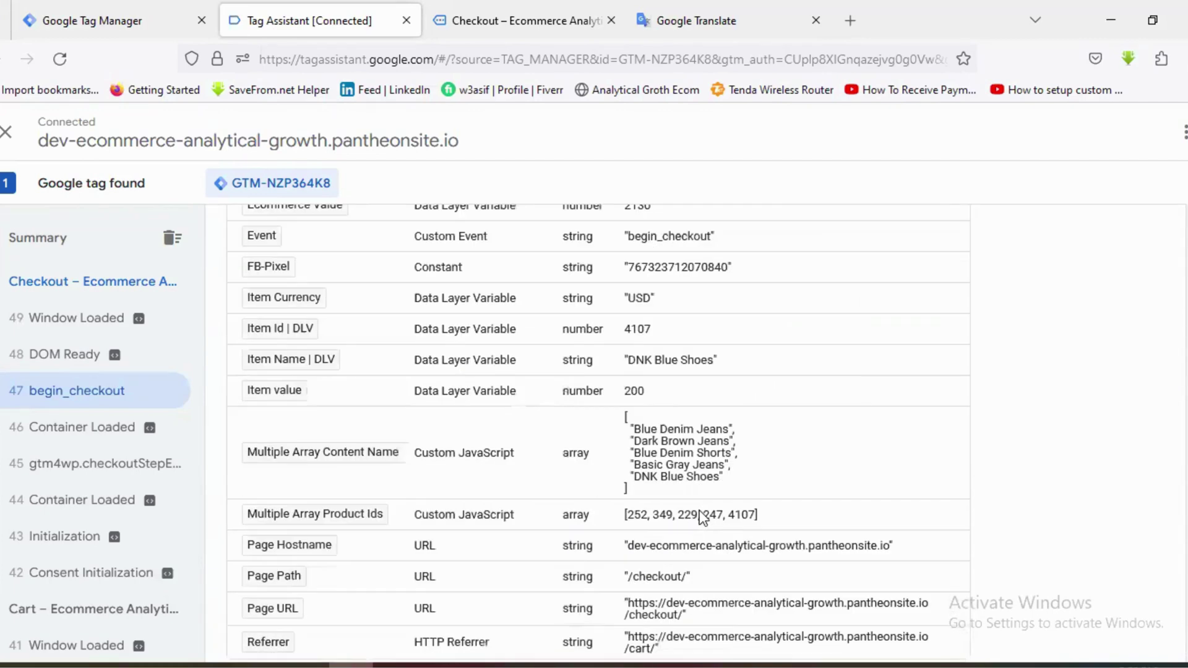
scroll(748, 373, "down", 1)
scroll(748, 372, "up", 15)
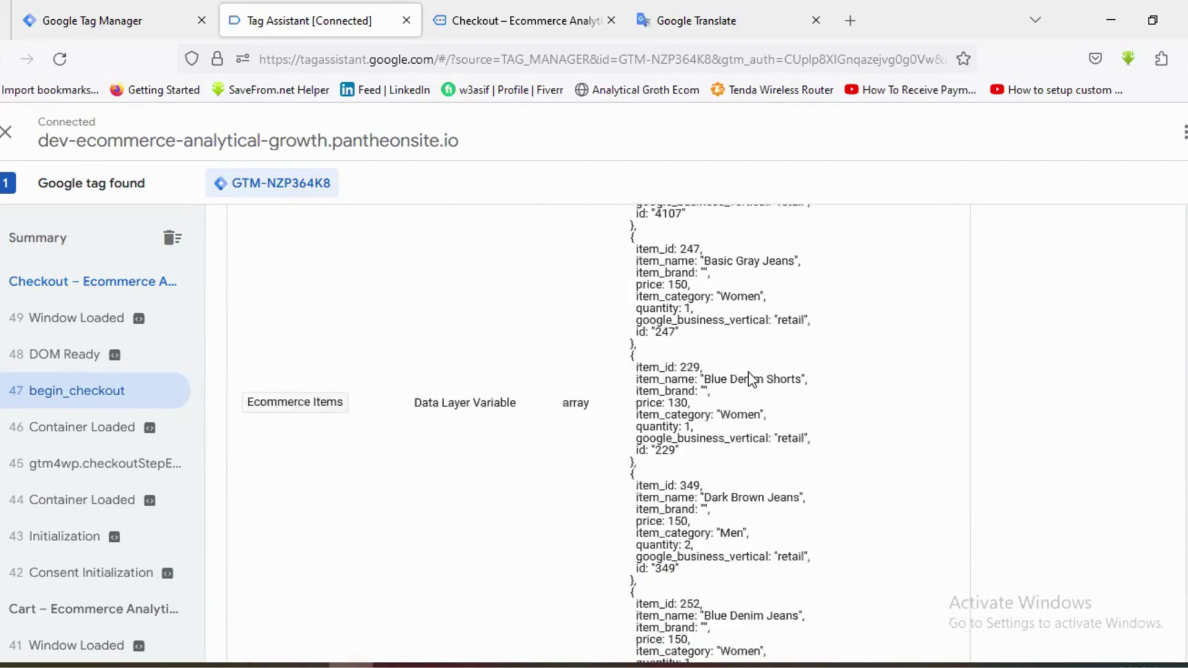
scroll(748, 373, "up", 2)
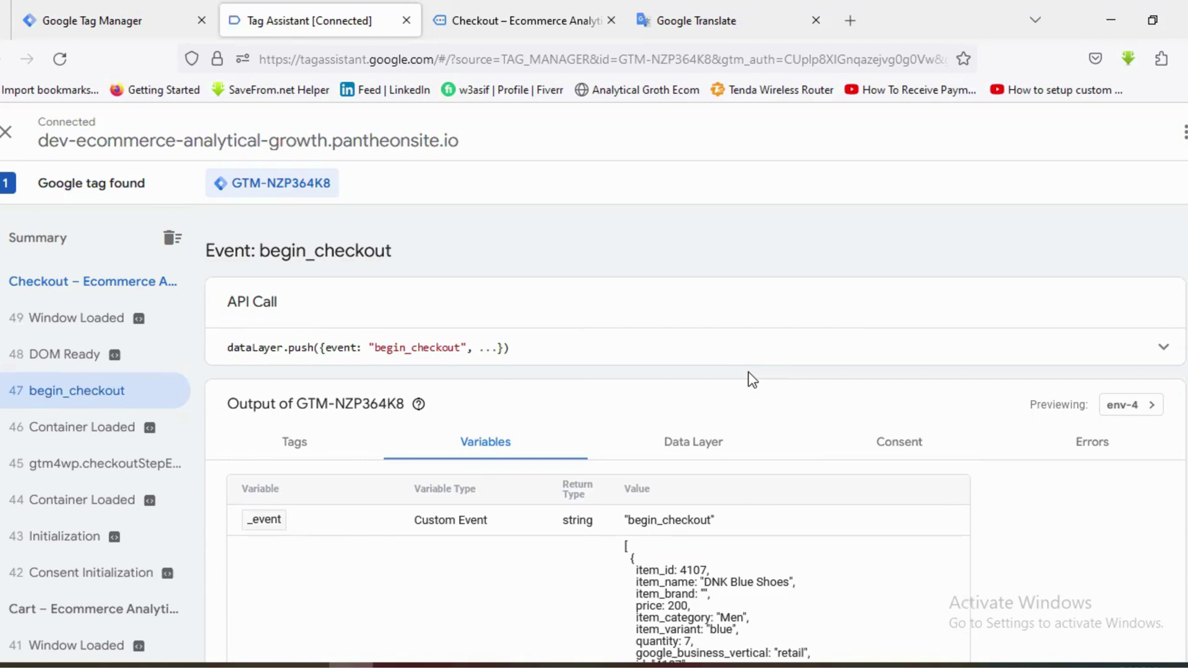
scroll(766, 413, "down", 2)
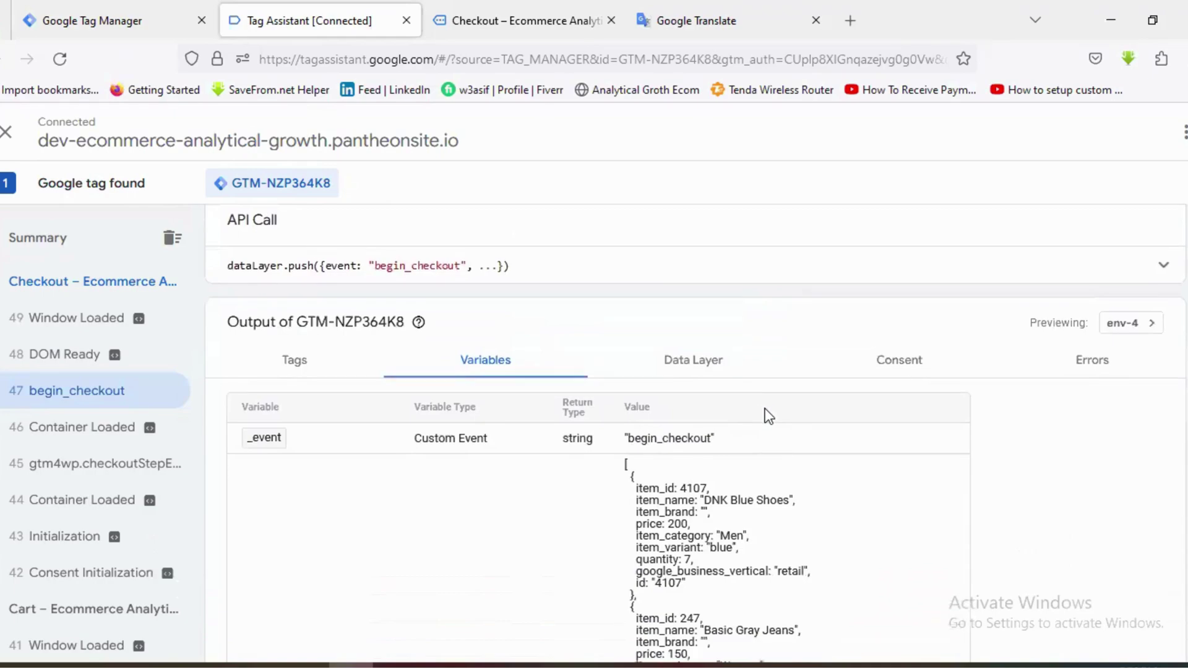